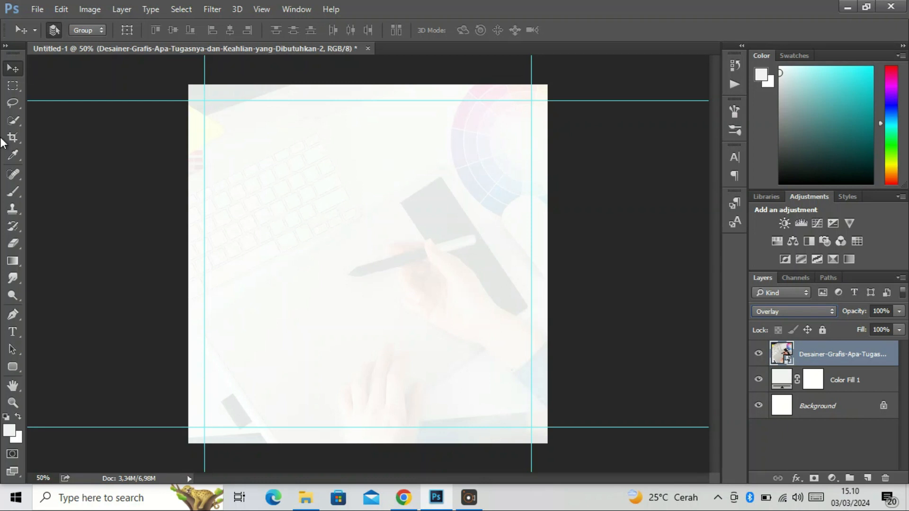
# Draw a rounded rectangle about 322 by 414 px with 50 px corners in the canvas's upper-right area and give it a gradient fill
pyautogui.click(12, 367)
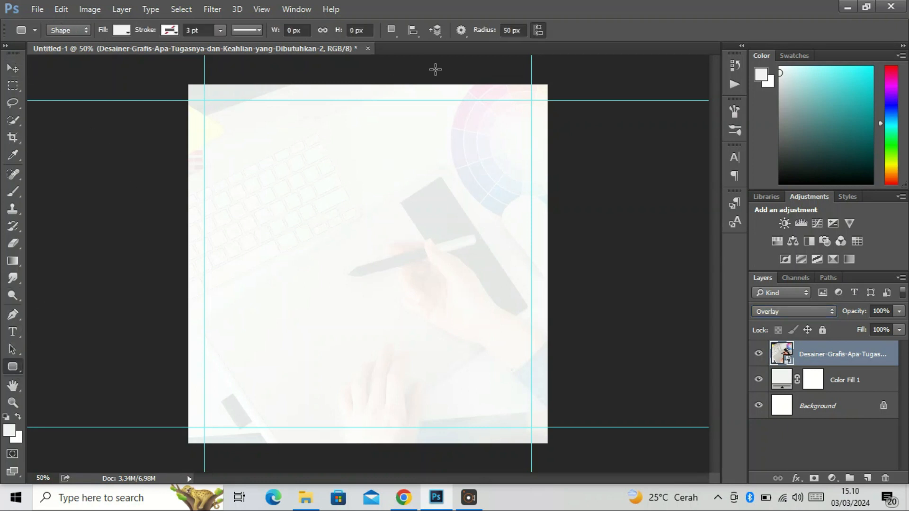
pyautogui.moveTo(414, 86); pyautogui.dragTo(519, 220)
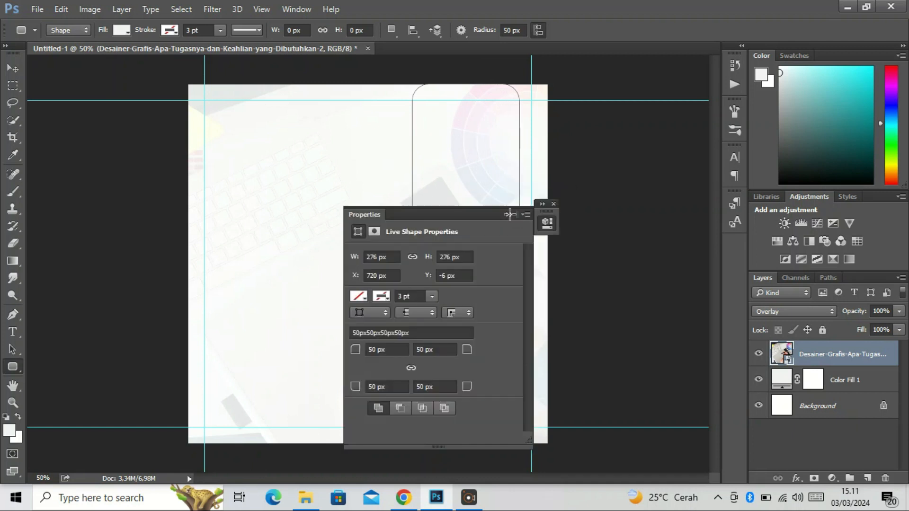
pyautogui.click(361, 297)
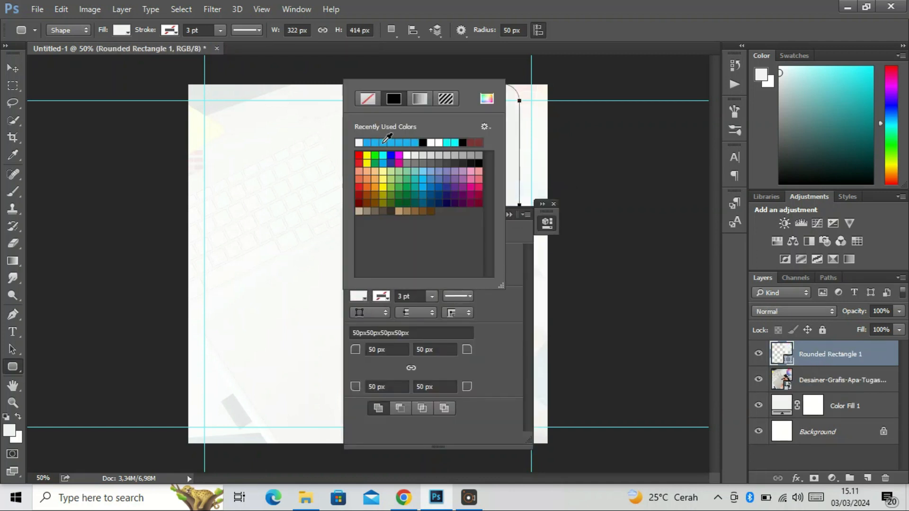
pyautogui.click(411, 101)
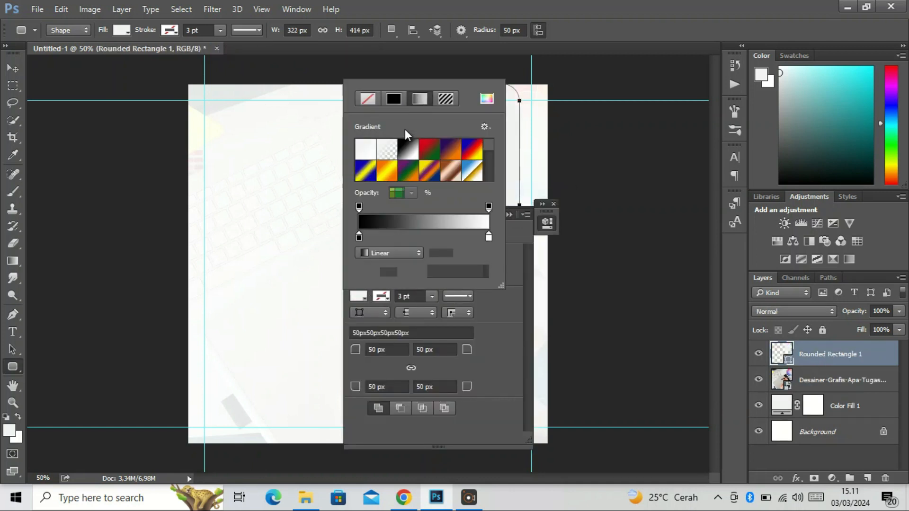
# Set the rectangle's gradient to run from 18AEF7 to 8EDBF7
pyautogui.doubleClick(359, 237)
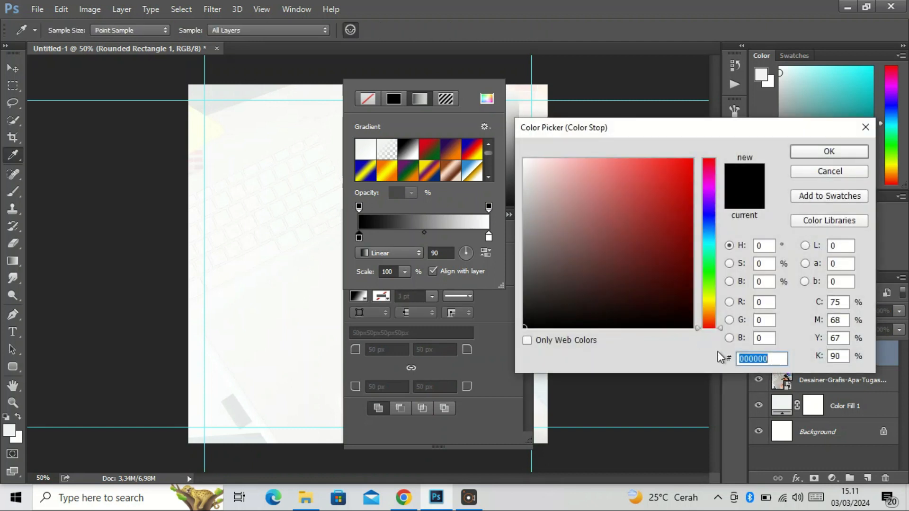
pyautogui.write('18A')
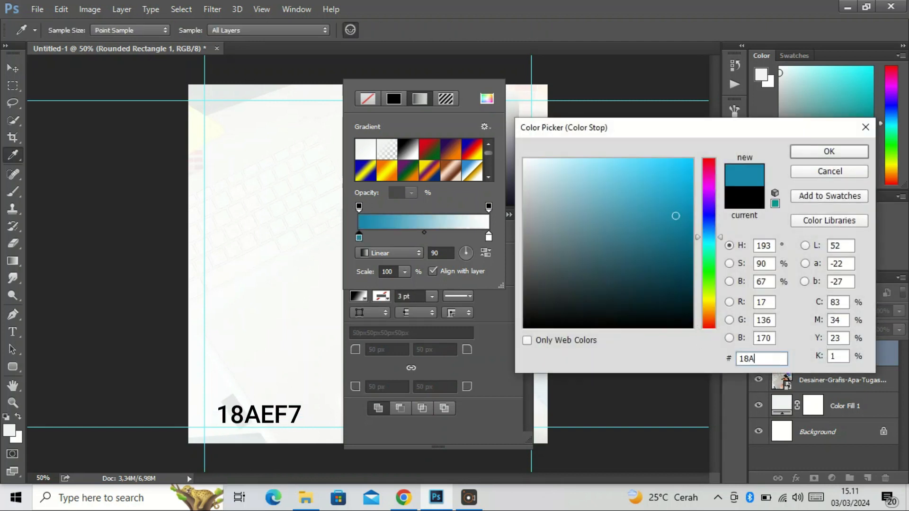
pyautogui.write('EF7')
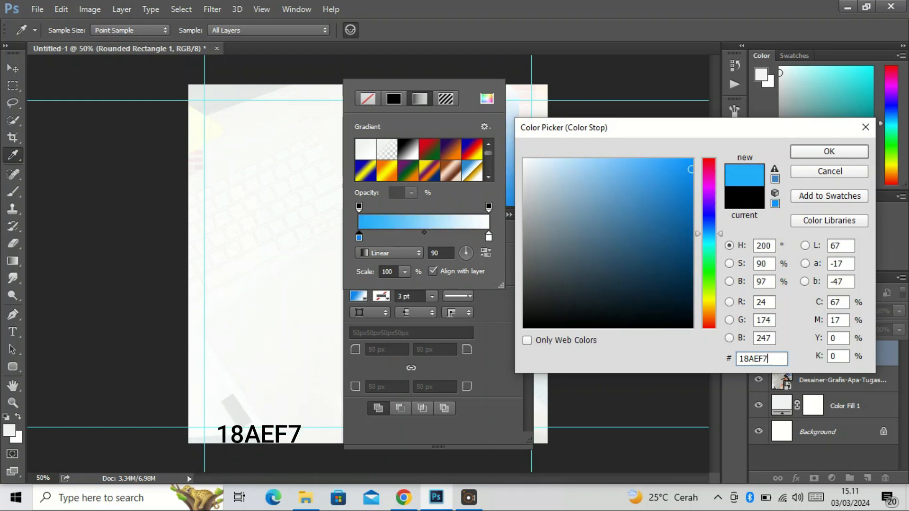
pyautogui.press('Return')
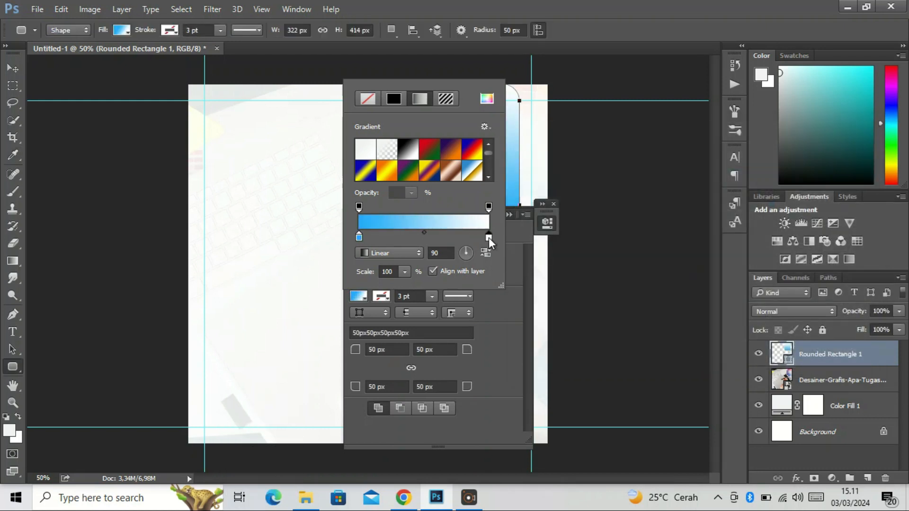
pyautogui.doubleClick(489, 237)
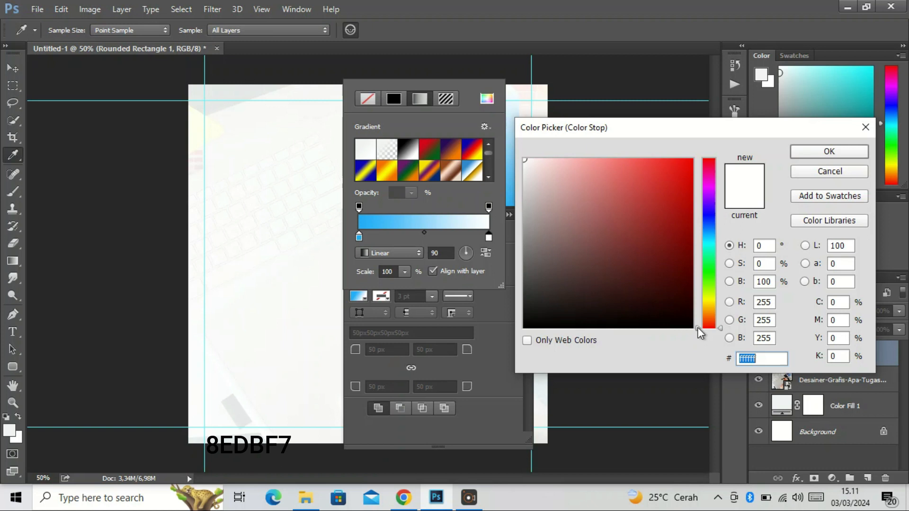
pyautogui.write('8EDB')
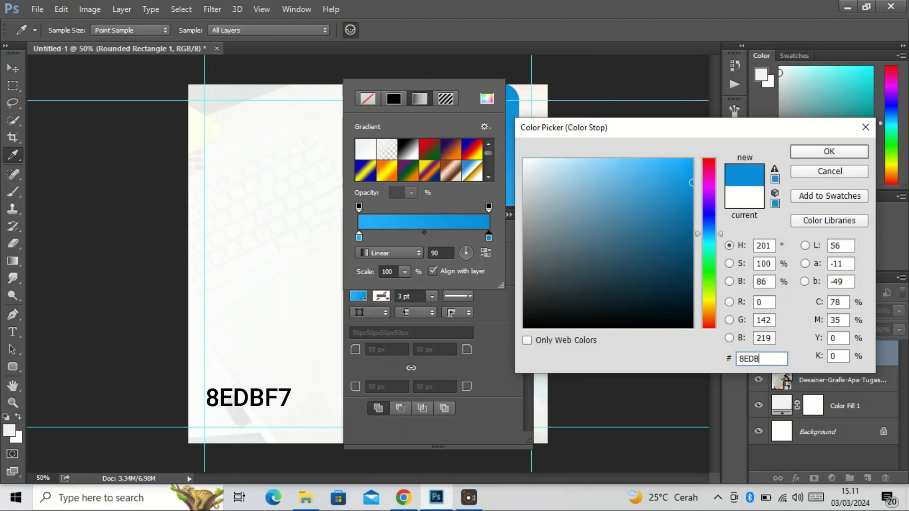
pyautogui.write('F7')
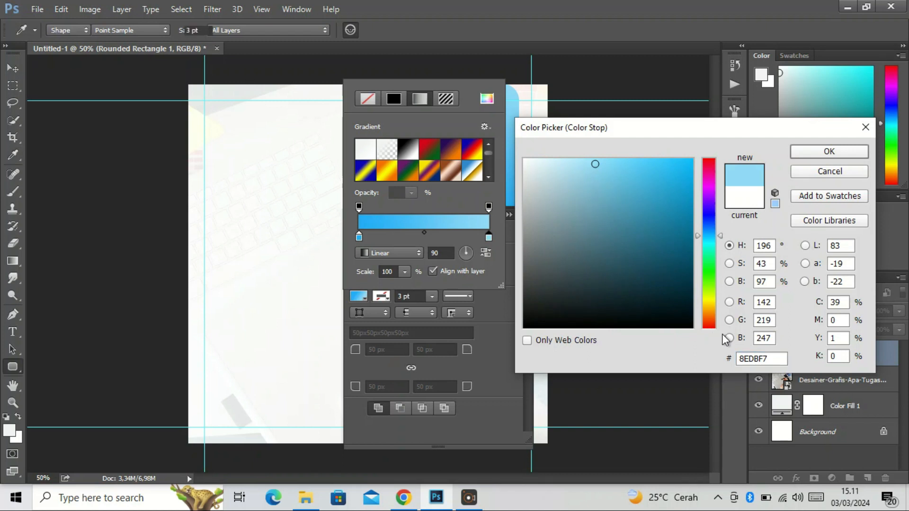
pyautogui.press('Return')
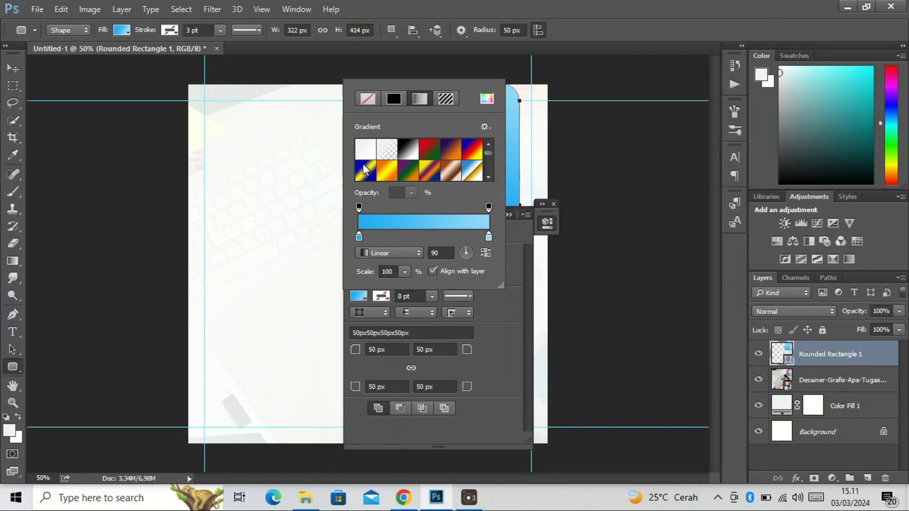
pyautogui.click(513, 230)
pyautogui.click(552, 203)
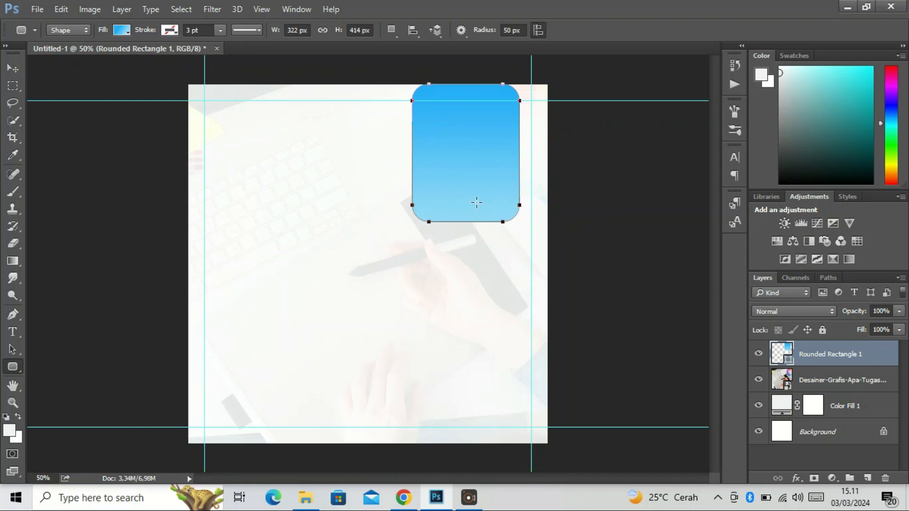
# Move the rectangle partly above the canvas's top edge and stretch its lower edge to a height of about 440 px
pyautogui.press('v')
pyautogui.moveTo(469, 201); pyautogui.dragTo(450, 173)
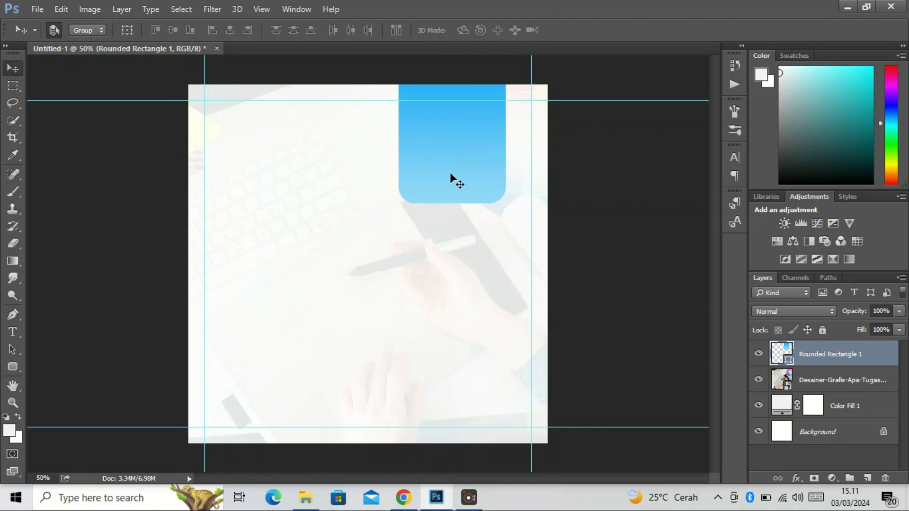
pyautogui.hotkey('ctrl', 't')
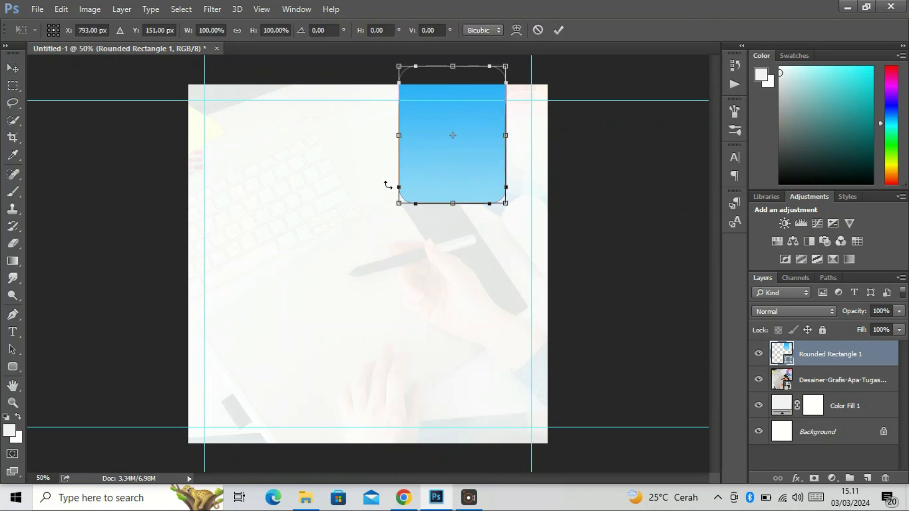
pyautogui.moveTo(450, 205); pyautogui.dragTo(450, 213)
pyautogui.moveTo(441, 179); pyautogui.dragTo(434, 180)
pyautogui.press('Return')
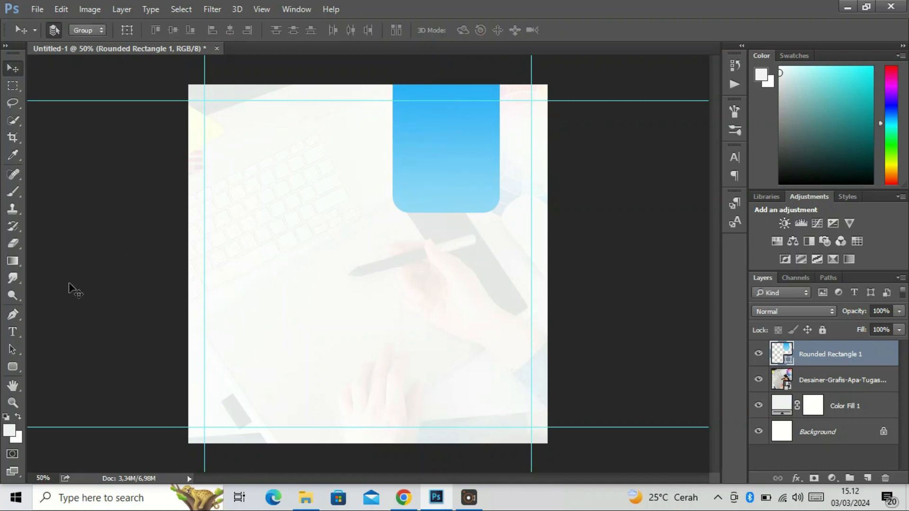
# Draw a circle about 326 px in diameter below the rectangle and line it up beneath the rectangle
pyautogui.click(13, 366)
pyautogui.click(47, 388)
pyautogui.moveTo(490, 257); pyautogui.dragTo(327, 364)
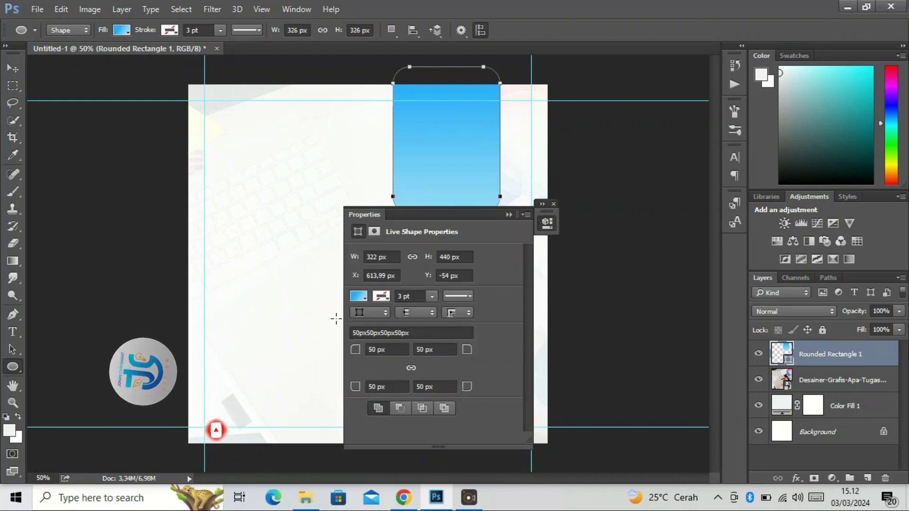
pyautogui.click(337, 319)
pyautogui.click(483, 205)
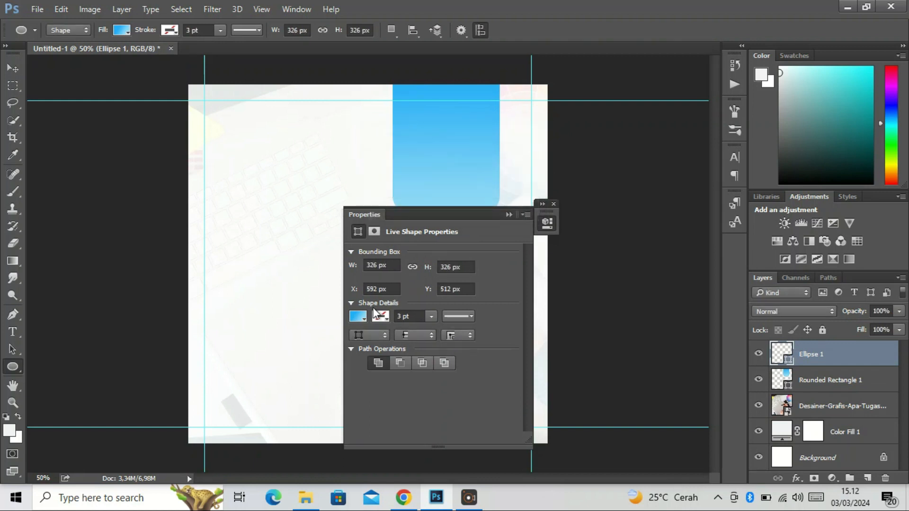
pyautogui.click(508, 216)
pyautogui.click(540, 218)
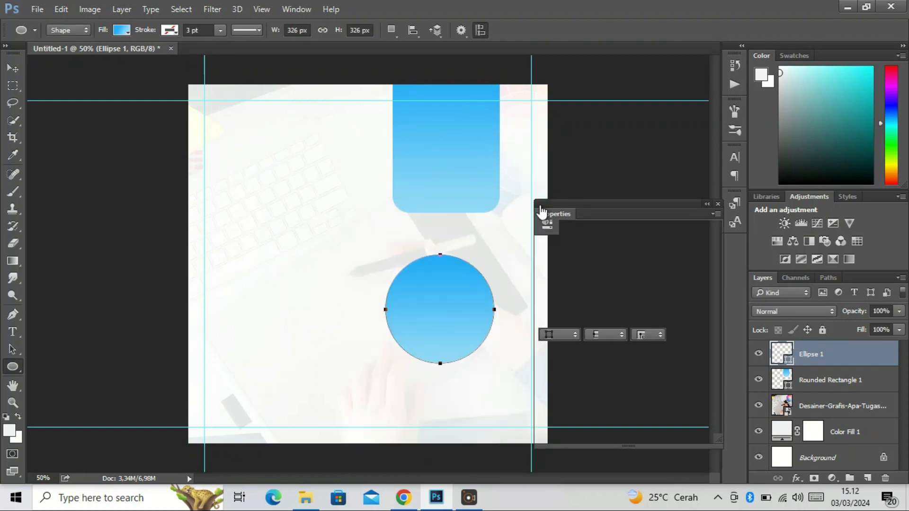
pyautogui.click(718, 205)
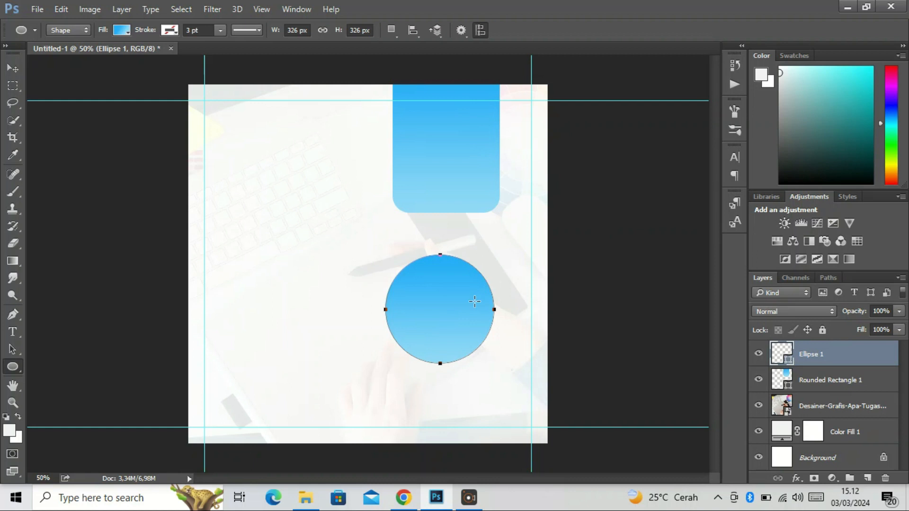
pyautogui.press('v')
pyautogui.moveTo(465, 303); pyautogui.dragTo(475, 305)
# Rotate the circle's linear gradient to an angle of 0° so it runs horizontally
pyautogui.click(12, 366)
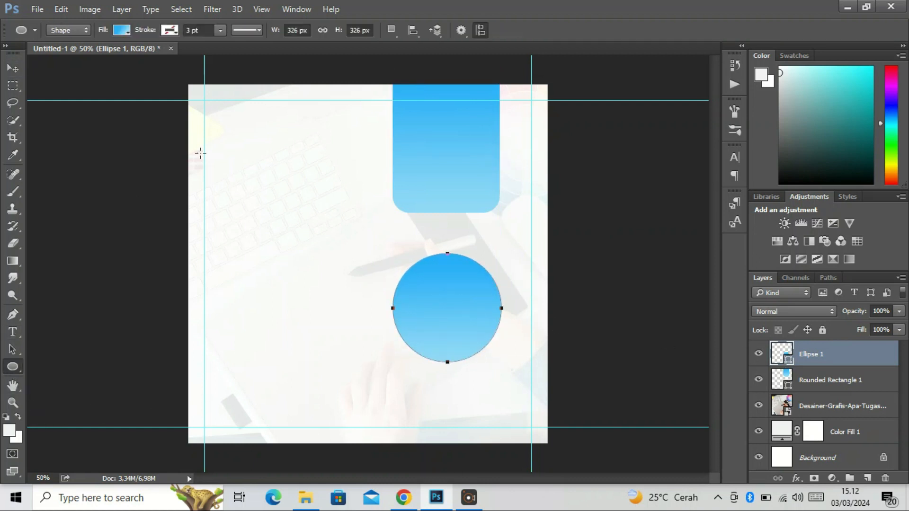
pyautogui.click(128, 33)
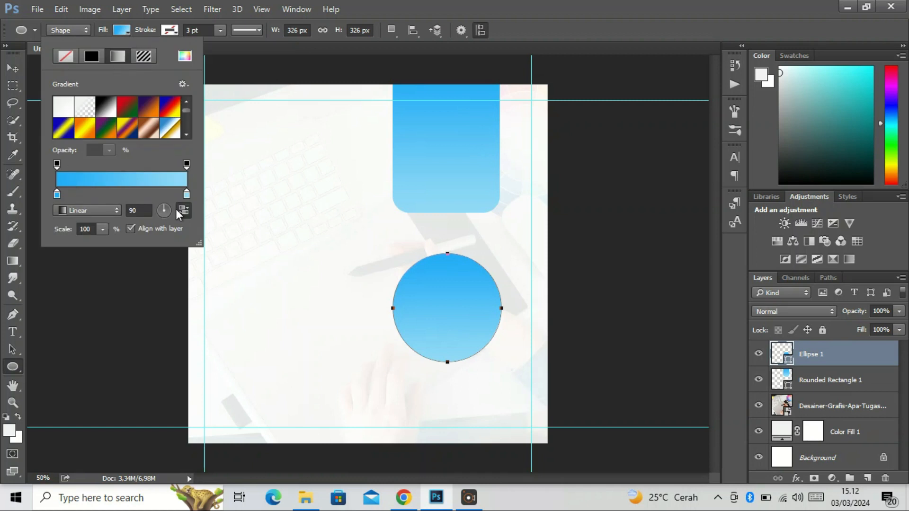
pyautogui.moveTo(162, 213); pyautogui.dragTo(141, 171)
pyautogui.click(17, 74)
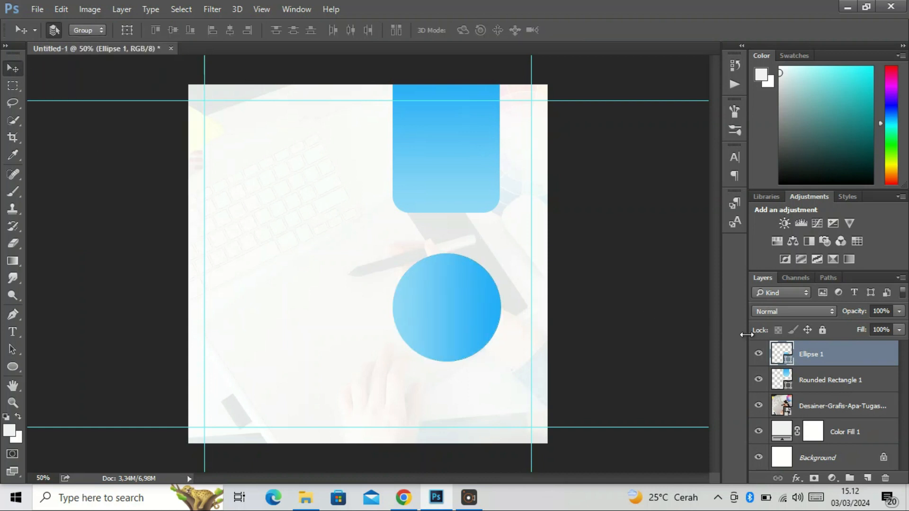
# Duplicate the circle and scale the copy down to about 272 px around the same centre
pyautogui.hotkey('ctrl', 'j')
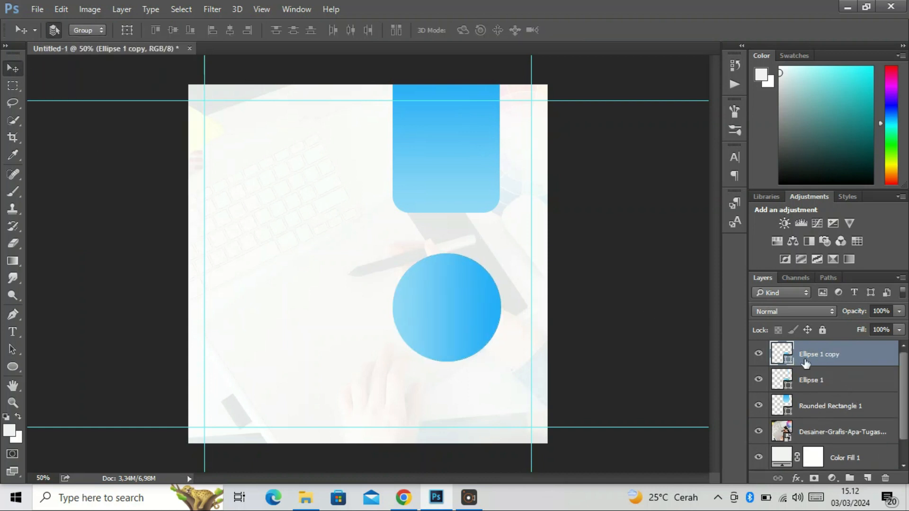
pyautogui.hotkey('ctrl', 't')
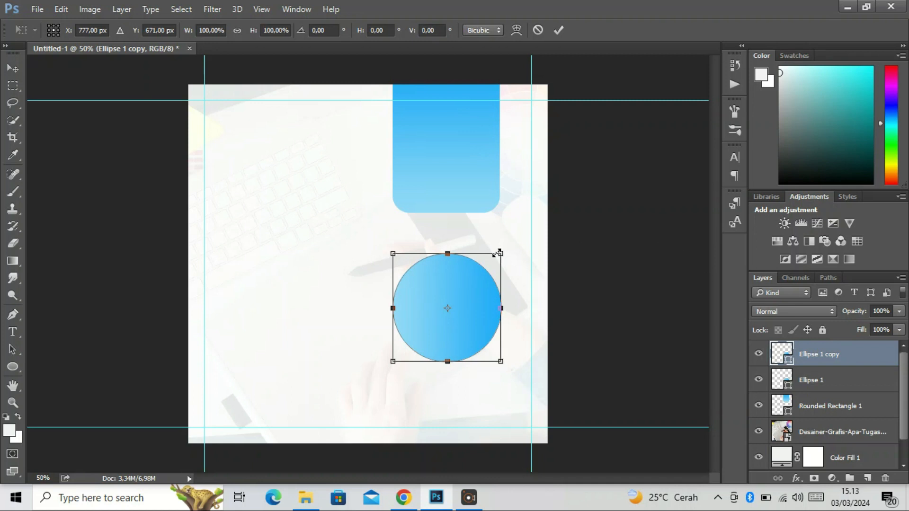
pyautogui.moveTo(499, 255); pyautogui.dragTo(492, 264)
pyautogui.press('Return')
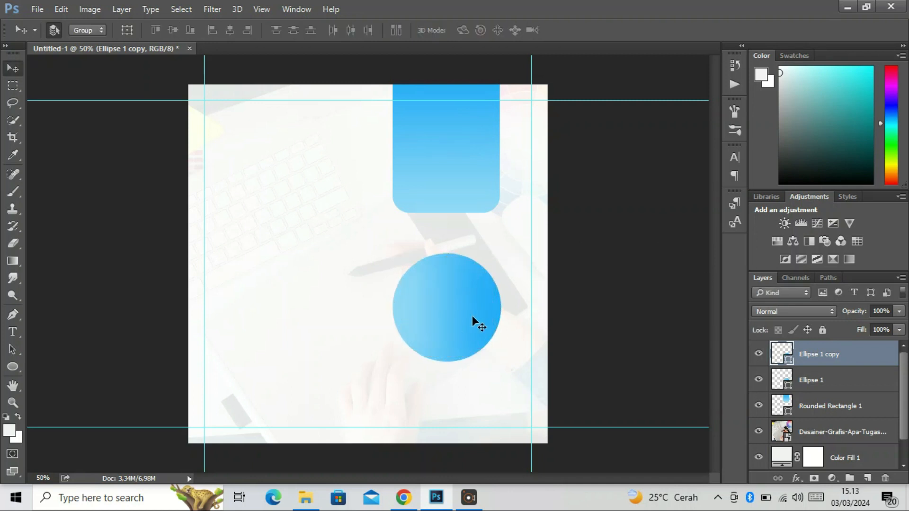
# Rotate the smaller circle's gradient to an angle of 153°
pyautogui.click(786, 377)
pyautogui.click(819, 354)
pyautogui.click(13, 367)
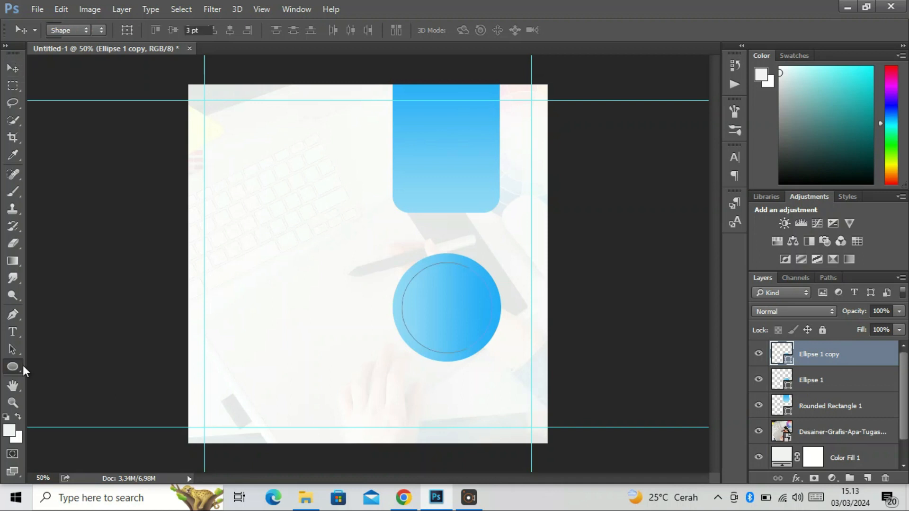
pyautogui.click(123, 31)
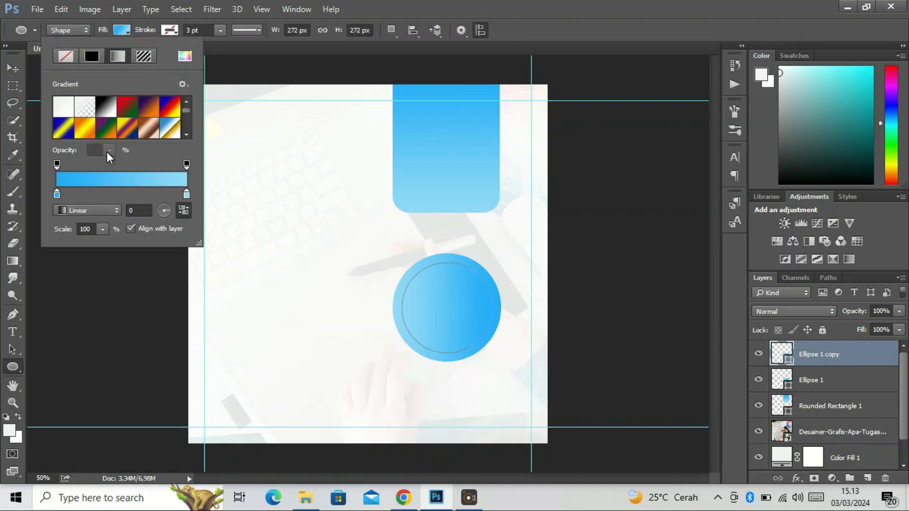
pyautogui.click(169, 214)
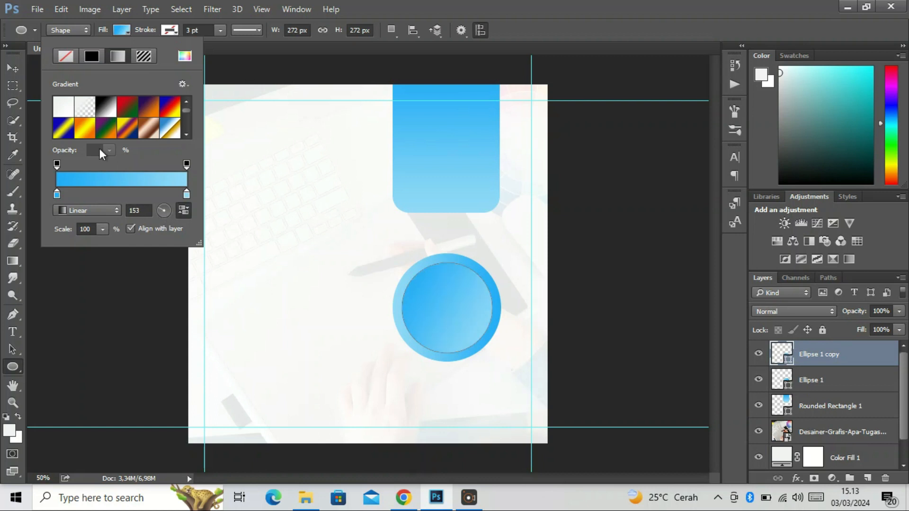
pyautogui.click(11, 69)
# Place the blue-background portrait photo from the foto folder in Pictures as an embedded image and position it over the circles
pyautogui.click(37, 9)
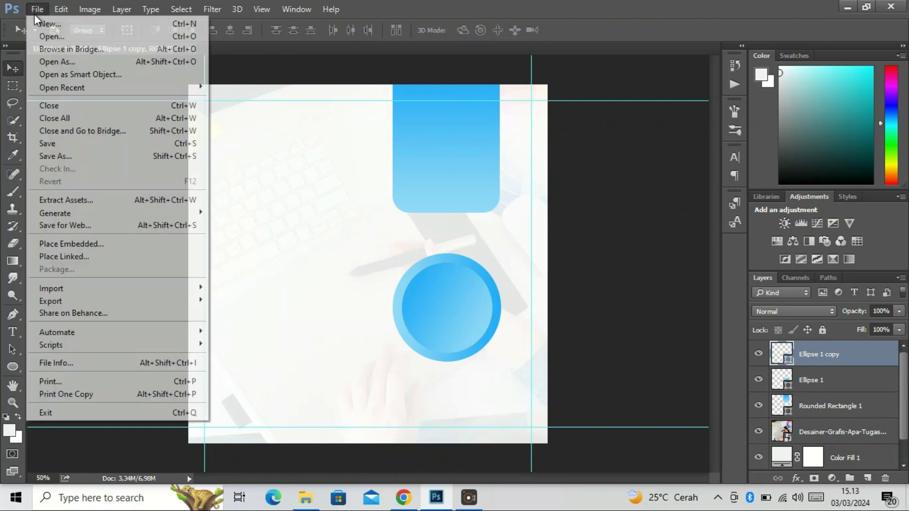
pyautogui.click(66, 244)
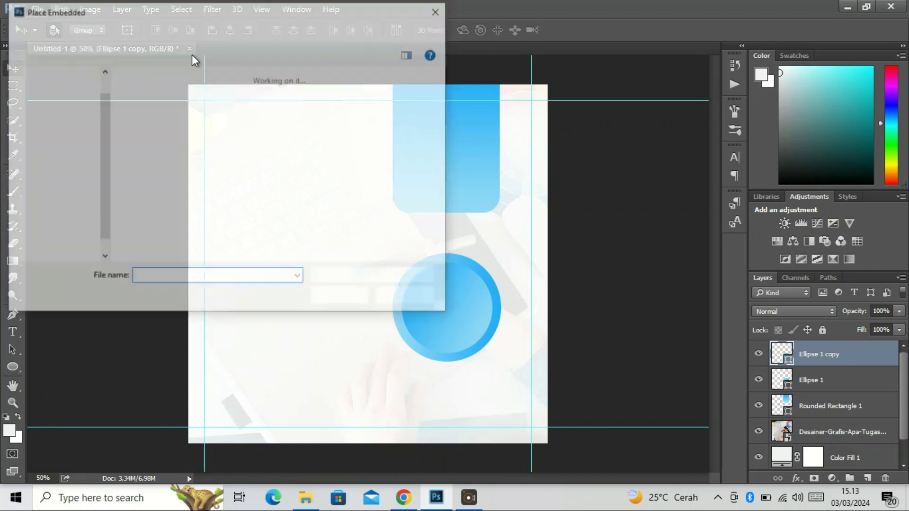
pyautogui.scroll(-2, 68, 238)
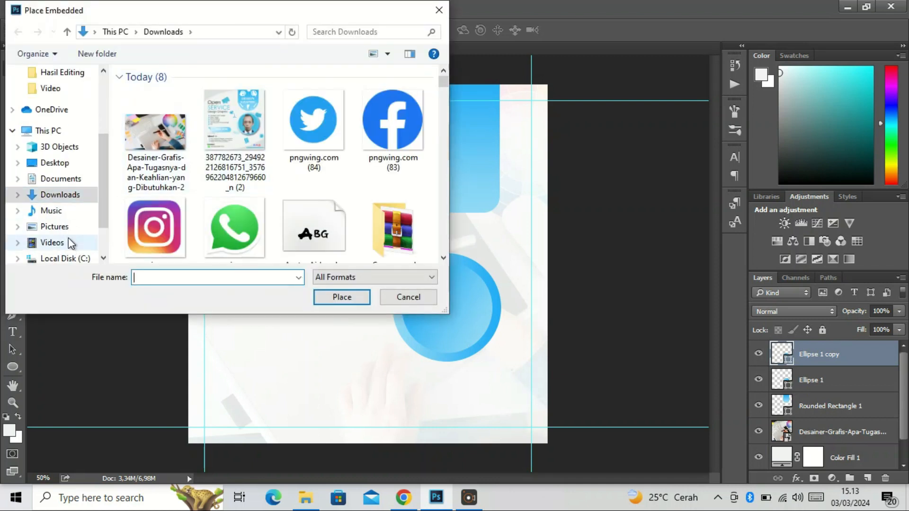
pyautogui.click(68, 224)
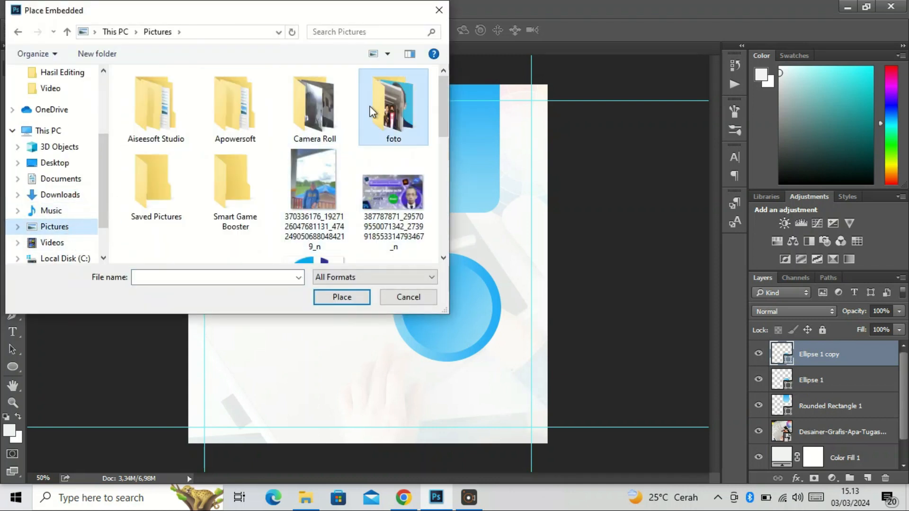
pyautogui.doubleClick(393, 111)
pyautogui.scroll(-5, 266, 192)
pyautogui.click(258, 191)
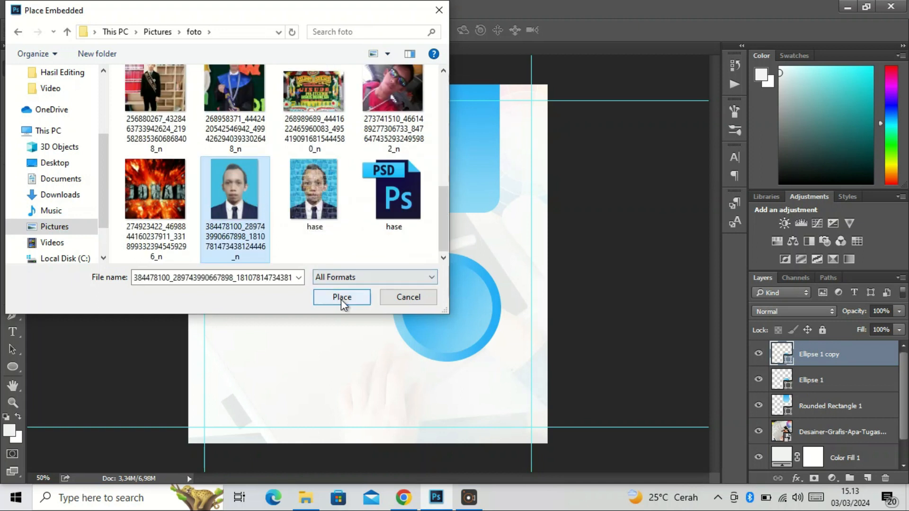
pyautogui.click(341, 296)
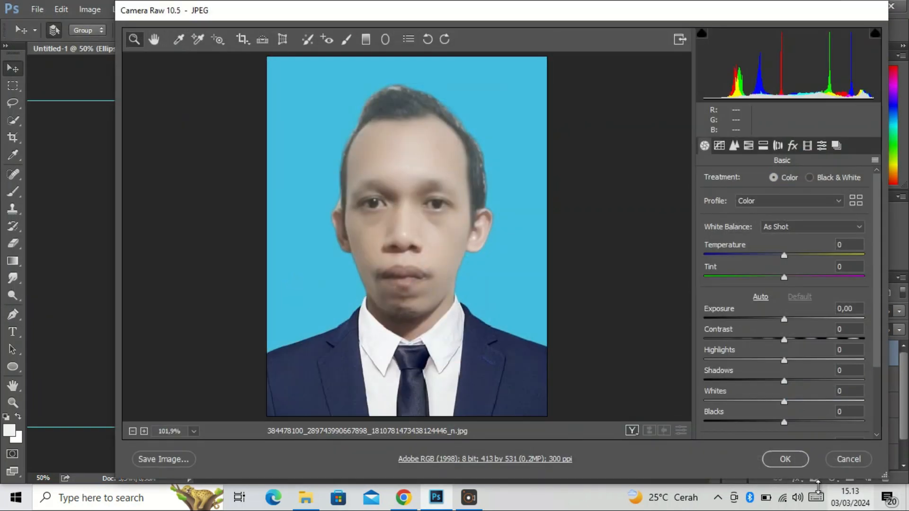
pyautogui.click(791, 461)
pyautogui.moveTo(416, 248); pyautogui.dragTo(493, 313)
pyautogui.press('Return')
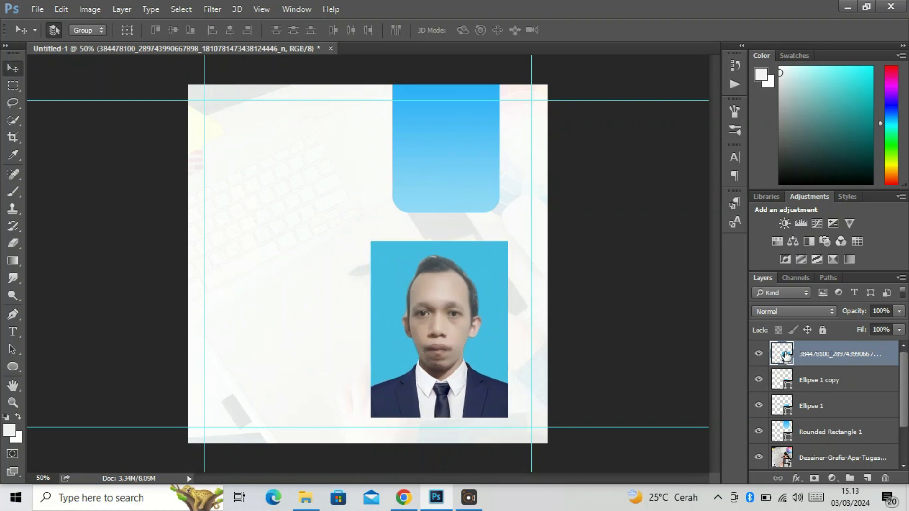
# Clip the portrait photo to the smaller circle with a clipping mask
pyautogui.rightClick(784, 354)
pyautogui.rightClick(851, 355)
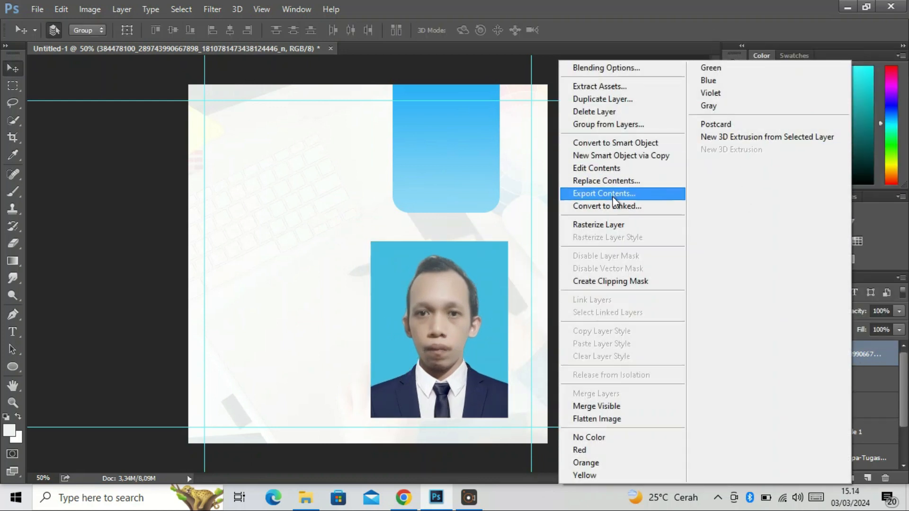
pyautogui.click(617, 281)
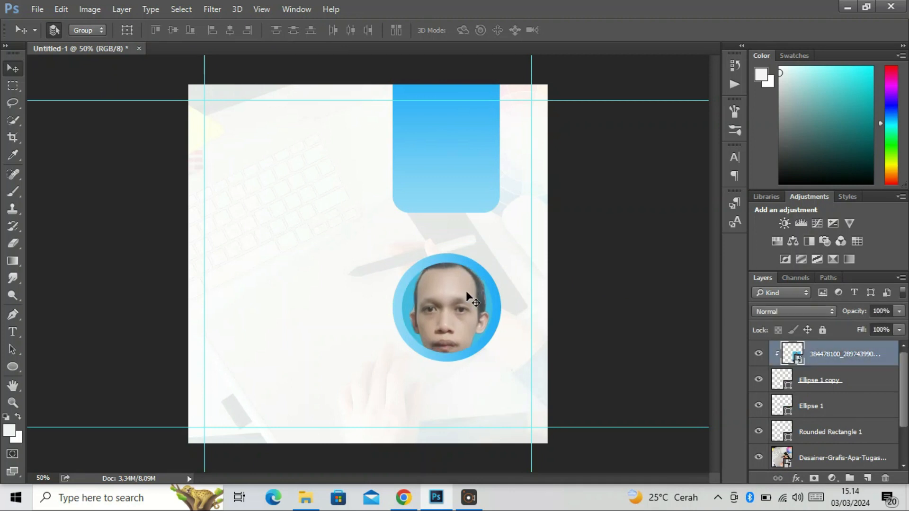
# Scale the clipped portrait down to about 71% and position the head inside the smaller circle
pyautogui.hotkey('ctrl', 't')
pyautogui.moveTo(515, 238); pyautogui.dragTo(471, 271)
pyautogui.click(24, 470)
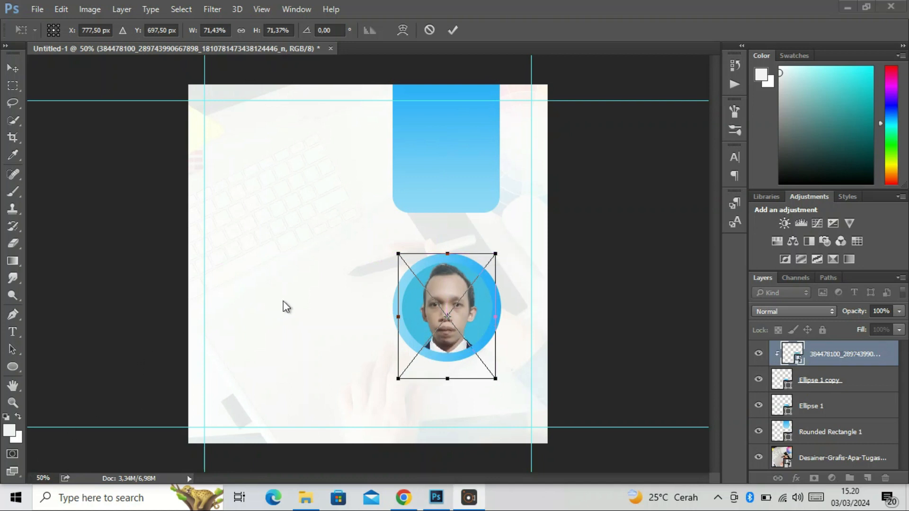
pyautogui.click(282, 301)
pyautogui.press('Return')
pyautogui.click(19, 463)
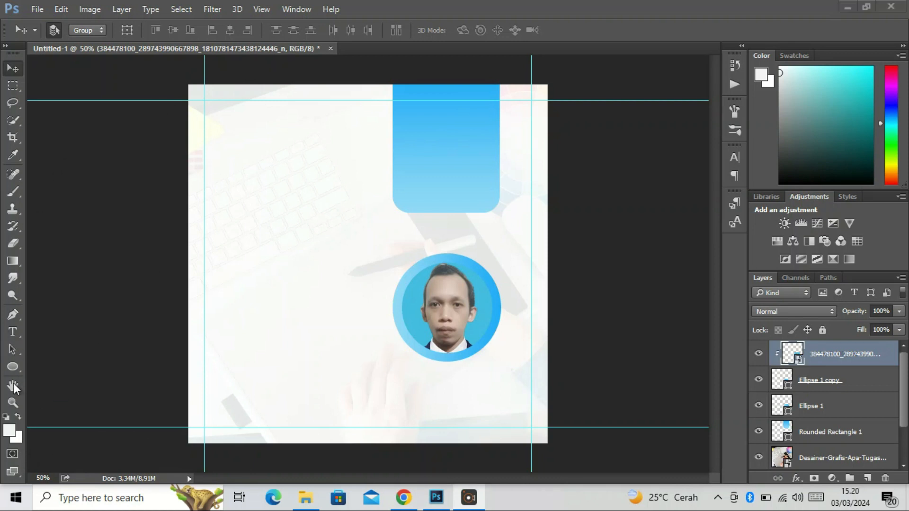
# Add the text "Open" in black 12 pt Century Gothic Regular and align its start with the left vertical guide
pyautogui.click(10, 333)
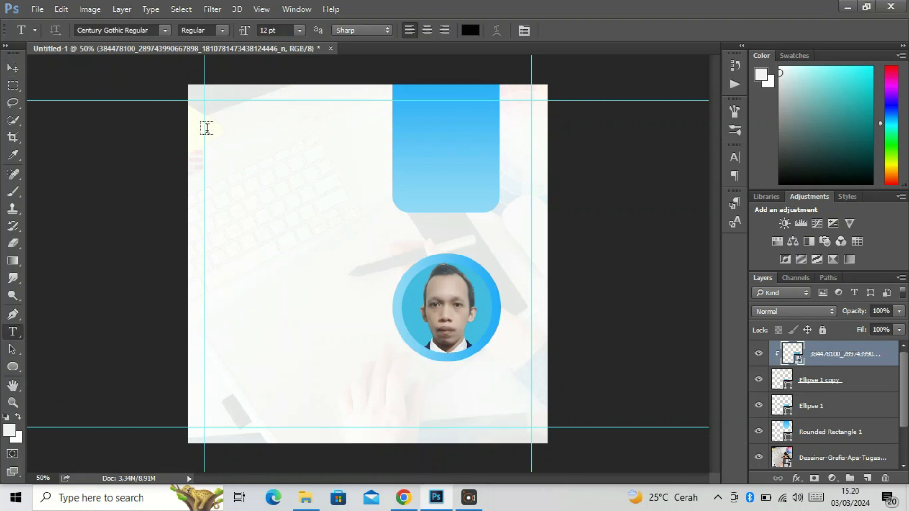
pyautogui.click(212, 160)
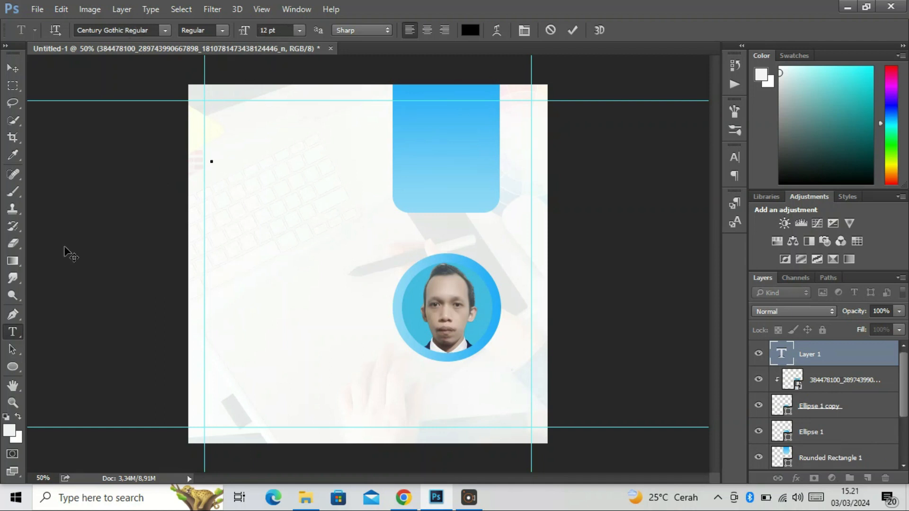
pyautogui.write('Open')
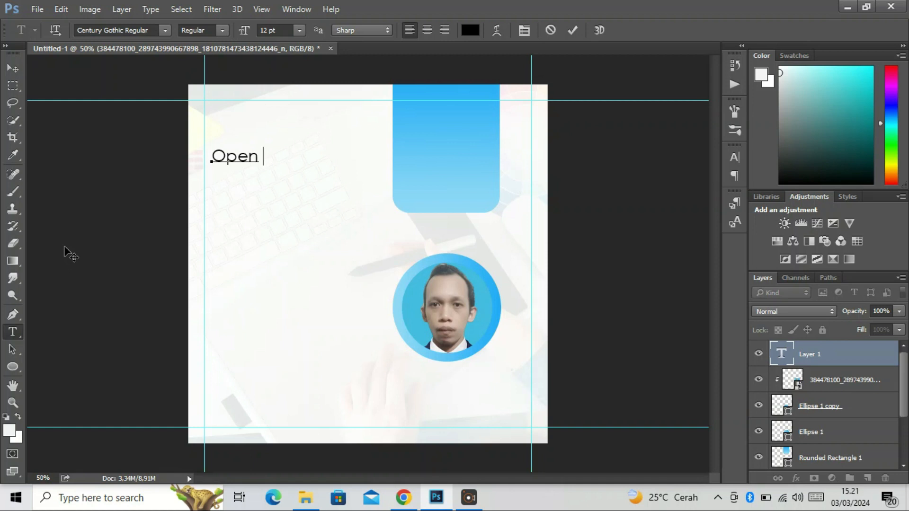
pyautogui.click(12, 69)
pyautogui.moveTo(242, 161); pyautogui.dragTo(235, 168)
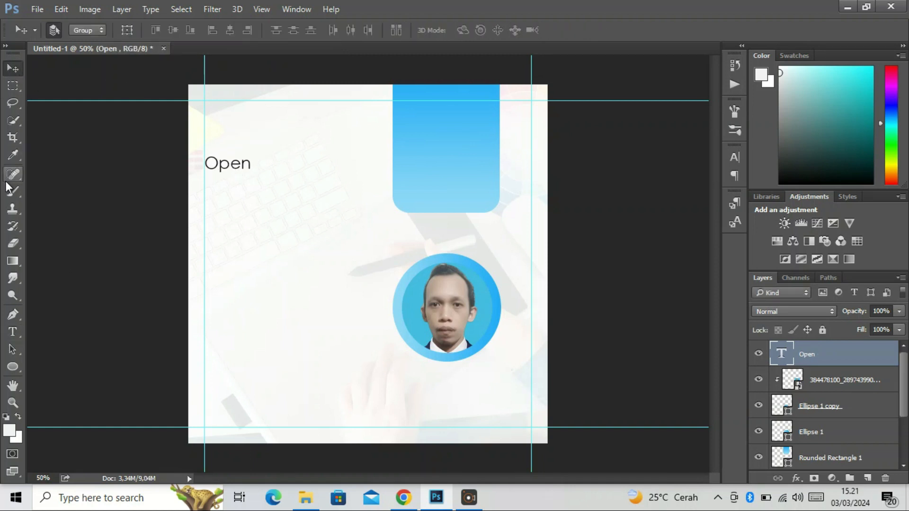
# Duplicate the Open text directly below the original and change the copy's wording to "SERVICE"
pyautogui.hotkey('ctrl', 'j')
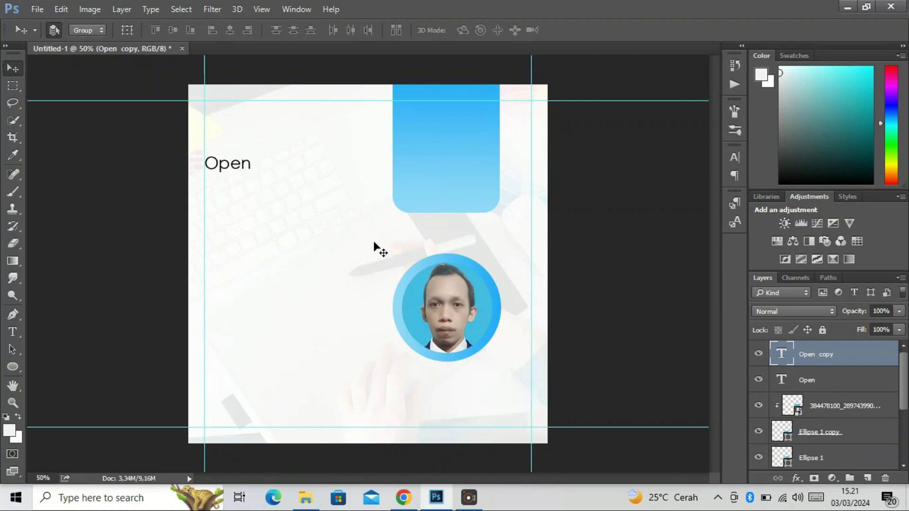
pyautogui.moveTo(250, 166); pyautogui.dragTo(249, 187)
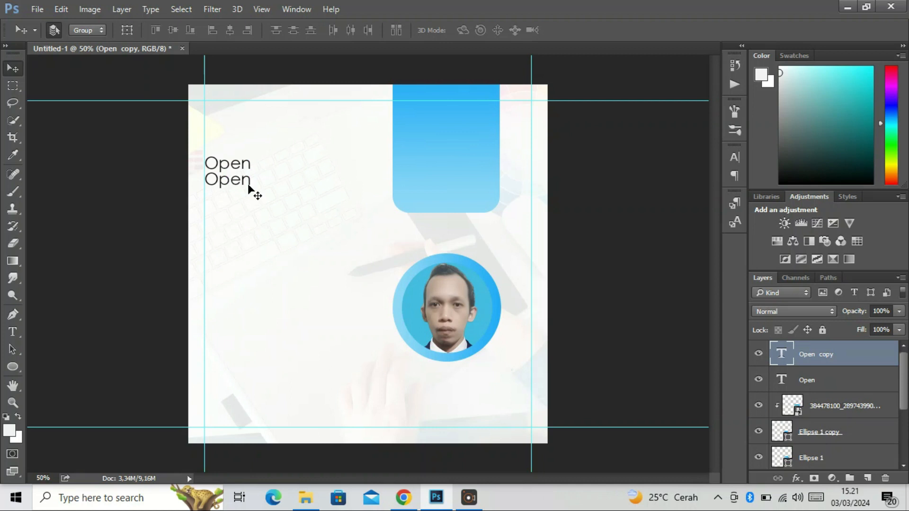
pyautogui.click(249, 184)
pyautogui.doubleClick(776, 355)
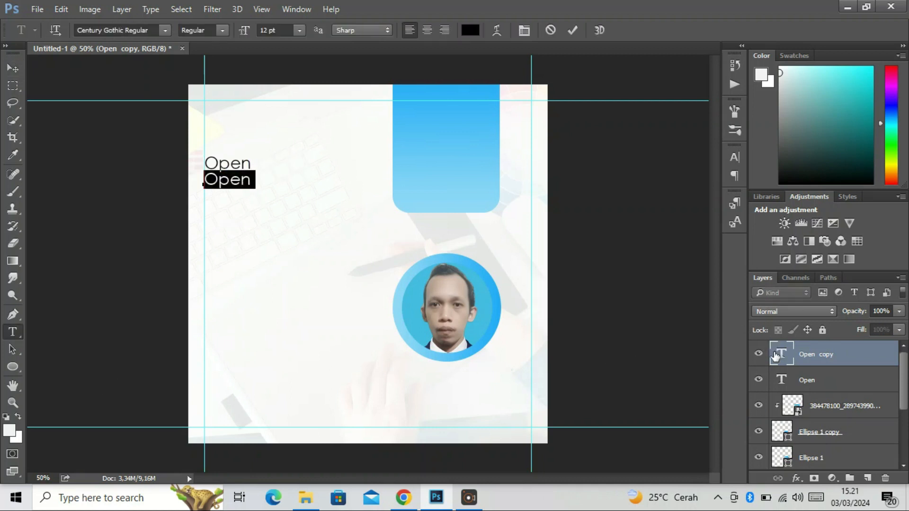
pyautogui.write('SERVICE')
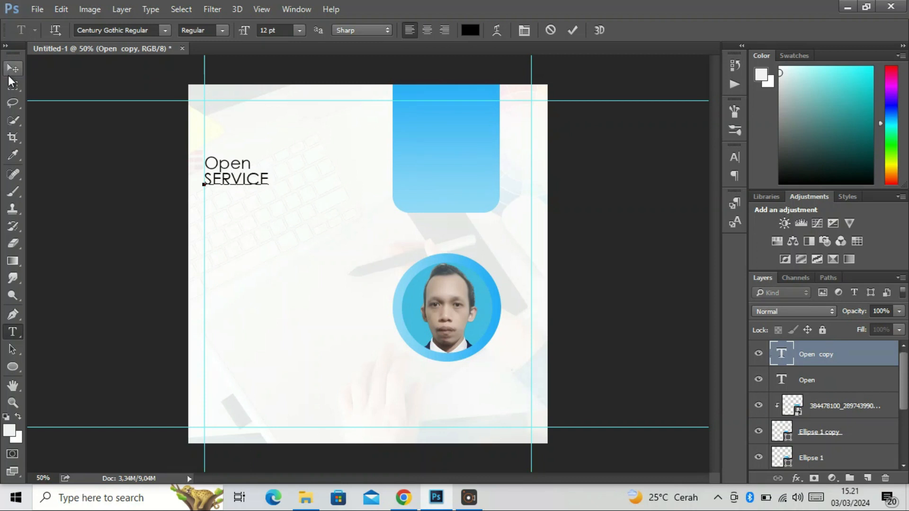
pyautogui.click(10, 75)
# Enlarge the SERVICE text to about 27 pt and nudge it up close beneath Open
pyautogui.hotkey('ctrl', 't')
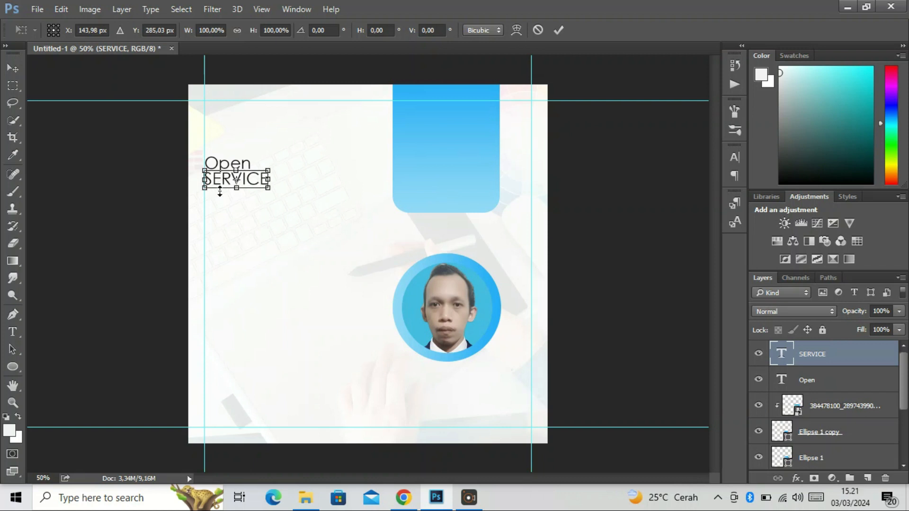
pyautogui.moveTo(272, 190); pyautogui.dragTo(352, 216)
pyautogui.press('Return')
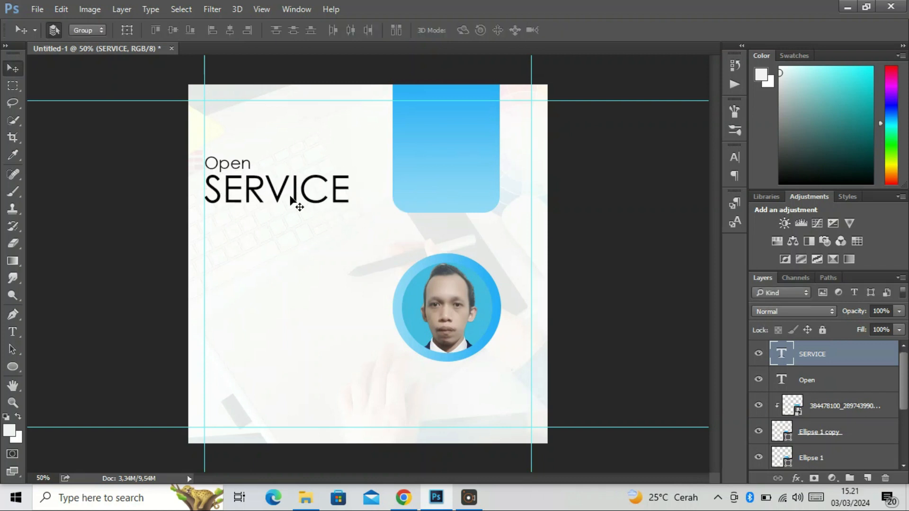
pyautogui.moveTo(284, 193); pyautogui.dragTo(286, 196)
# Scale the Open text up to about 157% and seat it just above SERVICE at the left guide
pyautogui.click(807, 381)
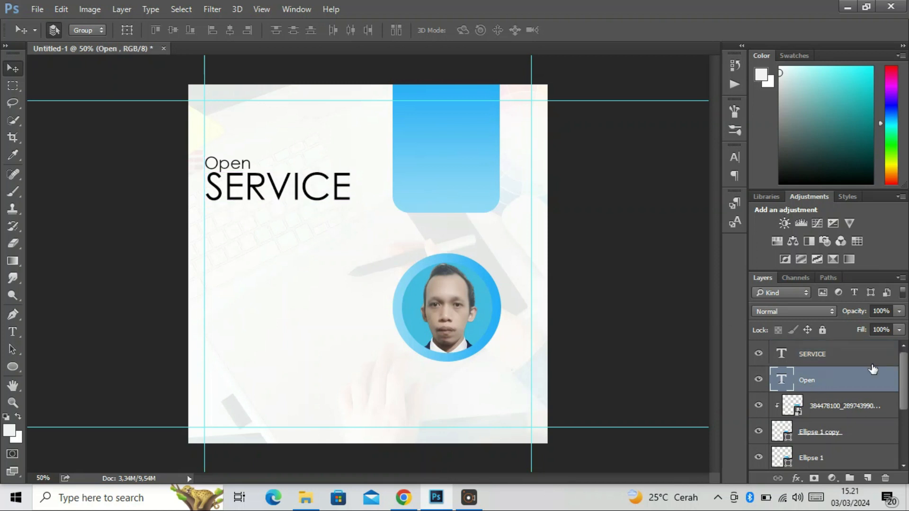
pyautogui.hotkey('ctrl', 't')
pyautogui.moveTo(255, 169)
pyautogui.mouseDown()
pyautogui.moveTo(286, 178)
pyautogui.moveTo(261, 166)
pyautogui.mouseUp()
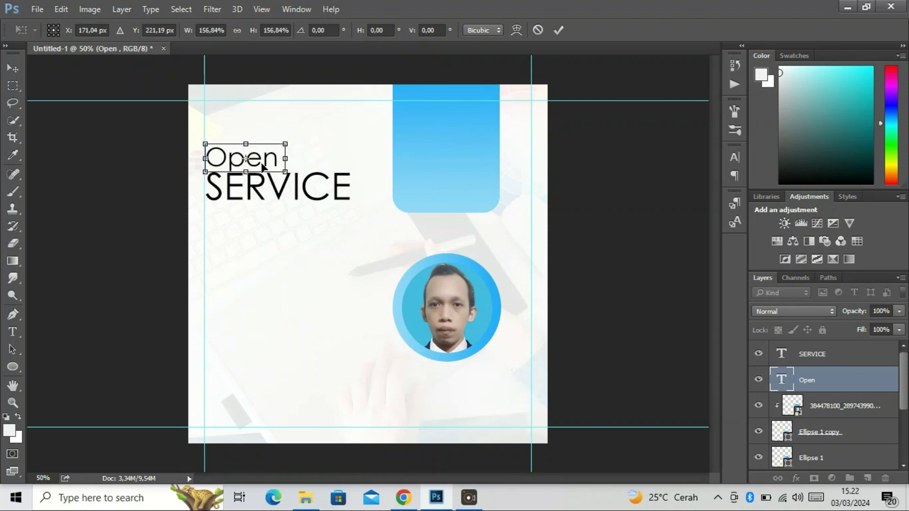
pyautogui.press('Return')
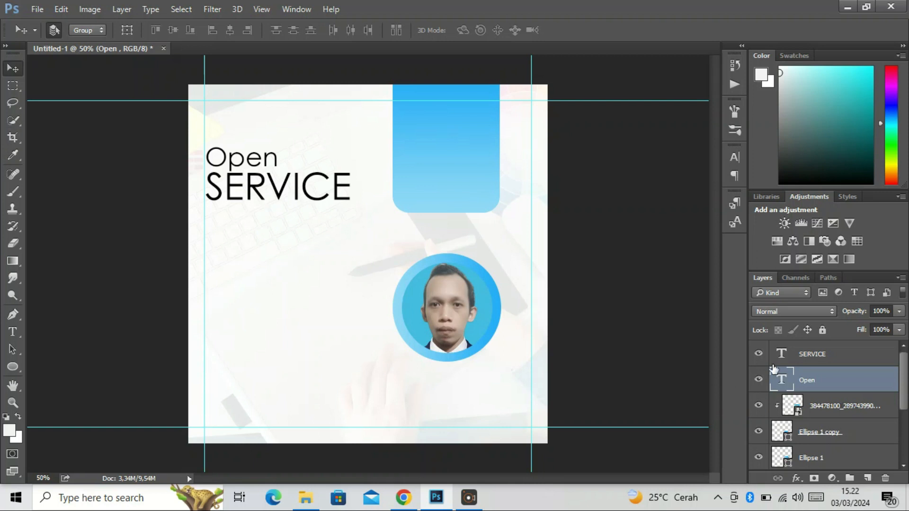
# Colour the SERVICE text blue (#25b3f7), sampled from the upper part of the rounded rectangle
pyautogui.doubleClick(782, 354)
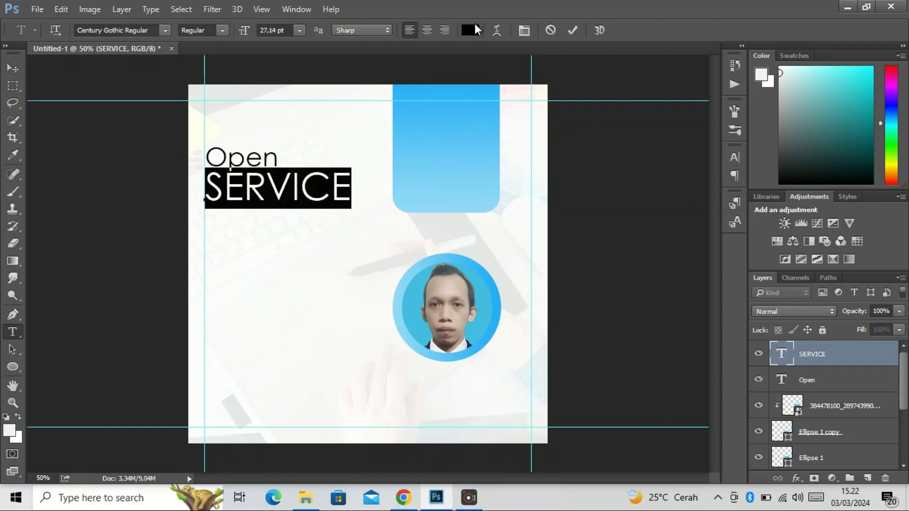
pyautogui.click(470, 29)
pyautogui.click(458, 91)
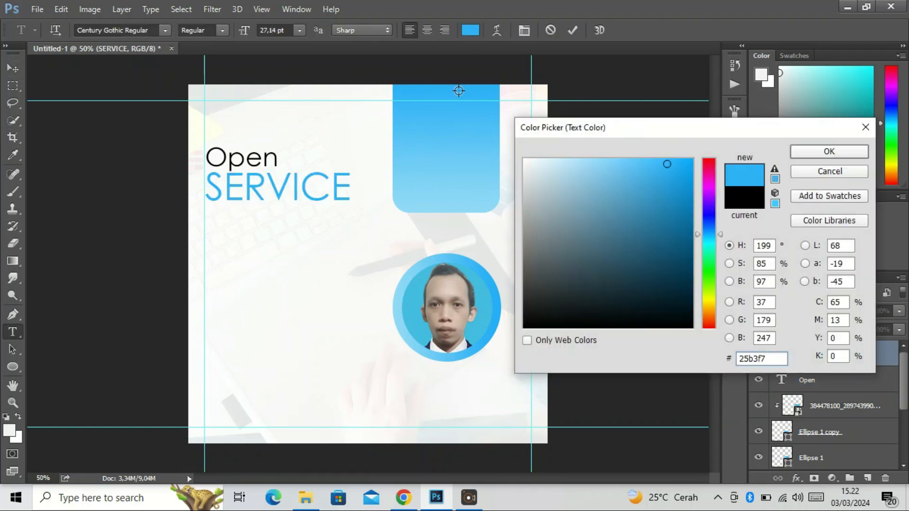
pyautogui.click(805, 152)
pyautogui.click(21, 72)
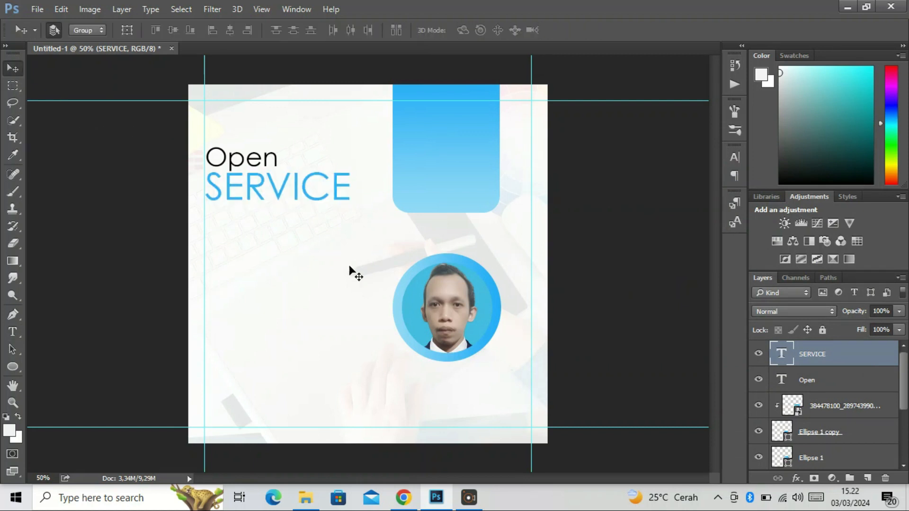
# Duplicate the Open text, bring the copy above SERVICE in the layer order and place it directly beneath SERVICE
pyautogui.click(799, 379)
pyautogui.hotkey('ctrl', 'j')
pyautogui.moveTo(798, 378); pyautogui.dragTo(801, 346)
pyautogui.moveTo(253, 166); pyautogui.dragTo(254, 233)
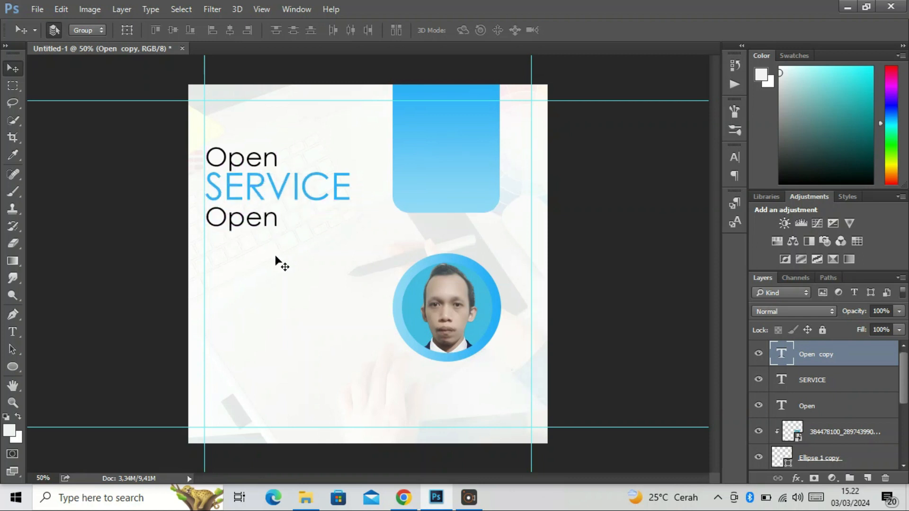
# Change the wording of the text copy beneath SERVICE to "Design Graphic"
pyautogui.doubleClick(771, 351)
pyautogui.write('D')
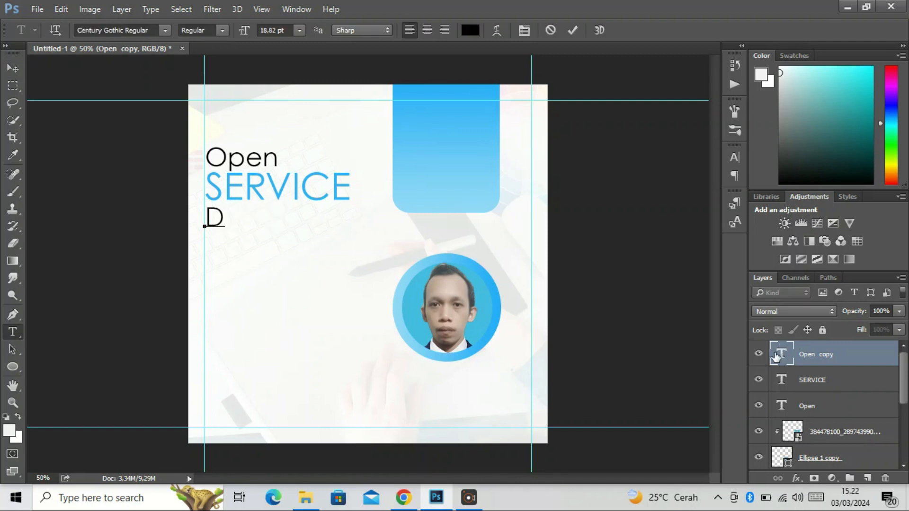
pyautogui.write('esign G')
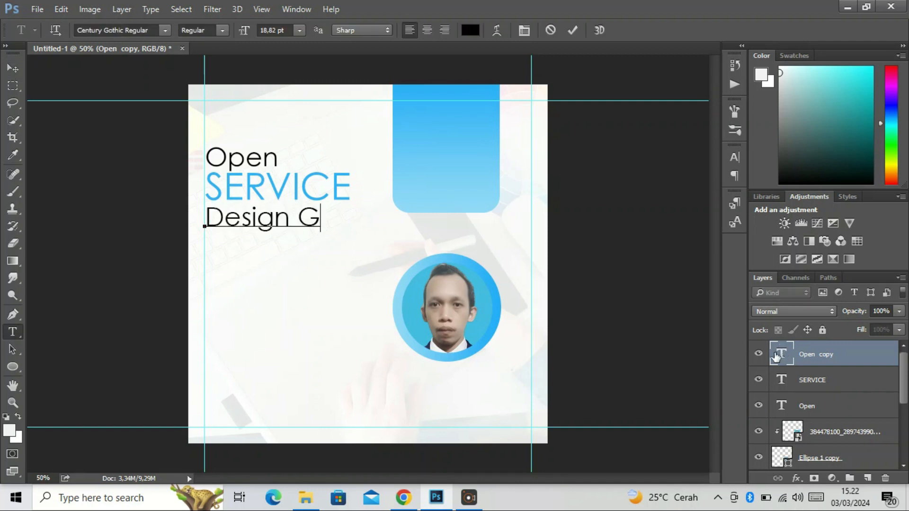
pyautogui.write('raphivc')
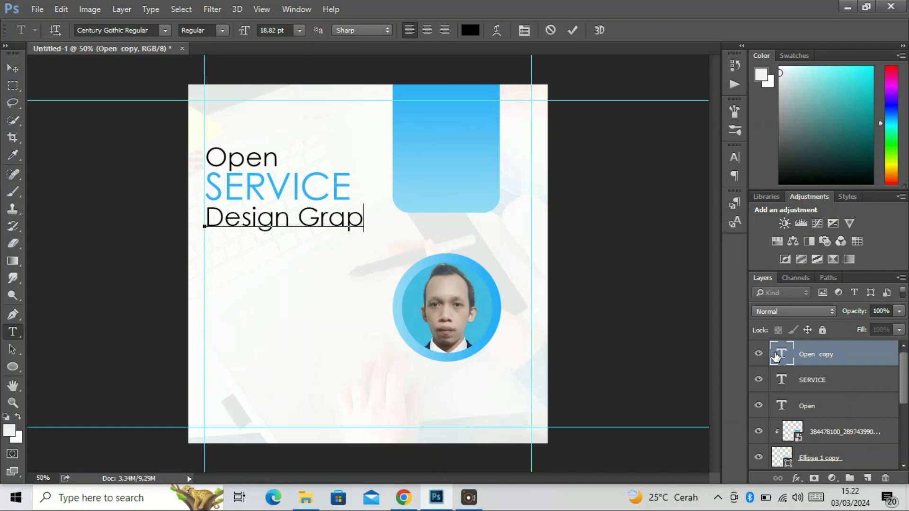
pyautogui.press('BackSpace')
pyautogui.press('BackSpace')
pyautogui.write('c')
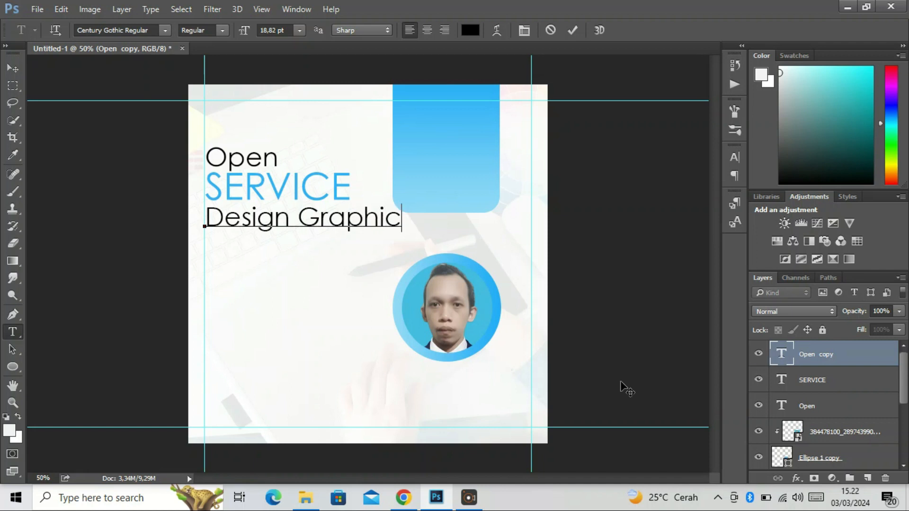
pyautogui.click(12, 68)
# Scale the Design Graphic text down to about 57%, keeping it at the left guide beneath SERVICE
pyautogui.hotkey('ctrl', 't')
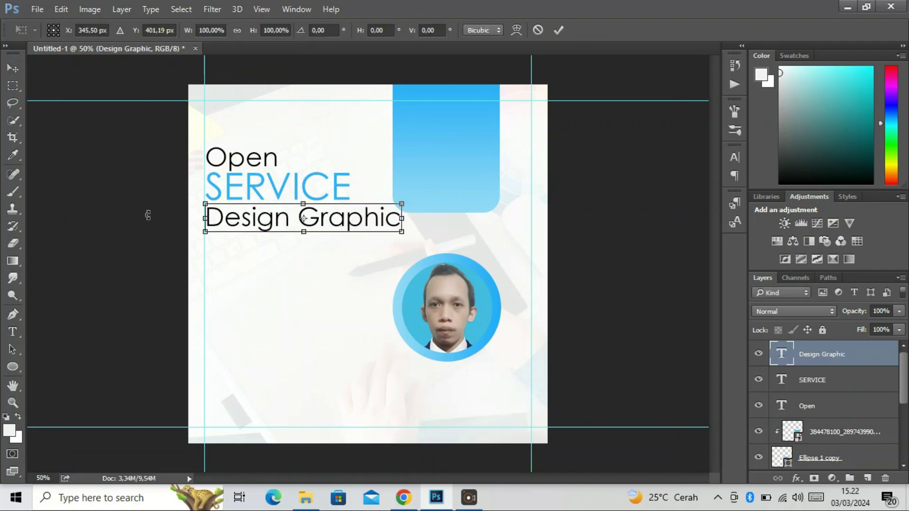
pyautogui.moveTo(401, 232); pyautogui.dragTo(296, 216)
pyautogui.press('Return')
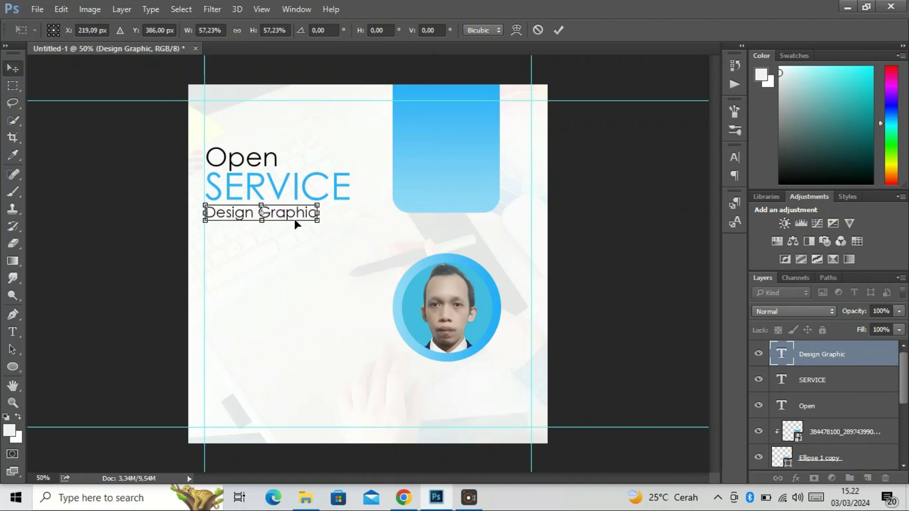
# Draw a small circle about 23 px wide with the Ellipse tool, just beneath the Design Graphic text
pyautogui.click(11, 365)
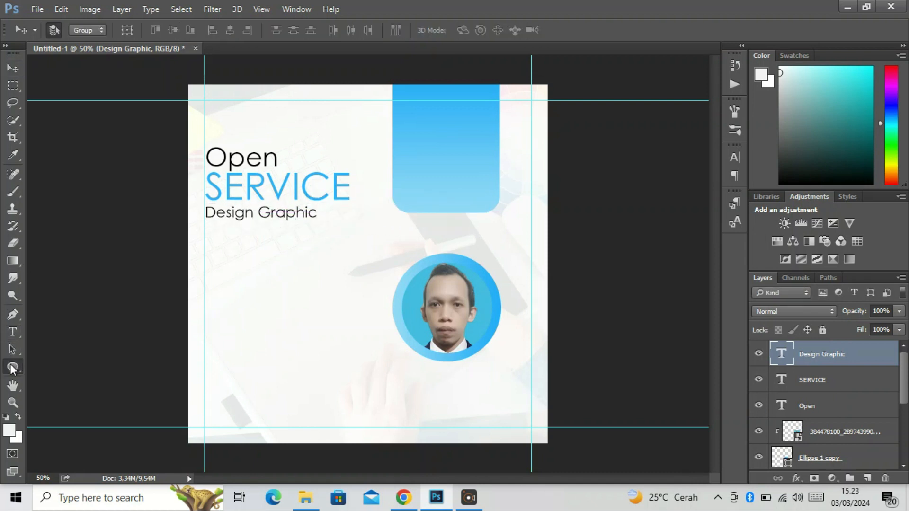
pyautogui.scroll(1, 193, 296)
pyautogui.moveTo(229, 225)
pyautogui.mouseDown()
pyautogui.moveTo(211, 233)
pyautogui.moveTo(223, 231)
pyautogui.mouseUp()
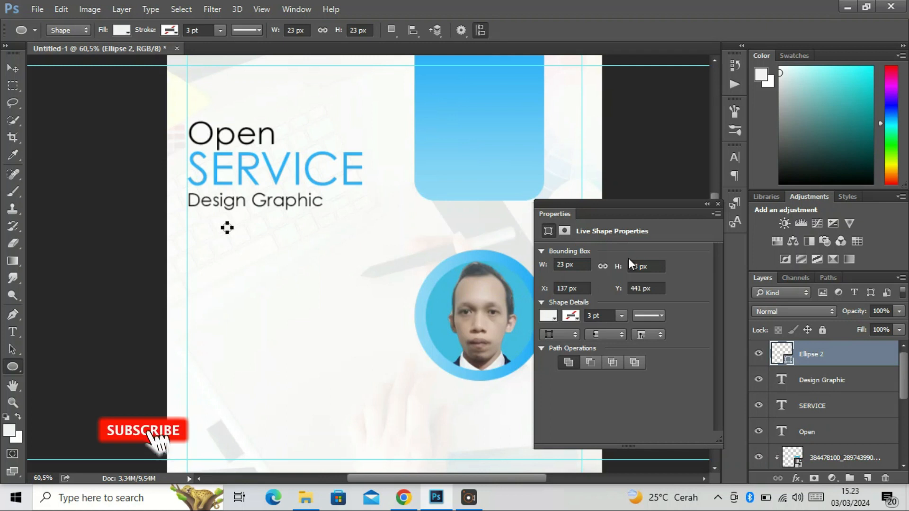
# Colour the small circle blue (#31b7f7), sampled from the upper part of the rounded rectangle, and place it slightly inside the left guide as a bullet
pyautogui.doubleClick(781, 353)
pyautogui.click(505, 63)
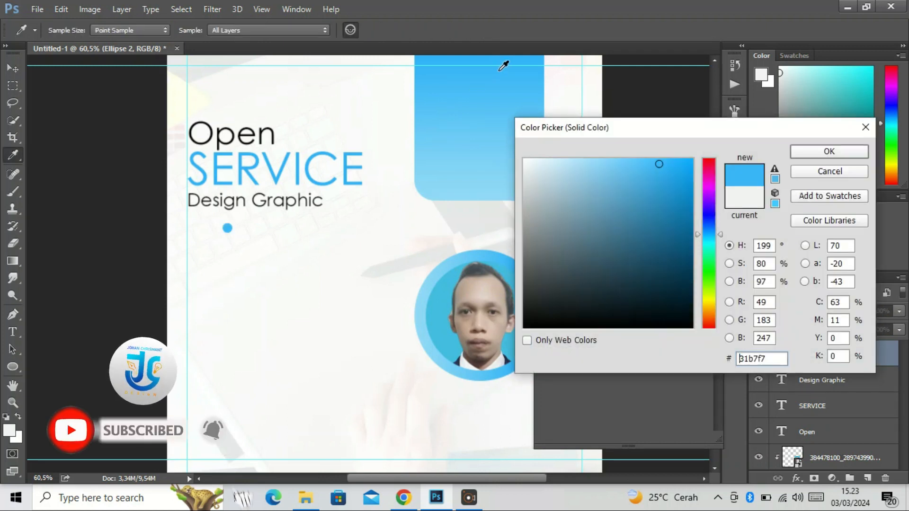
pyautogui.click(805, 152)
pyautogui.press('v')
pyautogui.moveTo(231, 230); pyautogui.dragTo(209, 234)
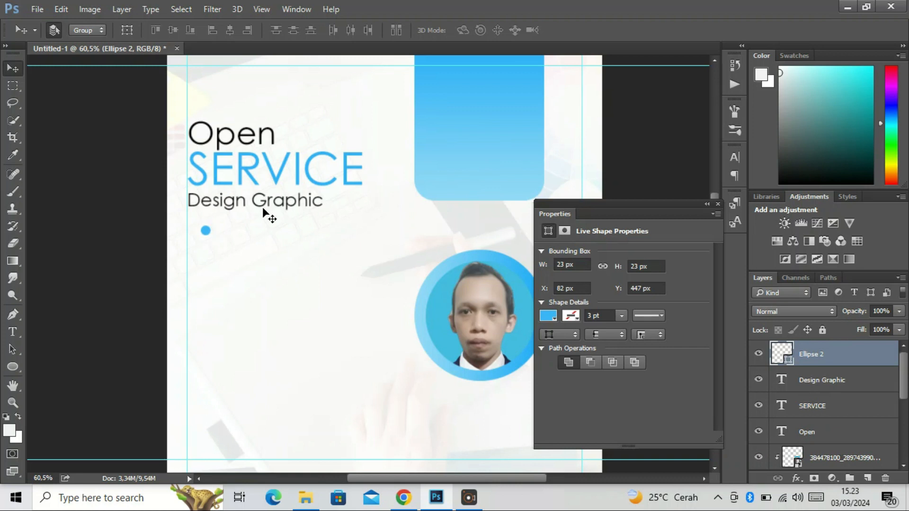
pyautogui.doubleClick(693, 215)
# Add the text "Business Card Design" beside the blue bullet in 12 pt Century Gothic Regular
pyautogui.click(13, 331)
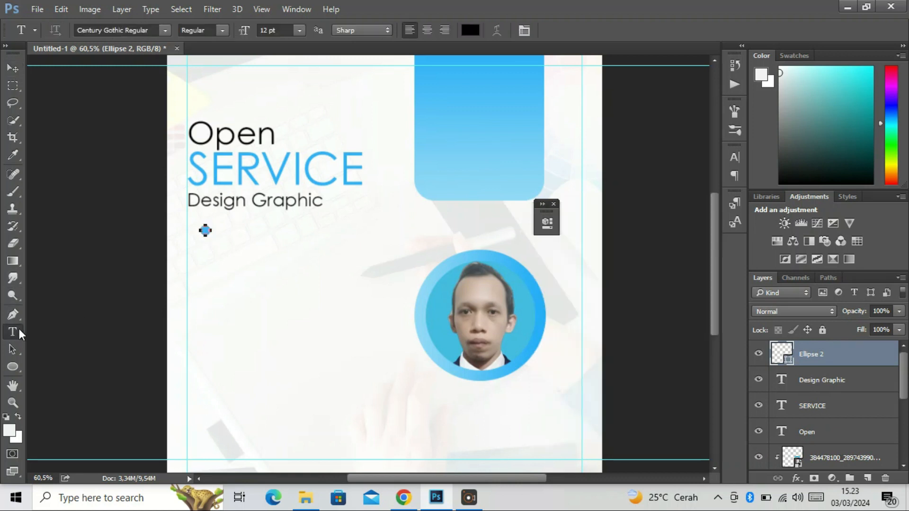
pyautogui.click(227, 232)
pyautogui.write('Buss')
pyautogui.write('inesss')
pyautogui.press('Left')
pyautogui.write('Card Design')
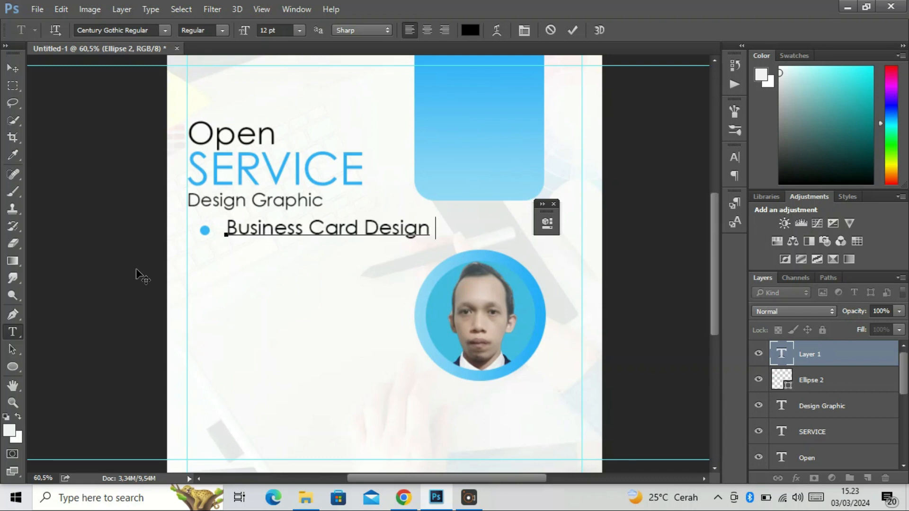
pyautogui.hotkey('ctrl', 'a')
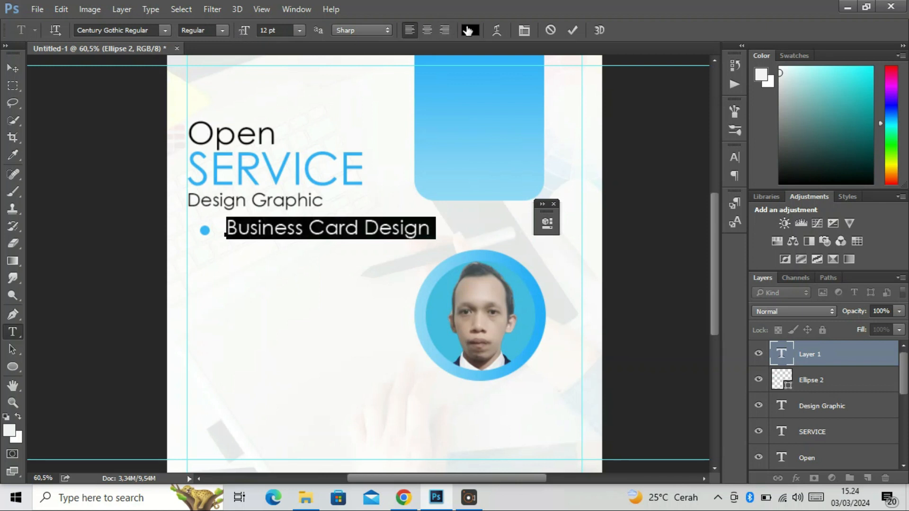
pyautogui.click(221, 30)
pyautogui.click(205, 47)
pyautogui.click(12, 68)
# Scale the Business Card Design text down to about 72% width and 76% height, centring it vertically beside the bullet
pyautogui.hotkey('ctrl', 't')
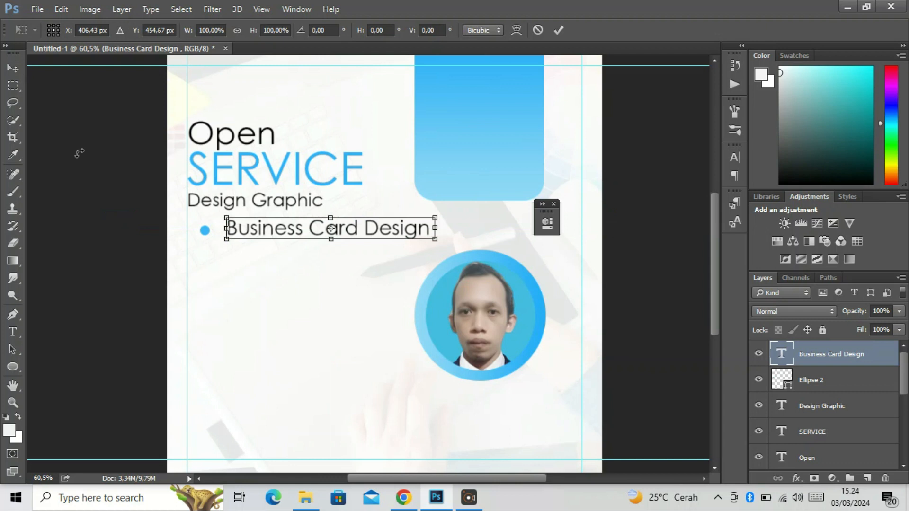
pyautogui.moveTo(432, 240); pyautogui.dragTo(345, 233)
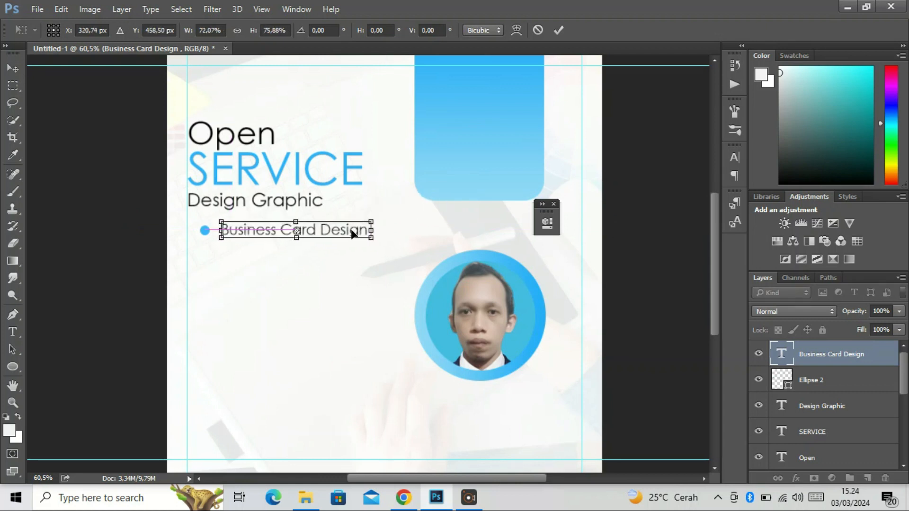
pyautogui.press('Return')
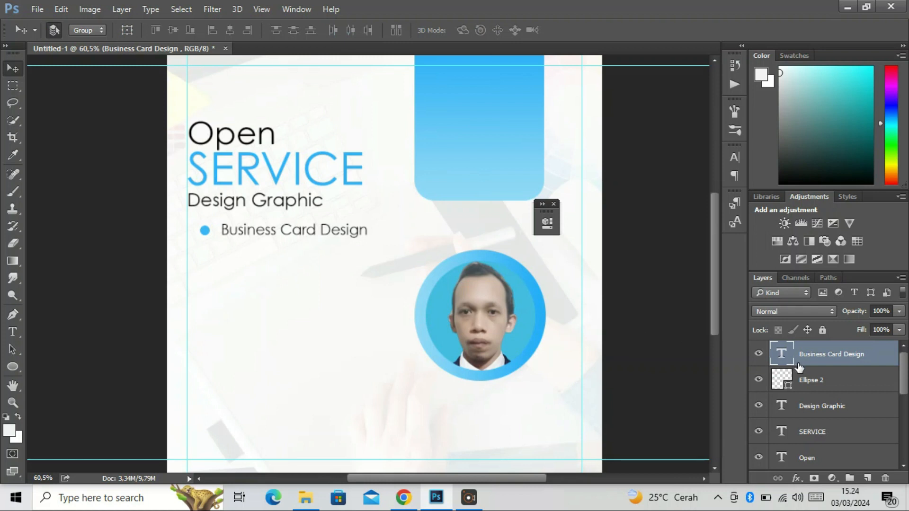
# Group the Business Card Design text with its bullet, duplicate the group and place the copy directly beneath the original
pyautogui.keyDown('shift'); pyautogui.click(820, 374); pyautogui.keyUp('shift')
pyautogui.hotkey('ctrl', 'g')
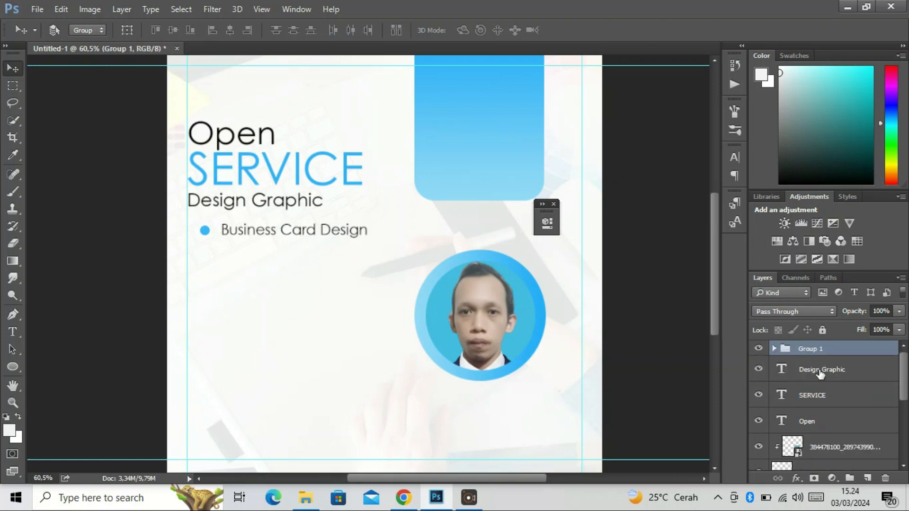
pyautogui.hotkey('ctrl', 'j')
pyautogui.moveTo(367, 240); pyautogui.dragTo(362, 252)
# Change the wording in the duplicated bullet group to "Flyer Design"
pyautogui.click(774, 348)
pyautogui.doubleClick(792, 369)
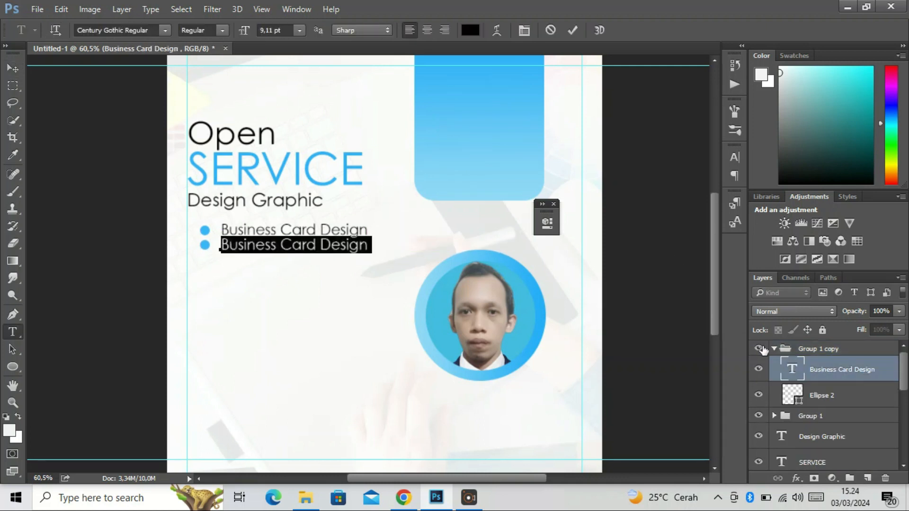
pyautogui.write('Flyer Design')
pyautogui.click(17, 71)
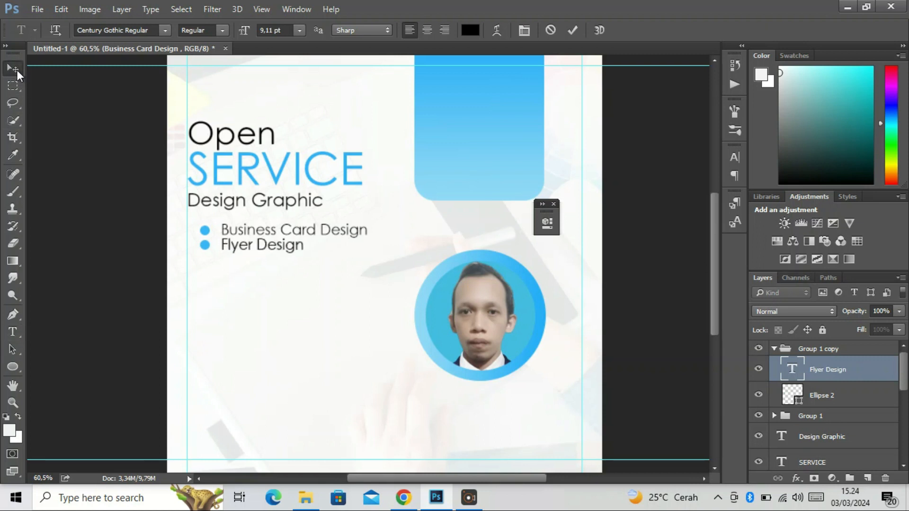
pyautogui.click(774, 349)
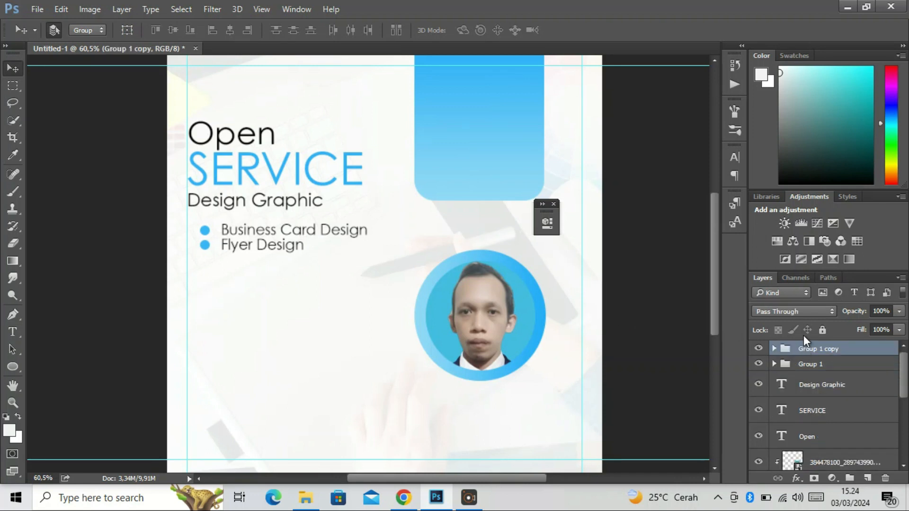
# Duplicate the Flyer Design bullet group directly beneath itself and change the copy's wording to "Photo Editing"
pyautogui.hotkey('ctrl', 'j')
pyautogui.moveTo(243, 250); pyautogui.dragTo(251, 263)
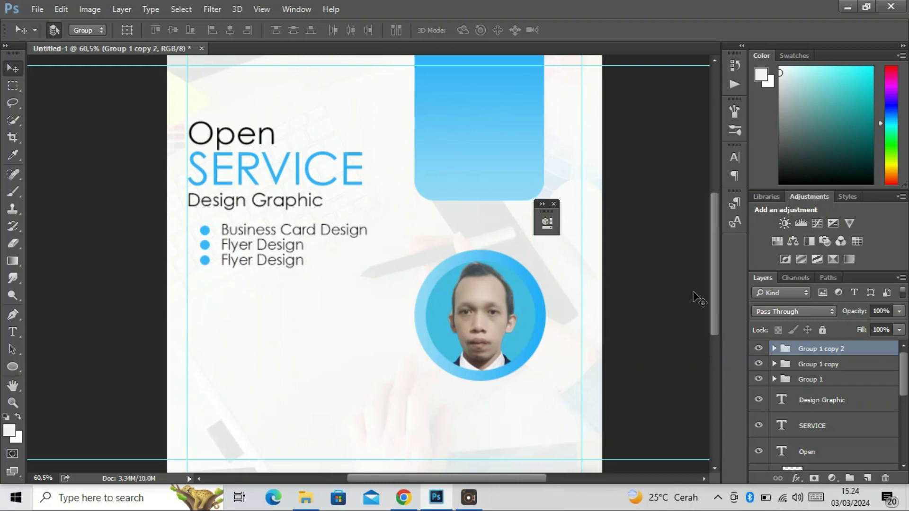
pyautogui.click(774, 349)
pyautogui.doubleClick(795, 369)
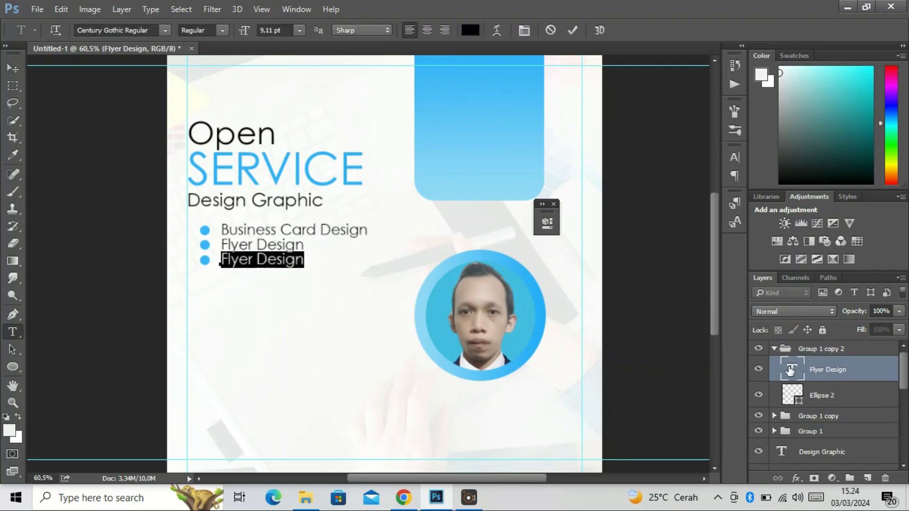
pyautogui.write('Photo E')
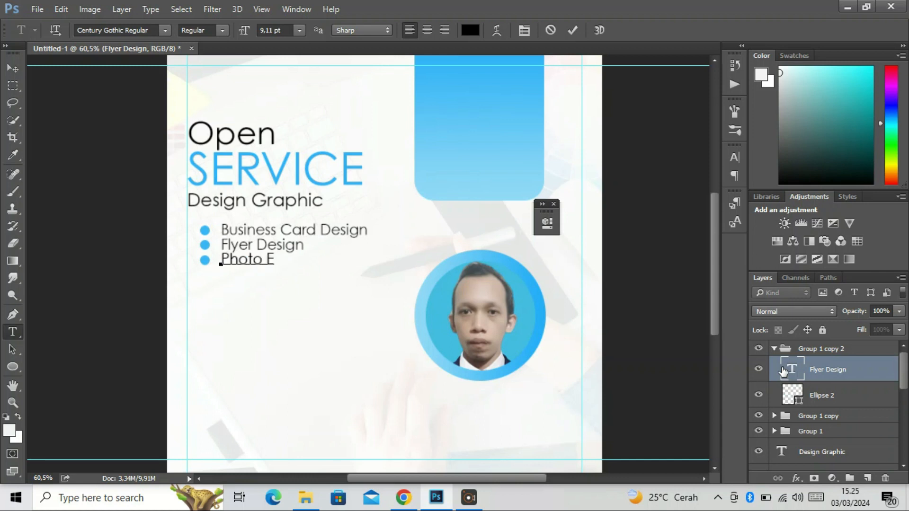
pyautogui.write('diting')
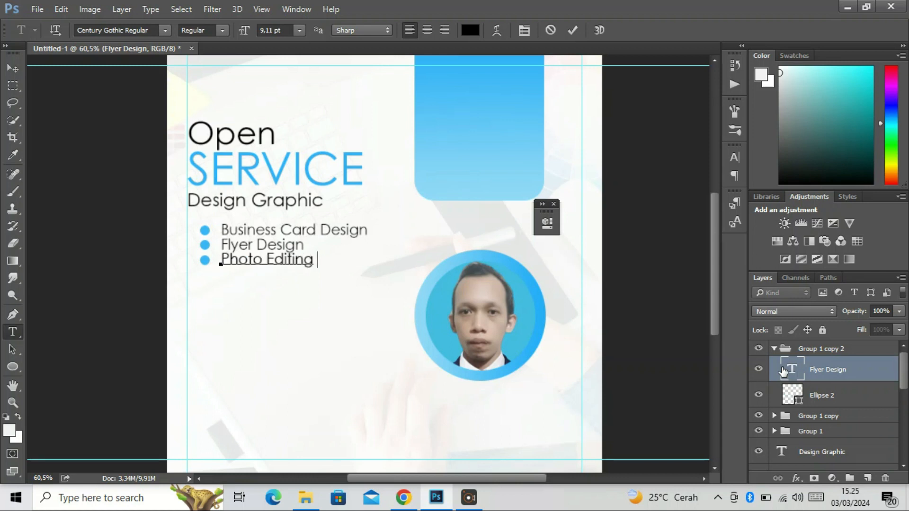
pyautogui.click(13, 68)
pyautogui.click(774, 349)
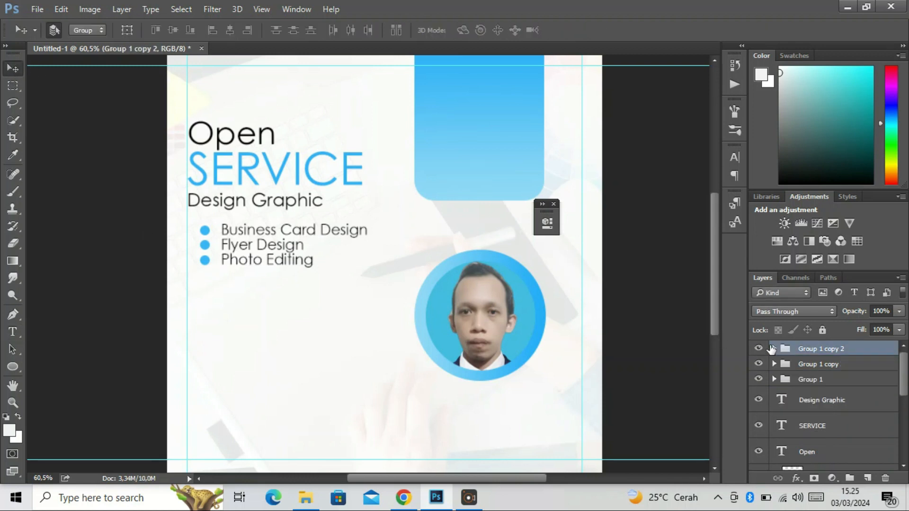
# Duplicate the Photo Editing bullet group directly beneath itself and change the copy's wording to "Poster Design"
pyautogui.hotkey('ctrl', 'j')
pyautogui.moveTo(310, 270); pyautogui.dragTo(309, 286)
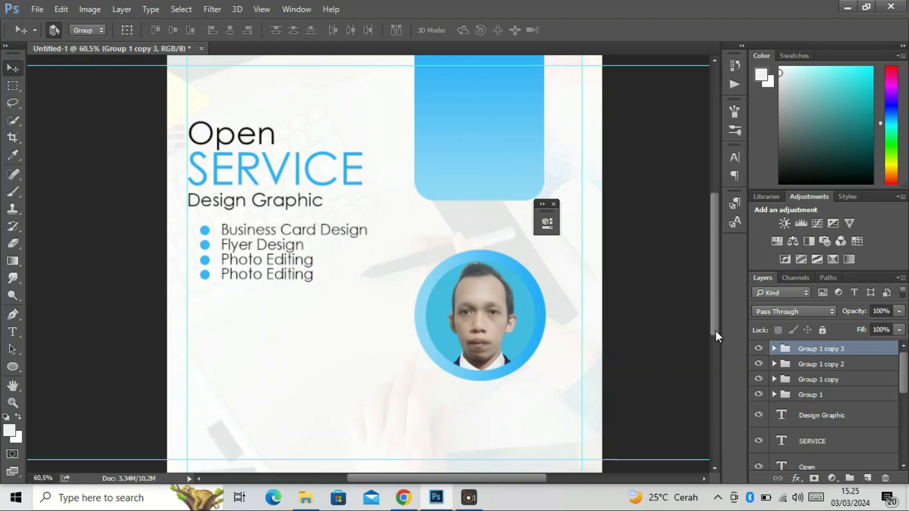
pyautogui.click(774, 348)
pyautogui.doubleClick(792, 369)
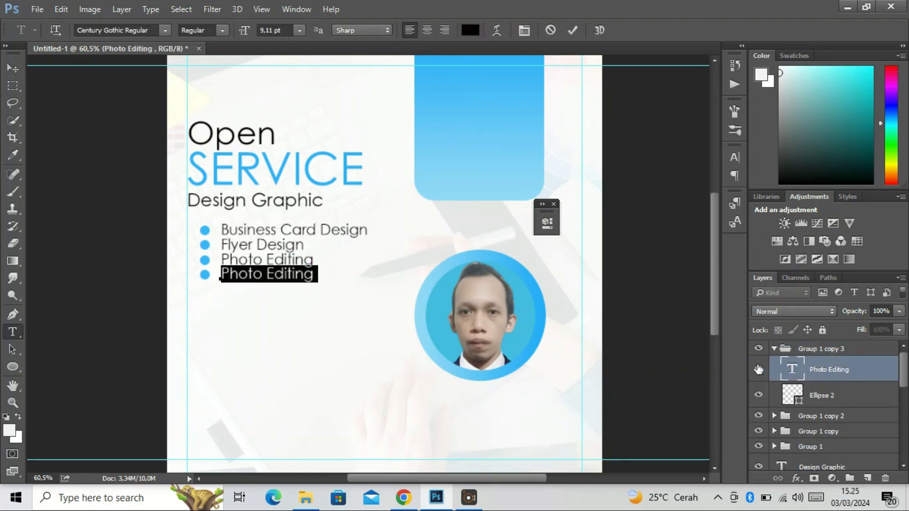
pyautogui.write('Poster Design')
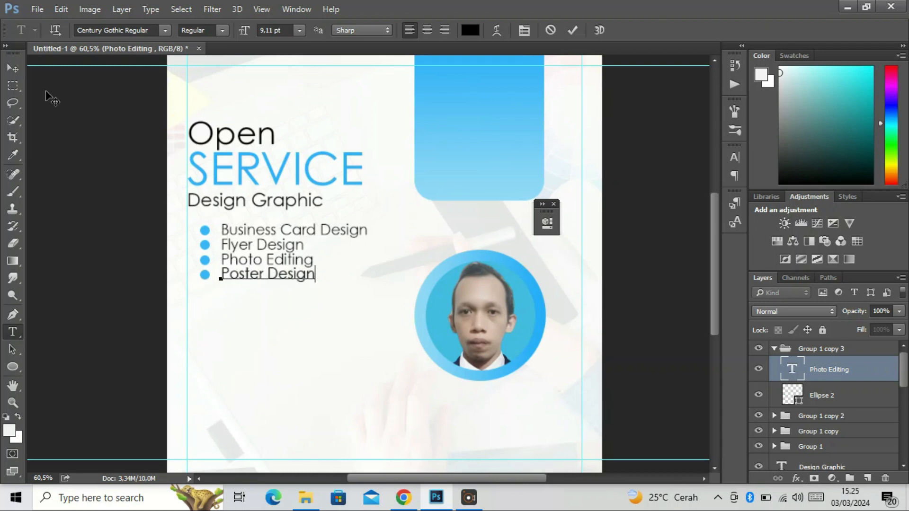
pyautogui.click(13, 68)
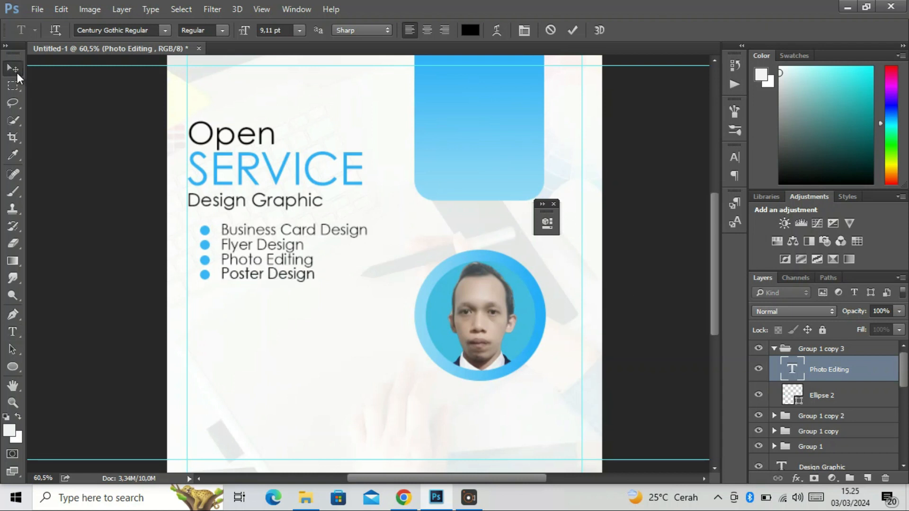
pyautogui.click(774, 348)
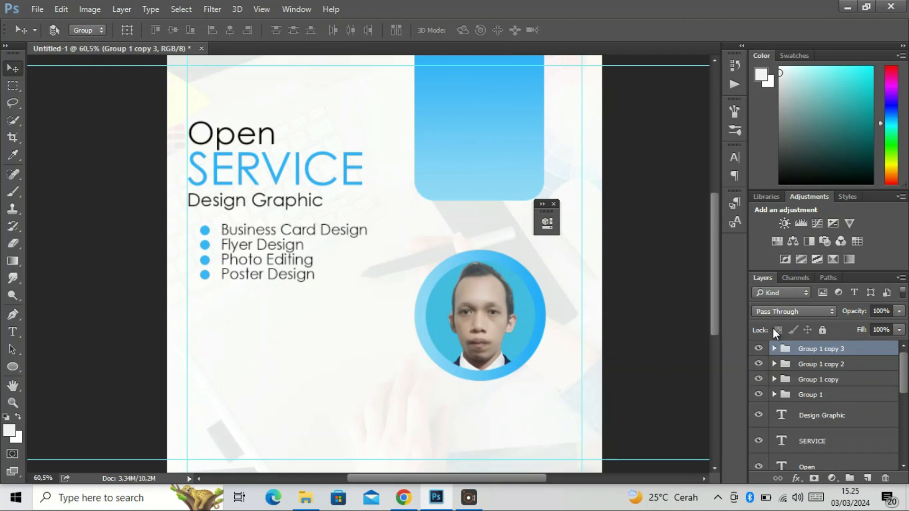
# Duplicate the Poster Design bullet group directly beneath itself and change the copy's wording to "Thumbnail Youtube Design"
pyautogui.hotkey('ctrl', 'j')
pyautogui.moveTo(300, 280); pyautogui.dragTo(305, 295)
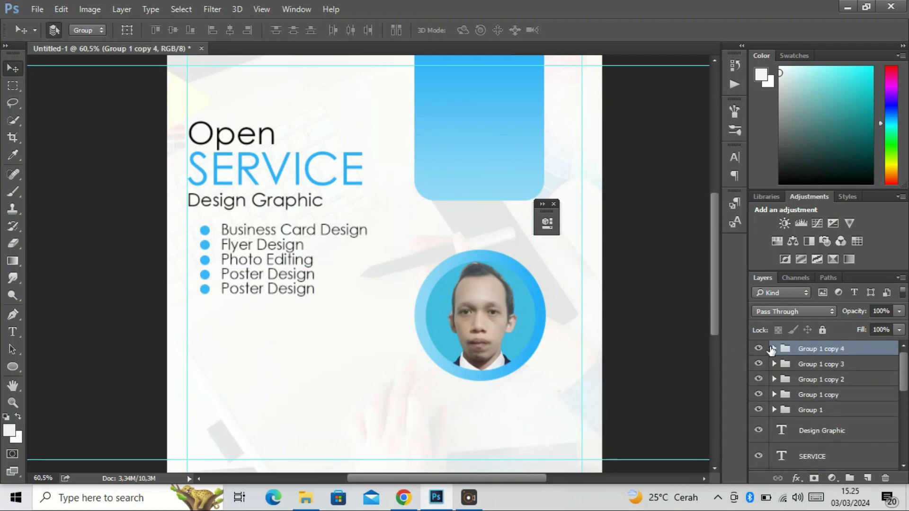
pyautogui.click(774, 348)
pyautogui.doubleClick(791, 370)
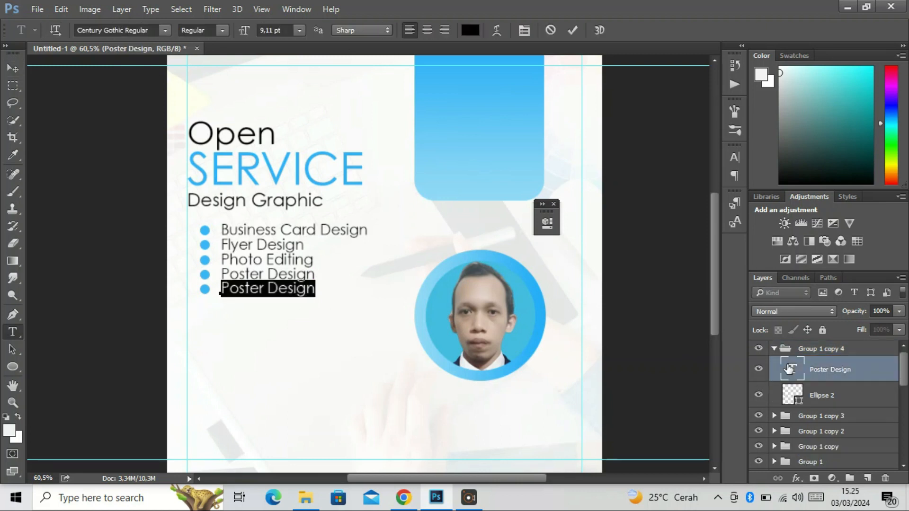
pyautogui.write('Y')
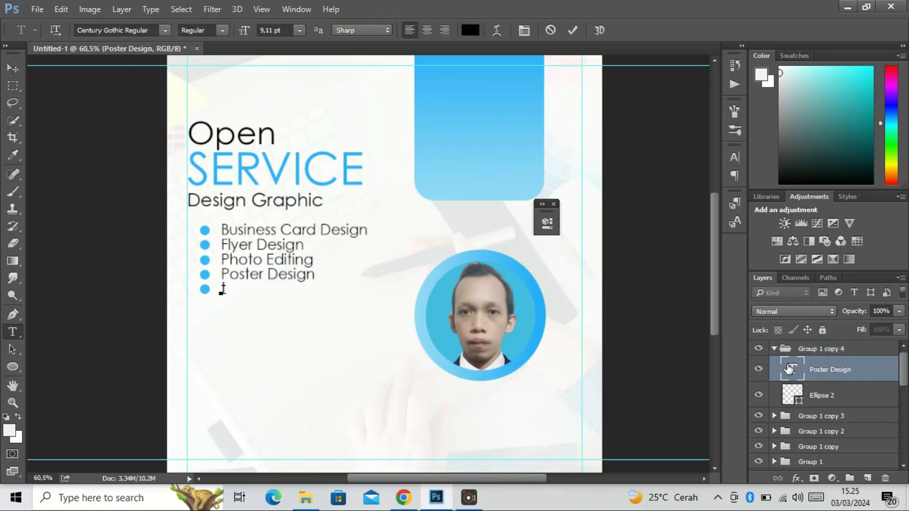
pyautogui.write('Thumbnail Y')
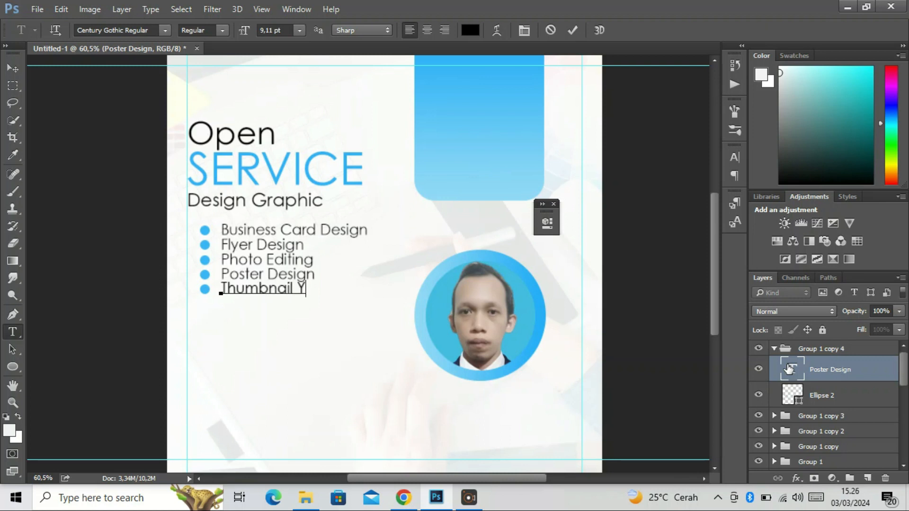
pyautogui.write('outube Design')
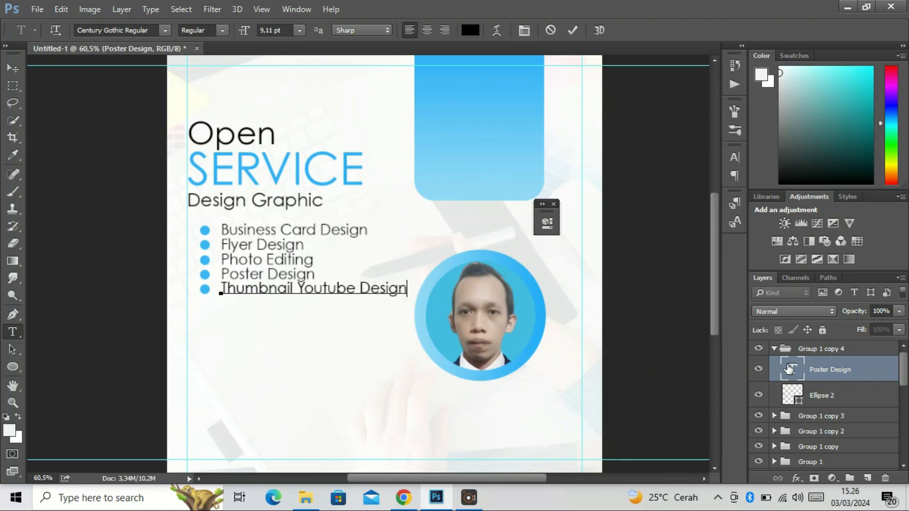
pyautogui.click(13, 69)
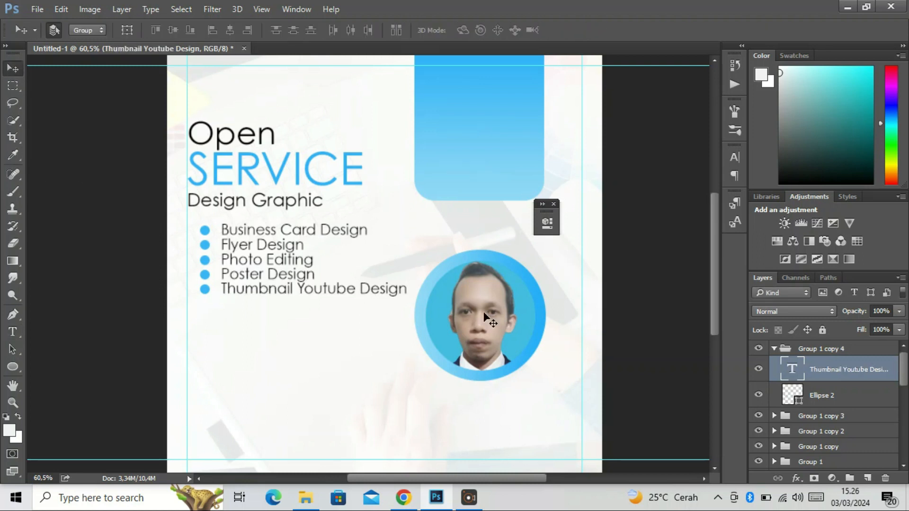
pyautogui.click(773, 350)
# Duplicate the Thumbnail Youtube Design bullet group, place the copy directly beneath it and expand the copied group's layers
pyautogui.hotkey('ctrl', 'j')
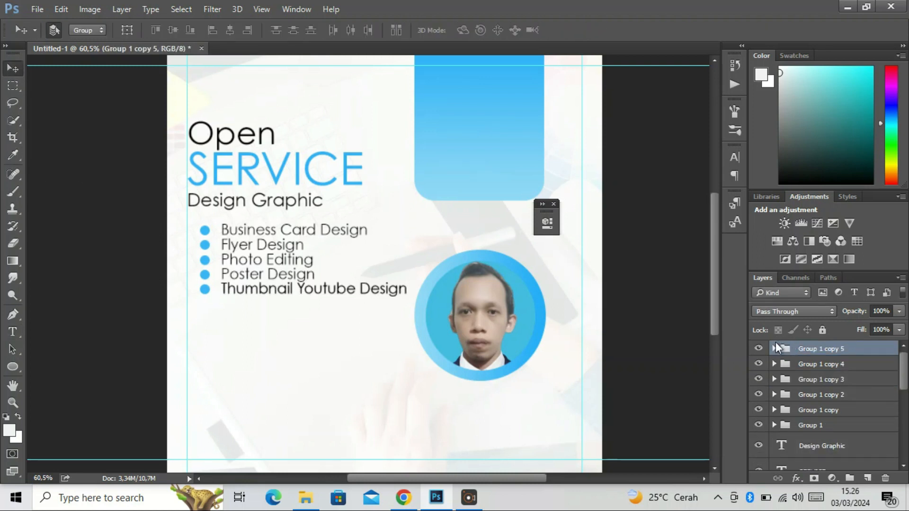
pyautogui.moveTo(378, 295); pyautogui.dragTo(377, 309)
pyautogui.click(773, 350)
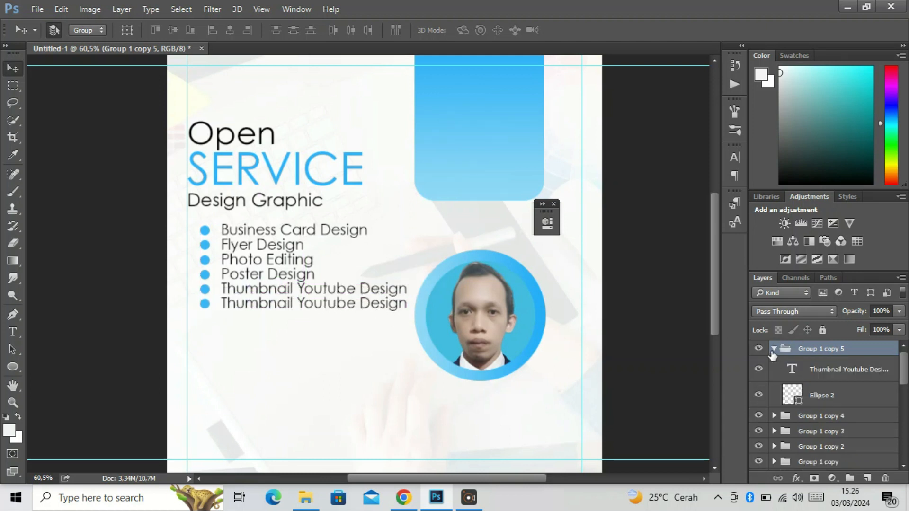
pyautogui.click(806, 369)
pyautogui.doubleClick(805, 372)
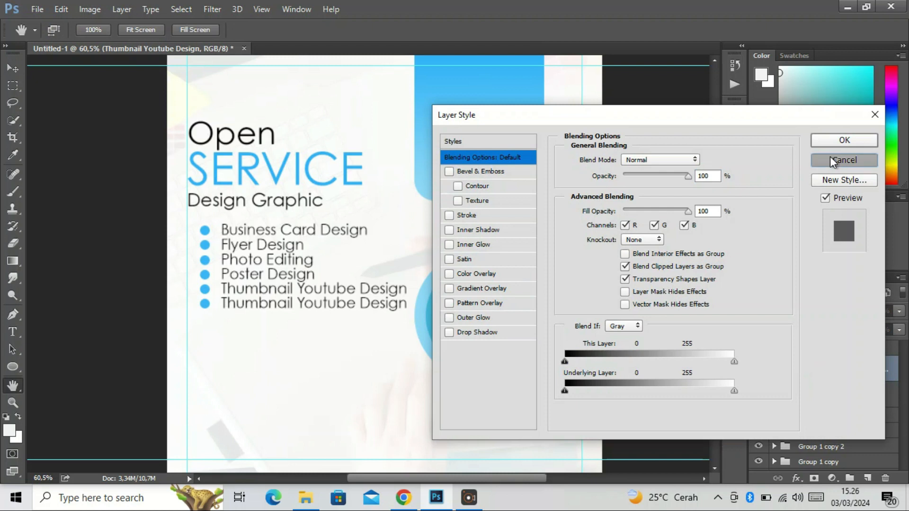
pyautogui.click(845, 161)
# Change the wording of the lowest bullet entry to "Etc"
pyautogui.doubleClick(793, 369)
pyautogui.write('E')
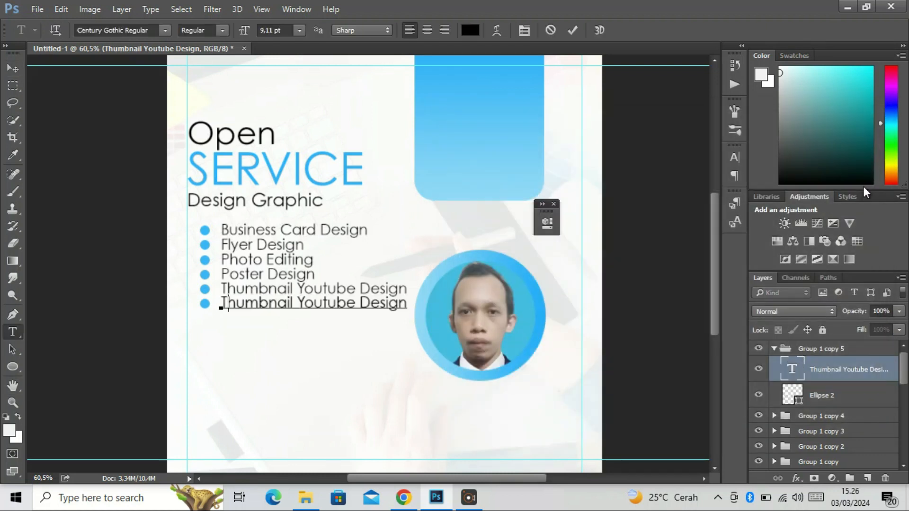
pyautogui.write('tc')
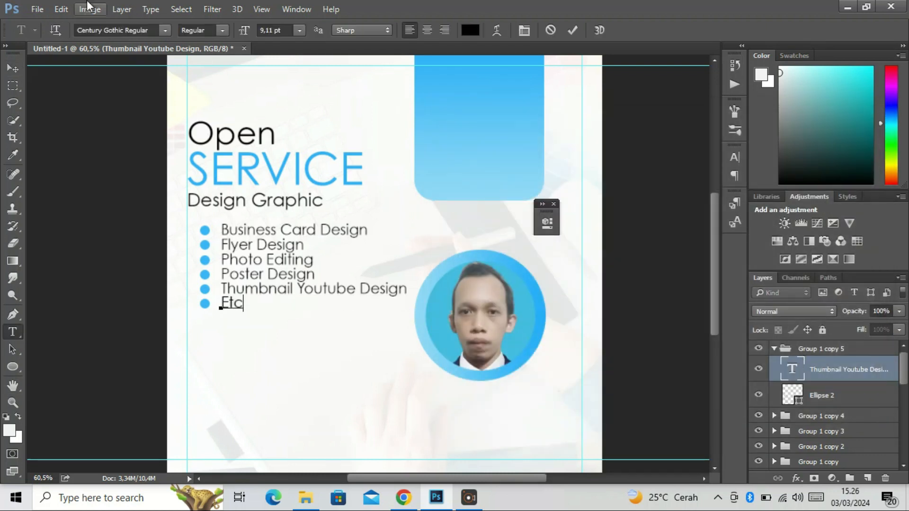
# Finish the Etc text edit, collapse its group and combine all six bullet entry groups into one group
pyautogui.click(13, 69)
pyautogui.click(777, 349)
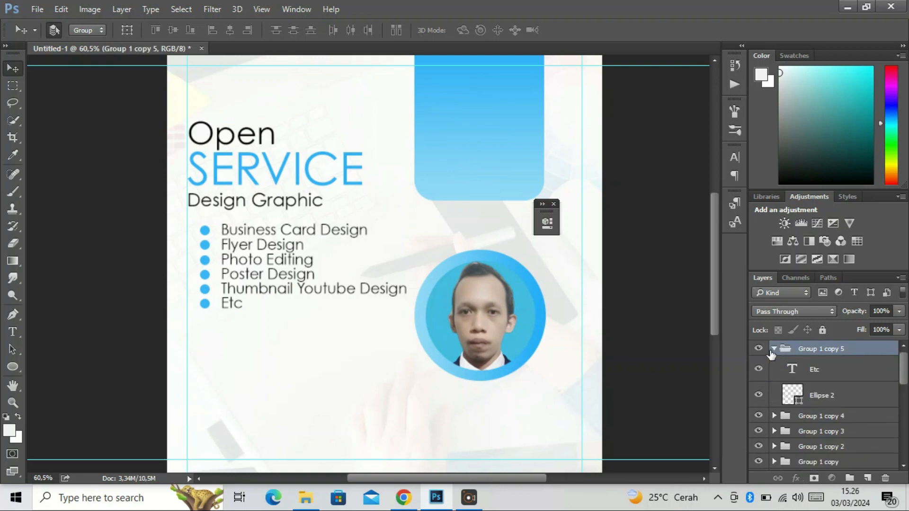
pyautogui.click(774, 351)
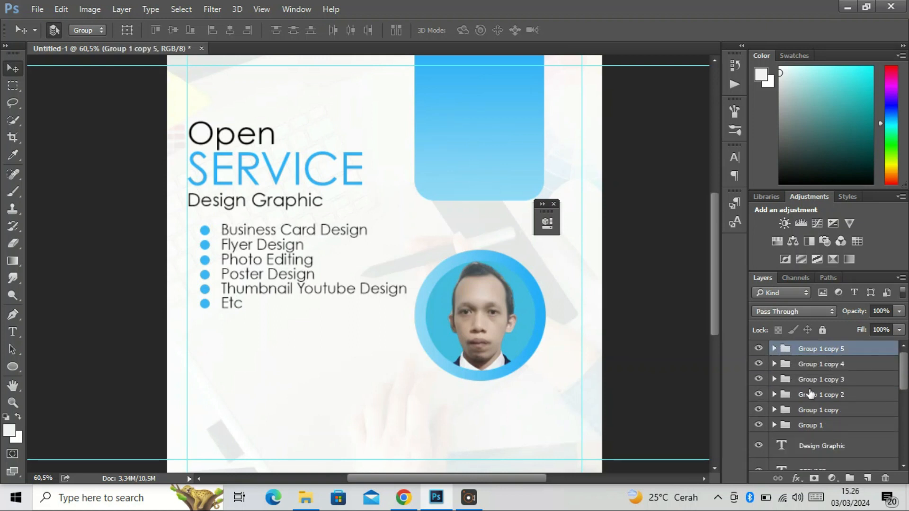
pyautogui.keyDown('shift'); pyautogui.click(816, 425); pyautogui.keyUp('shift')
pyautogui.hotkey('ctrl', 'g')
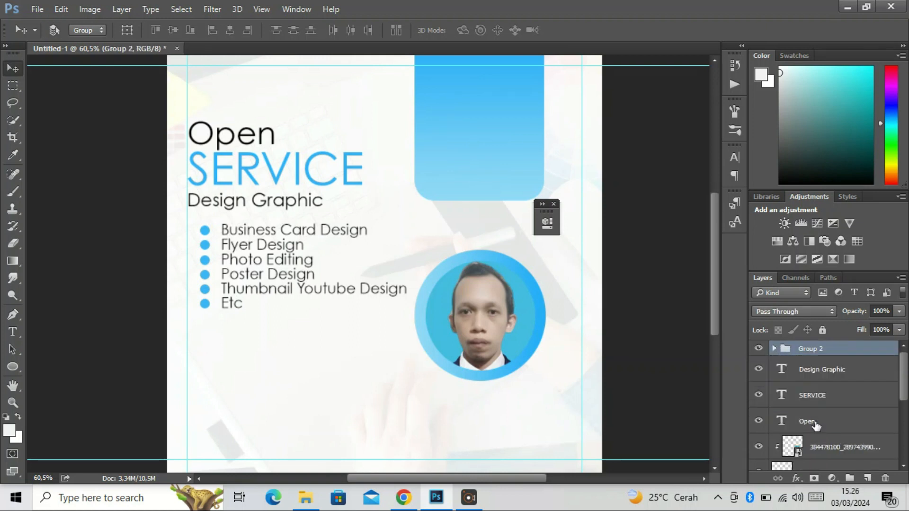
# Scale the grouped bullet list to about 97.6% and align its left edge with the left guide below the heading
pyautogui.hotkey('ctrl', 't')
pyautogui.moveTo(405, 307); pyautogui.dragTo(417, 313)
pyautogui.moveTo(347, 299); pyautogui.dragTo(325, 294)
pyautogui.moveTo(403, 315); pyautogui.dragTo(386, 307)
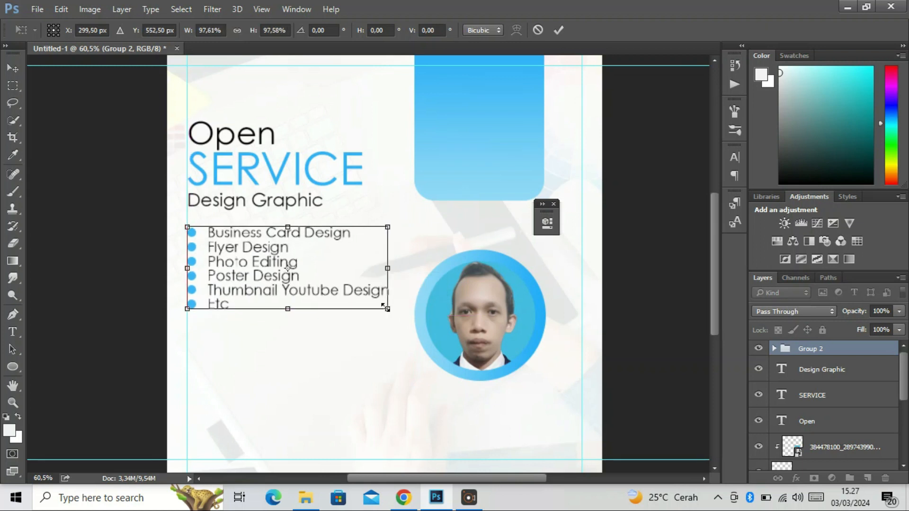
pyautogui.press('Return')
pyautogui.scroll(-3, 261, 303)
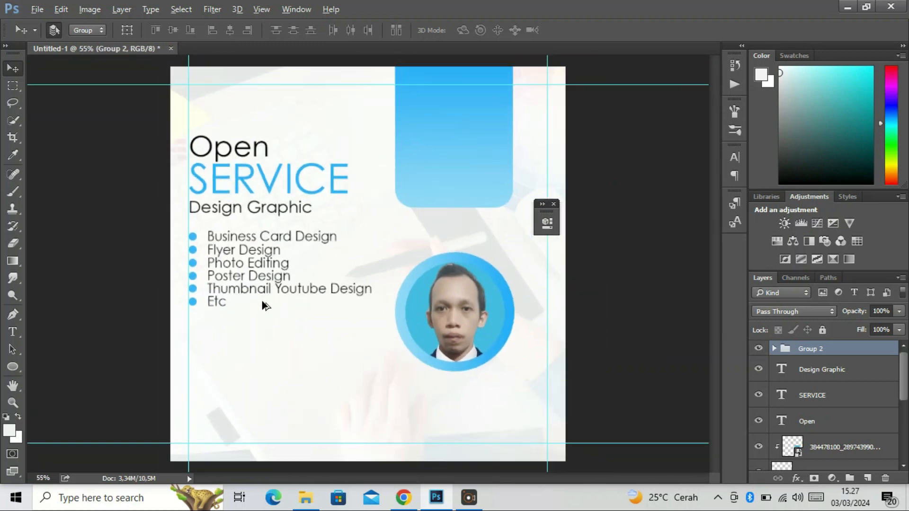
# Draw a rounded rectangle about 279 × 57 px with a 50 px radius setting beneath the bullet list
pyautogui.click(13, 367)
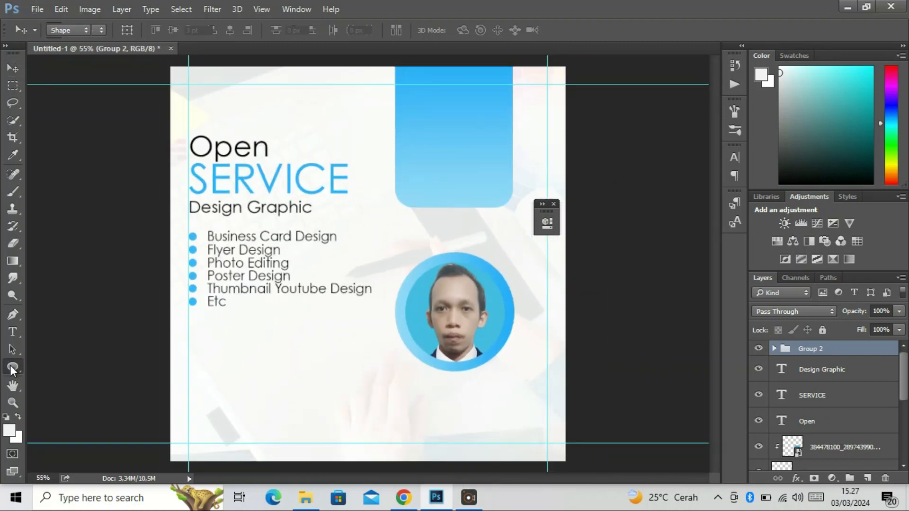
pyautogui.rightClick(9, 365)
pyautogui.click(37, 367)
pyautogui.rightClick(23, 366)
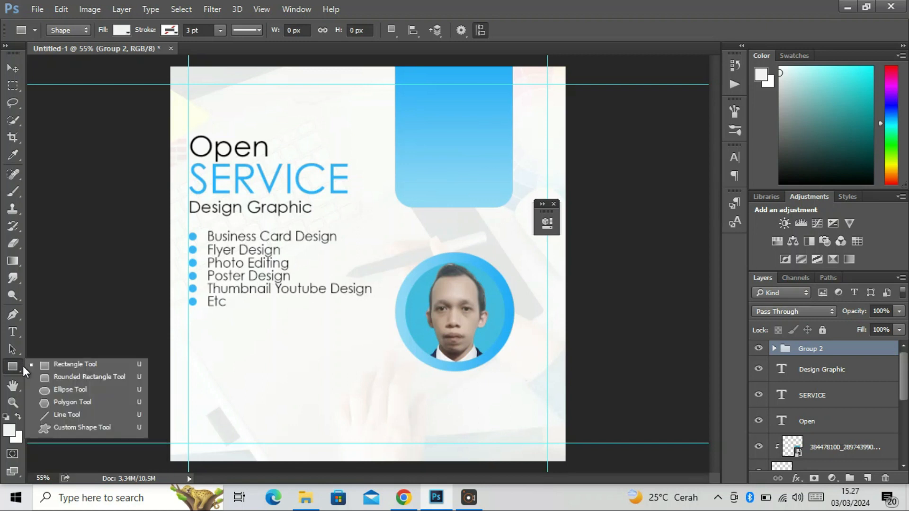
pyautogui.click(45, 378)
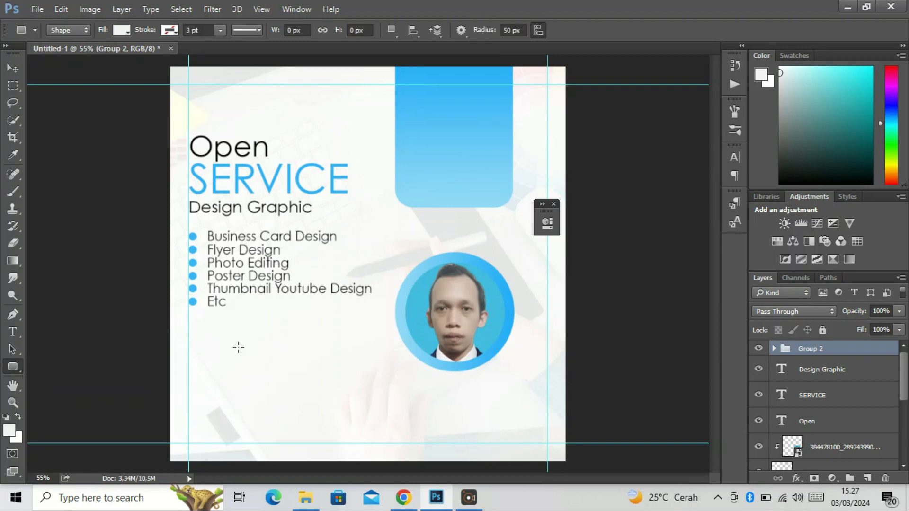
pyautogui.moveTo(273, 321); pyautogui.dragTo(372, 341)
# Give the new rounded rectangle a linear gradient fill and set its starting color stop to 18aef7
pyautogui.click(359, 296)
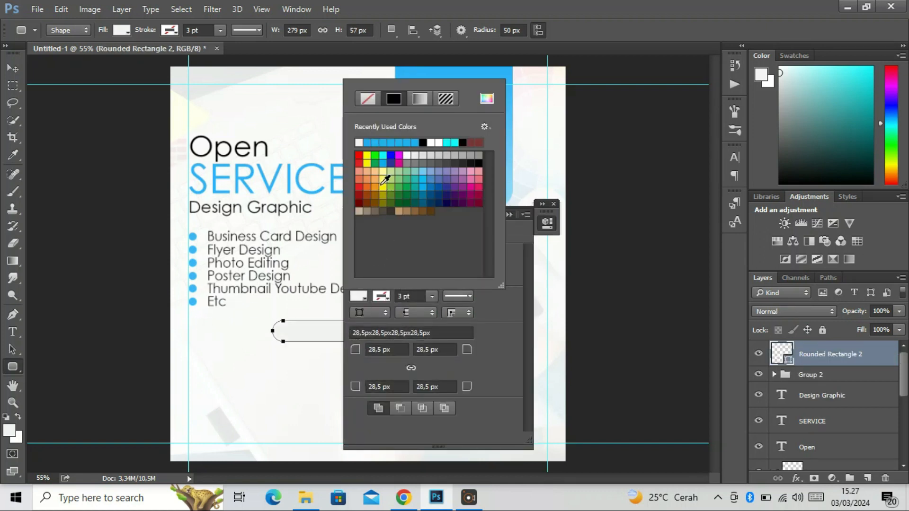
pyautogui.click(419, 99)
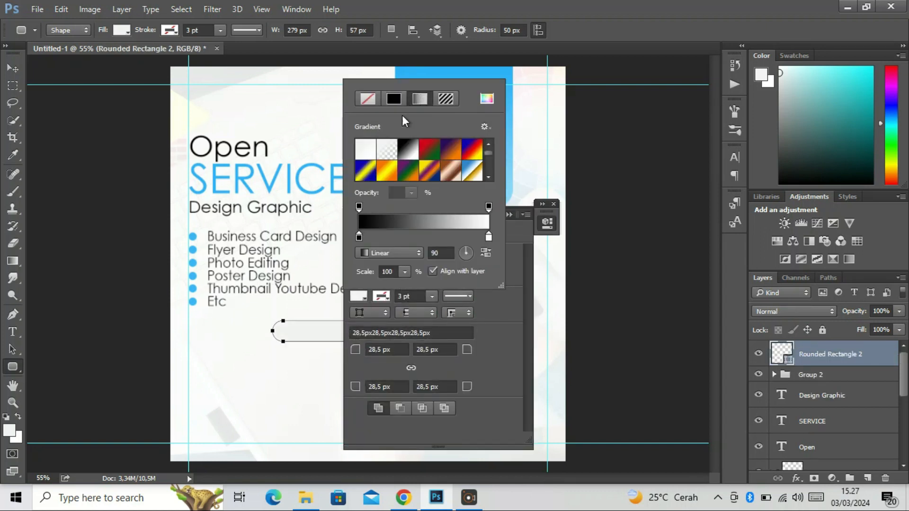
pyautogui.click(360, 237)
pyautogui.doubleClick(359, 237)
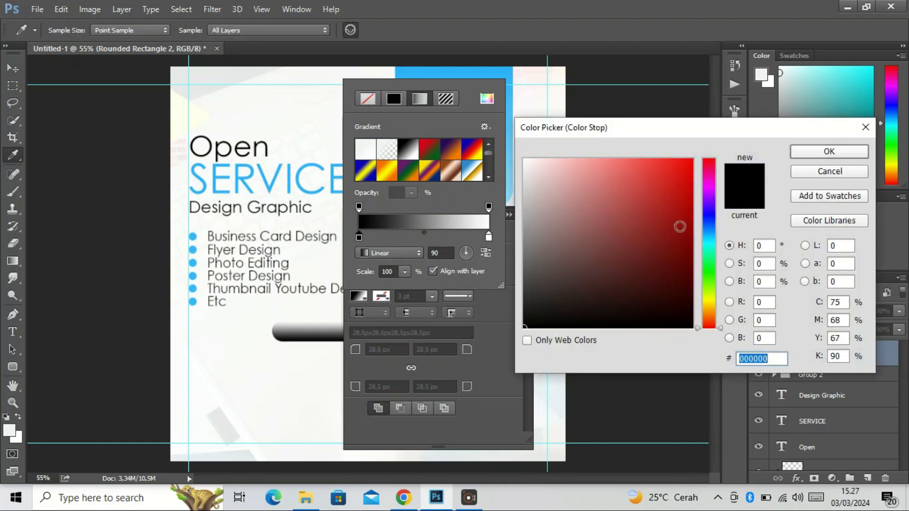
pyautogui.write('18')
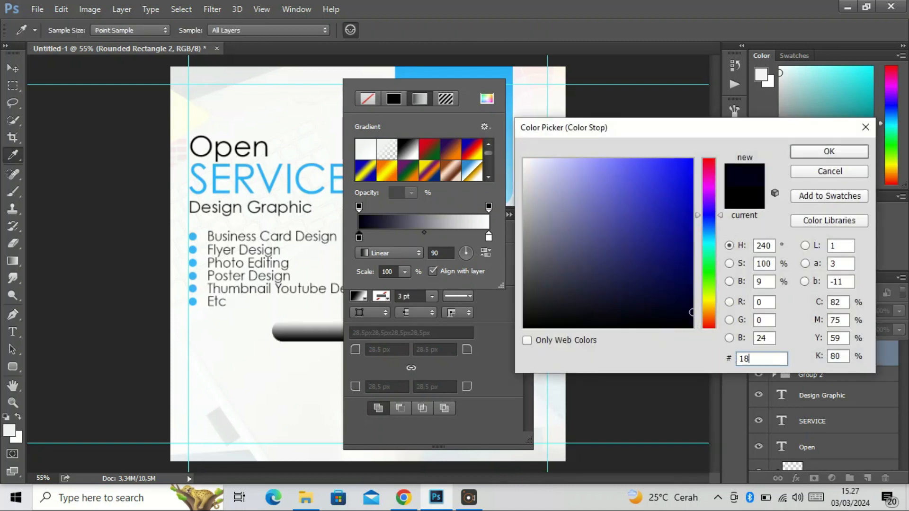
pyautogui.write('ae')
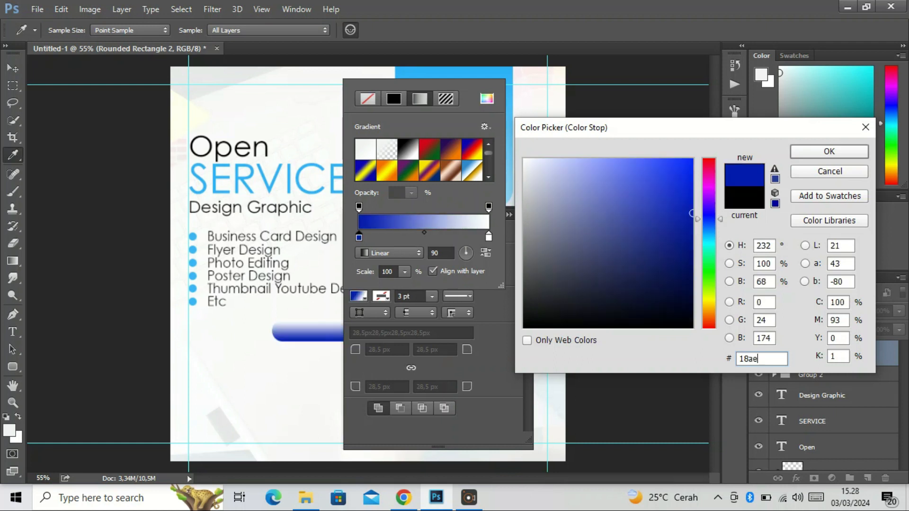
pyautogui.write('f7')
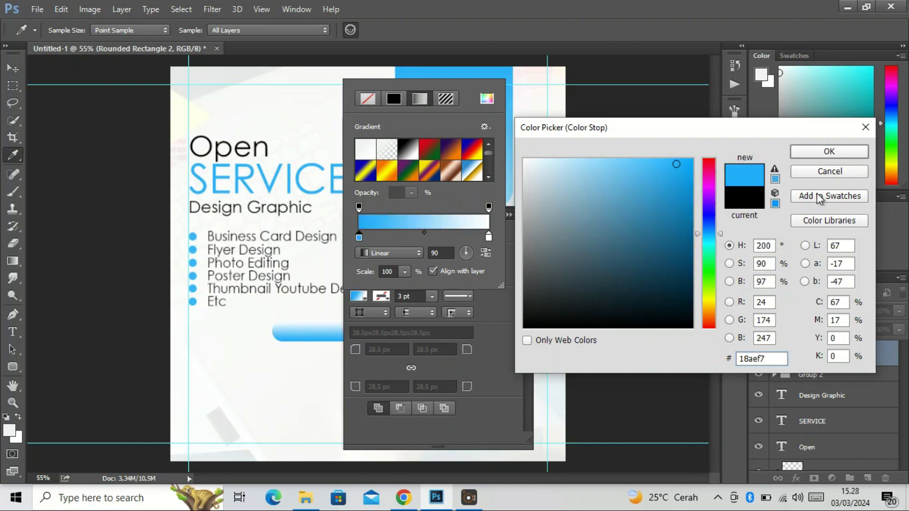
pyautogui.click(813, 156)
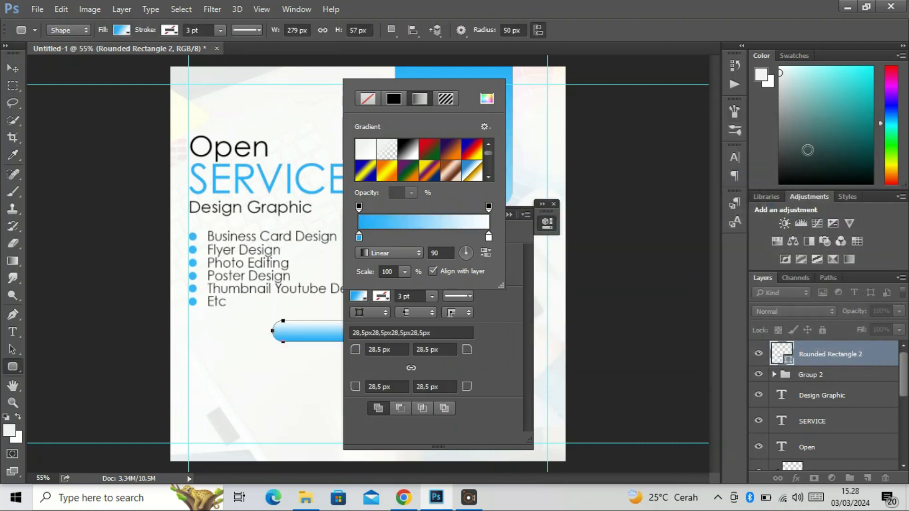
# Set the ending color stop of the rounded rectangle's gradient to 8edbf7
pyautogui.doubleClick(488, 237)
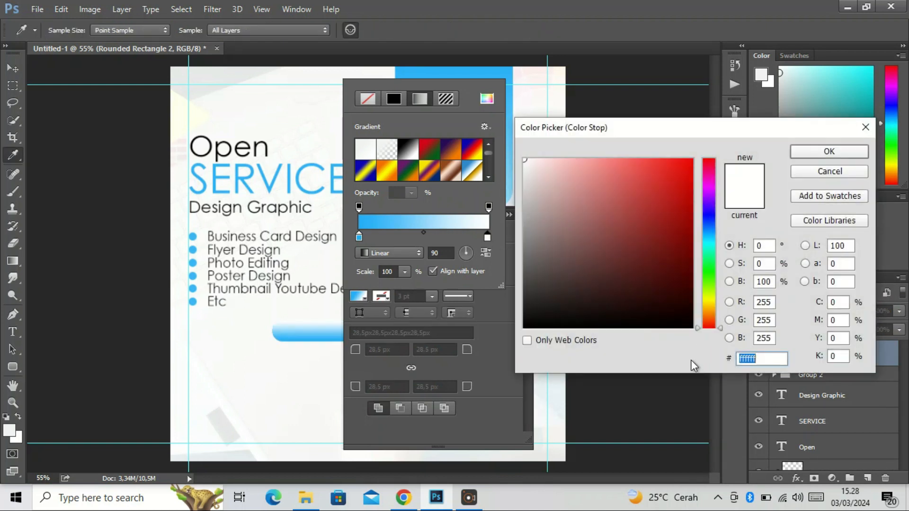
pyautogui.write('8edb')
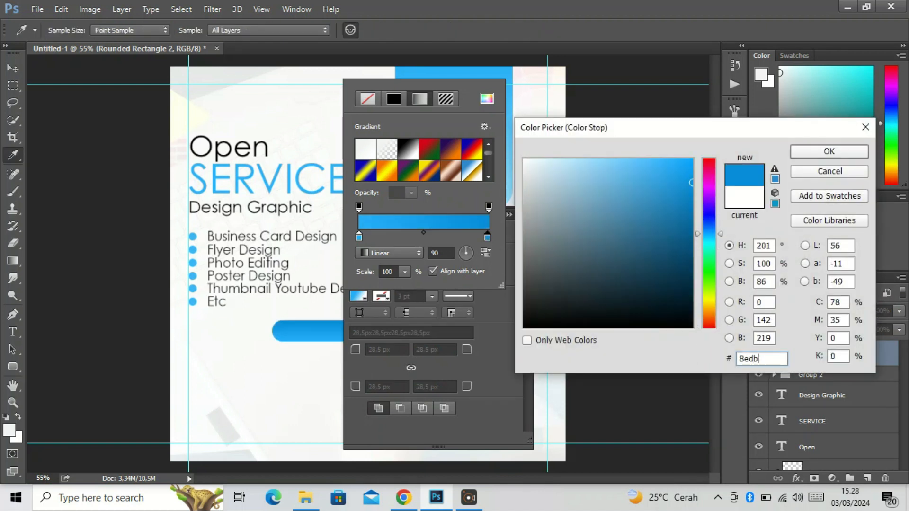
pyautogui.write('f7')
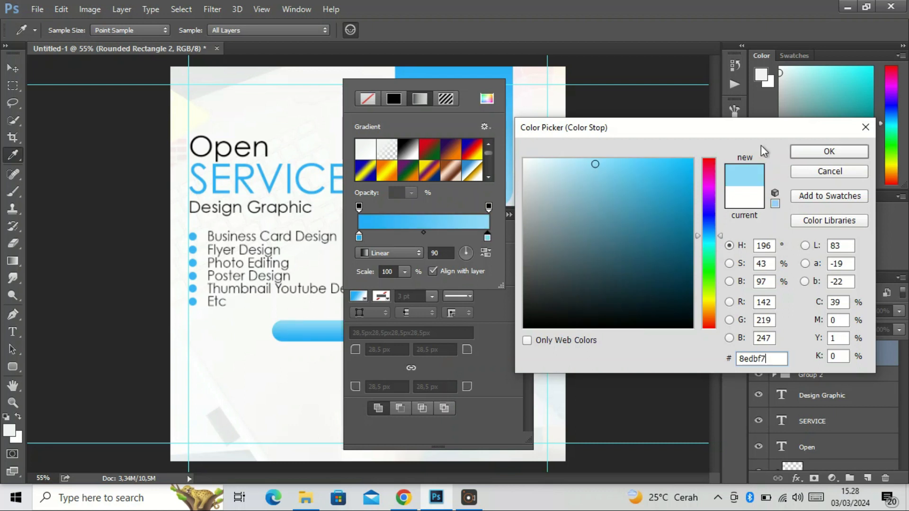
pyautogui.click(806, 155)
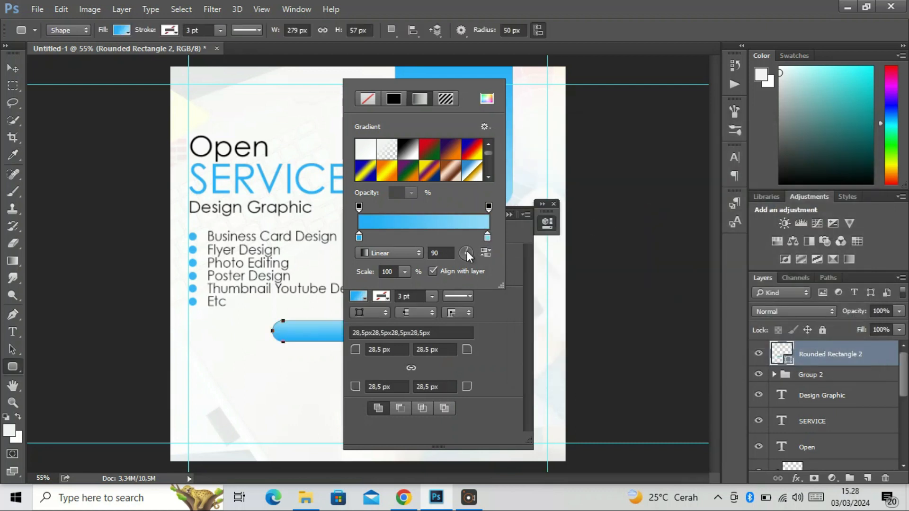
# Rotate the gradient to run horizontally from light blue at left to deeper blue at right, and close the shape's properties
pyautogui.moveTo(464, 252); pyautogui.dragTo(462, 255)
pyautogui.click(509, 259)
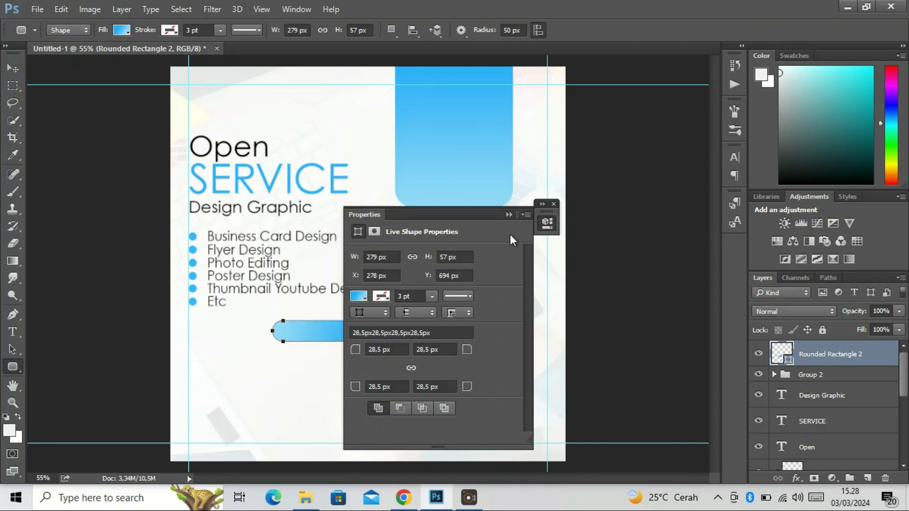
pyautogui.click(508, 215)
pyautogui.click(554, 204)
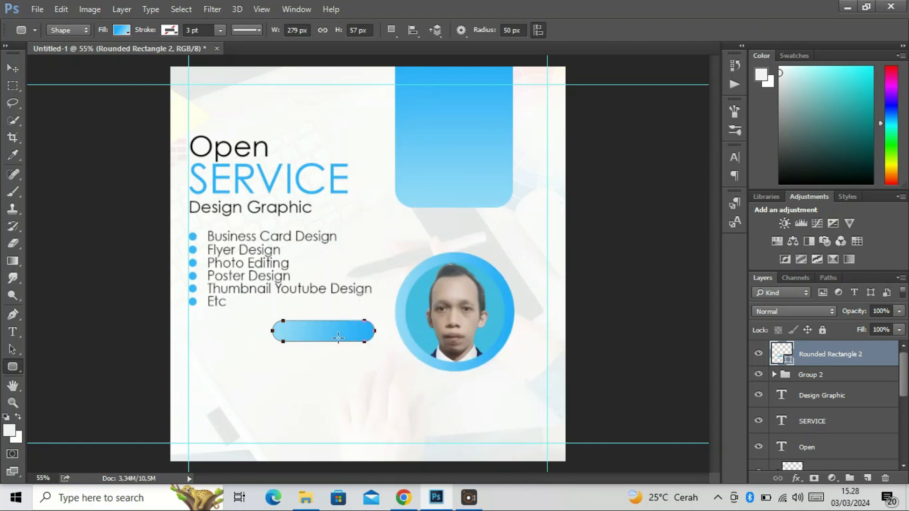
# Enlarge the rounded rectangle to about 108.6% width and 121% height and position it just below the bullet list
pyautogui.hotkey('ctrl', 't')
pyautogui.moveTo(338, 340); pyautogui.dragTo(367, 350)
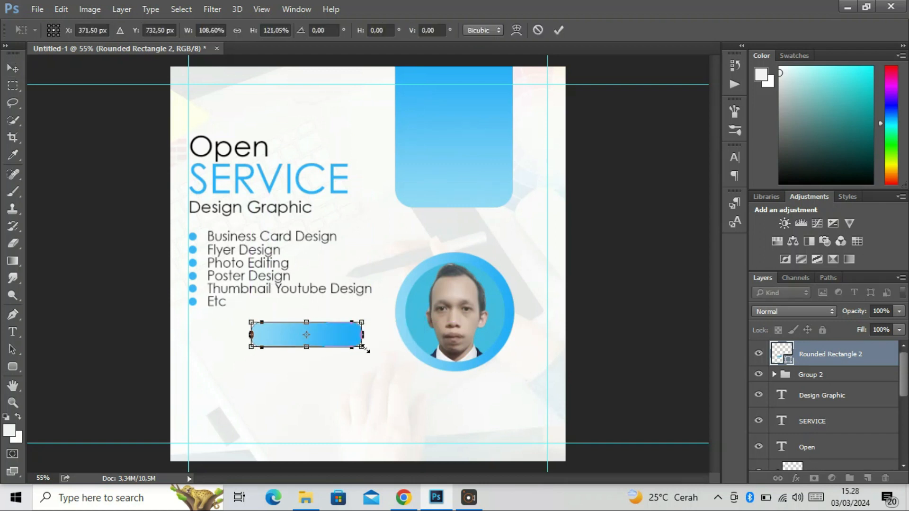
pyautogui.press('Return')
pyautogui.moveTo(324, 326); pyautogui.dragTo(318, 321)
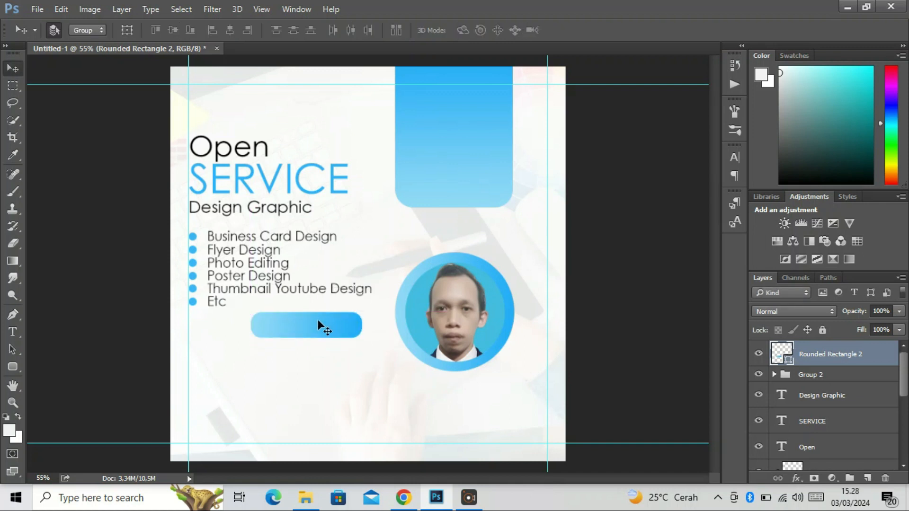
# Add the text "ORDER NOW" in 12 pt Century Gothic Regular below the rounded rectangle
pyautogui.click(14, 332)
pyautogui.click(201, 373)
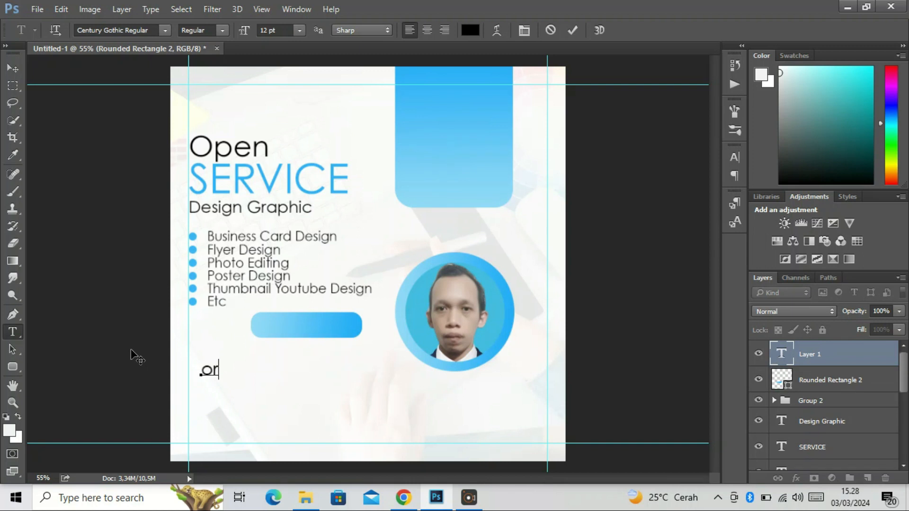
pyautogui.press('BackSpace')
pyautogui.press('BackSpace')
pyautogui.write('ORDER NOE')
pyautogui.press('BackSpace')
pyautogui.write('W')
# Place the ORDER NOW text on the blue rounded rectangle, scaled to about 77% and centered within it
pyautogui.click(12, 68)
pyautogui.moveTo(253, 372); pyautogui.dragTo(314, 335)
pyautogui.hotkey('ctrl', 't')
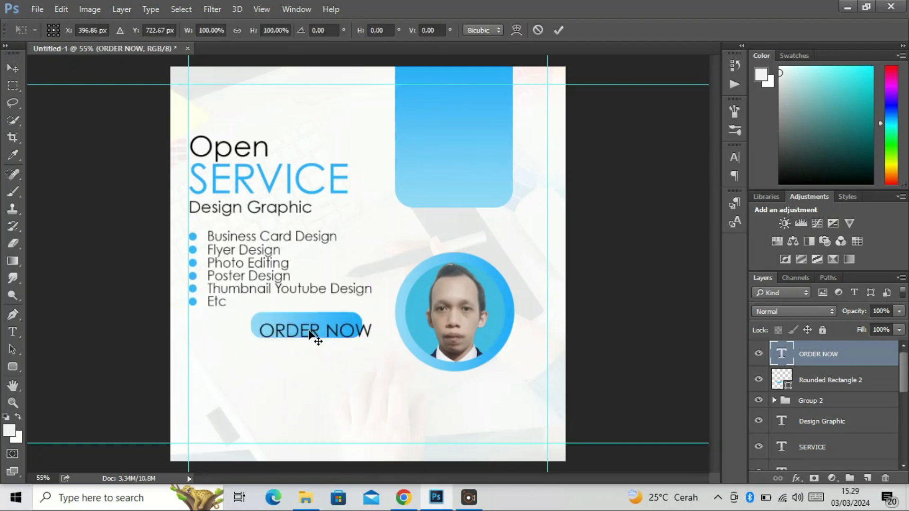
pyautogui.moveTo(259, 315)
pyautogui.mouseDown()
pyautogui.moveTo(300, 335)
pyautogui.moveTo(271, 324)
pyautogui.mouseUp()
pyautogui.moveTo(273, 326); pyautogui.dragTo(288, 323)
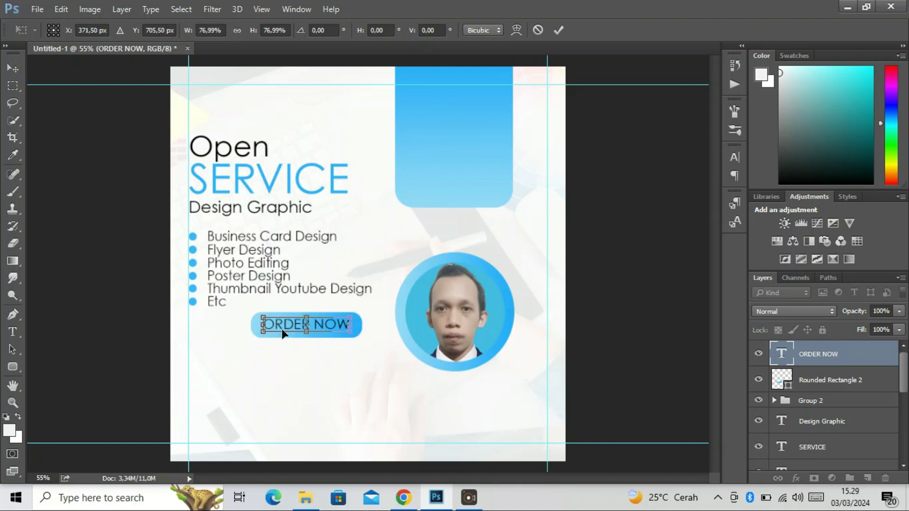
pyautogui.press('Return')
pyautogui.scroll(-2, 257, 319)
pyautogui.scroll(2, 259, 312)
pyautogui.click(25, 464)
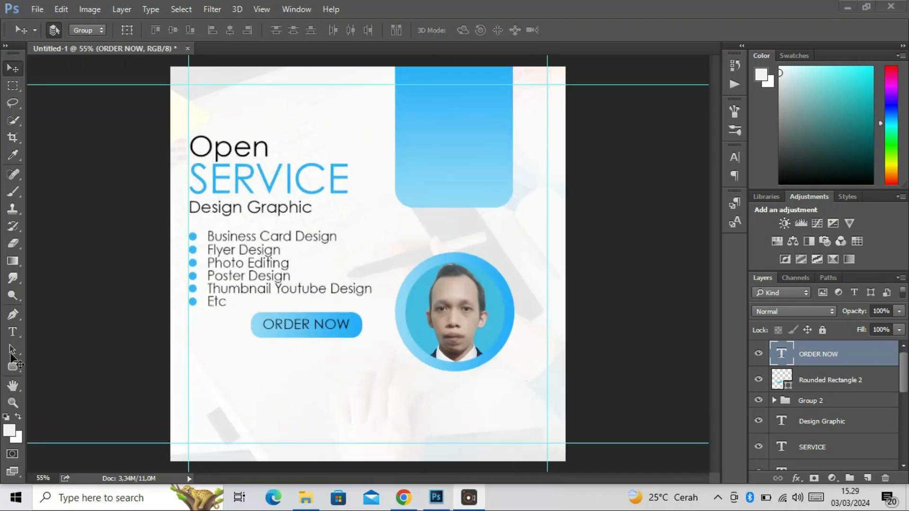
pyautogui.click(92, 358)
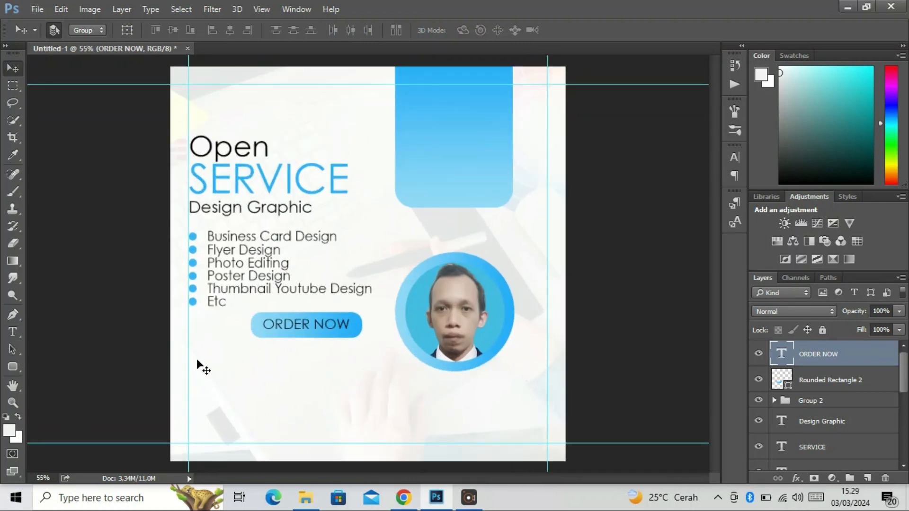
# Add the text "About Us" below the ORDER NOW button and make the word "About" bold
pyautogui.click(13, 331)
pyautogui.click(199, 361)
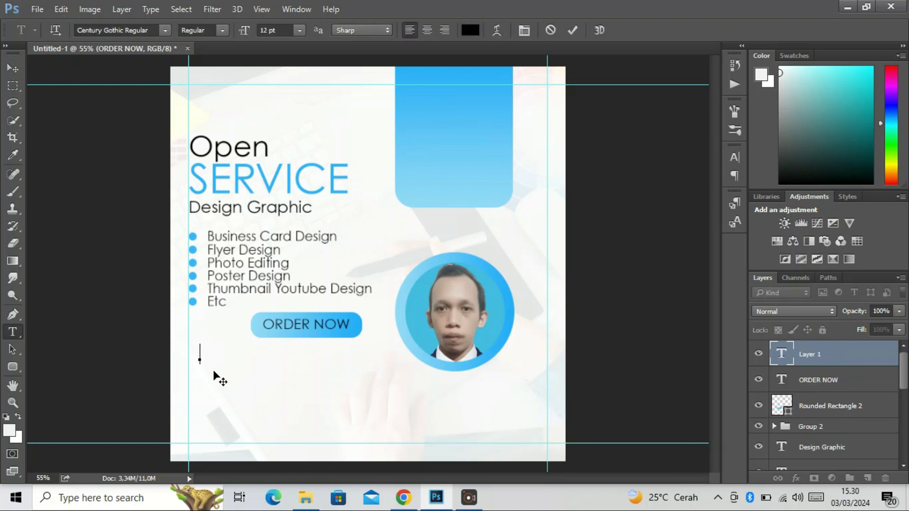
pyautogui.write('About Us')
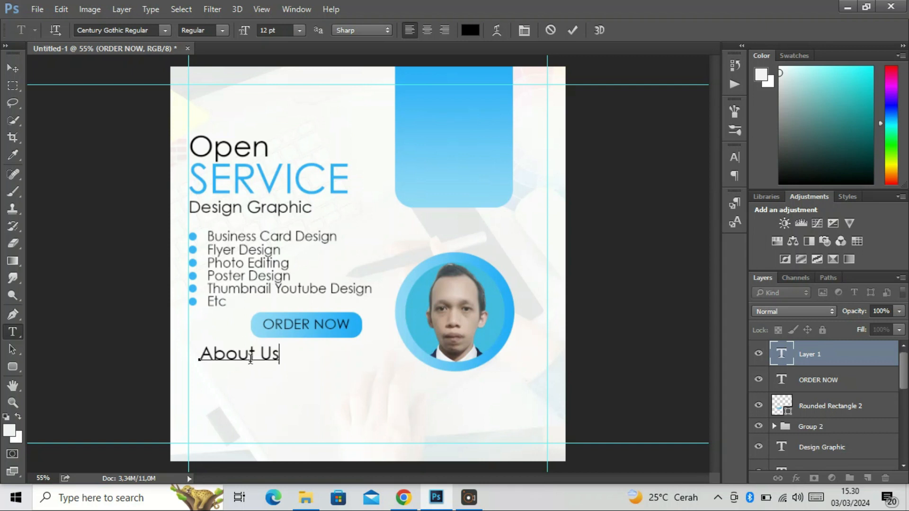
pyautogui.moveTo(259, 353); pyautogui.dragTo(195, 359)
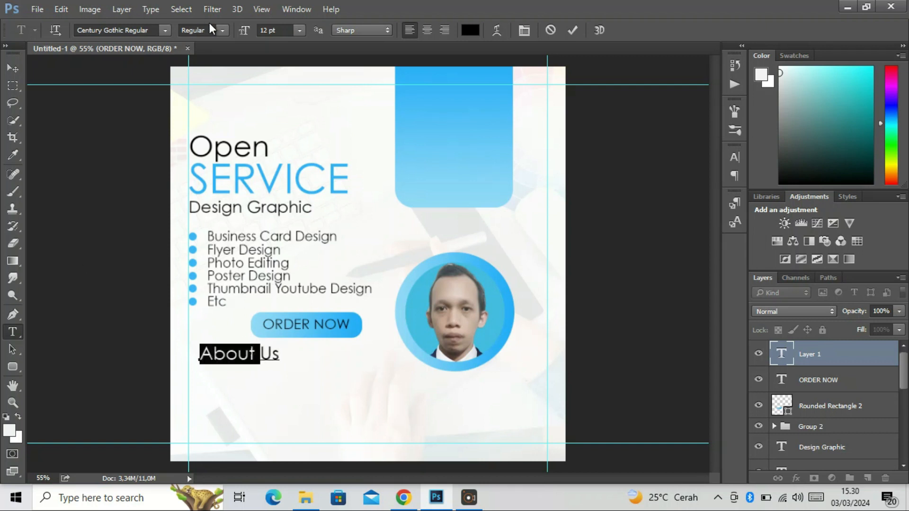
pyautogui.click(222, 30)
pyautogui.click(211, 65)
pyautogui.click(13, 69)
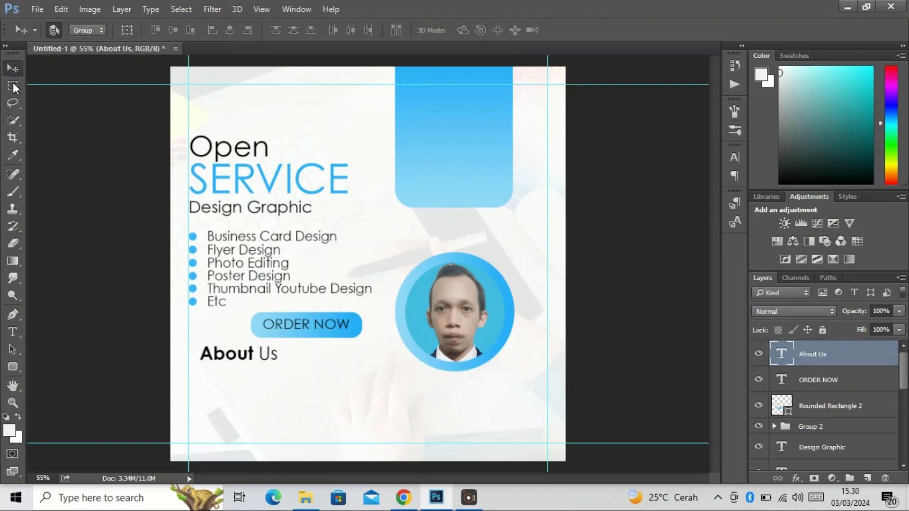
# Scale the About Us text to about 79% and align its left edge with the left guide below the button
pyautogui.moveTo(234, 360); pyautogui.dragTo(254, 368)
pyautogui.hotkey('ctrl', 't')
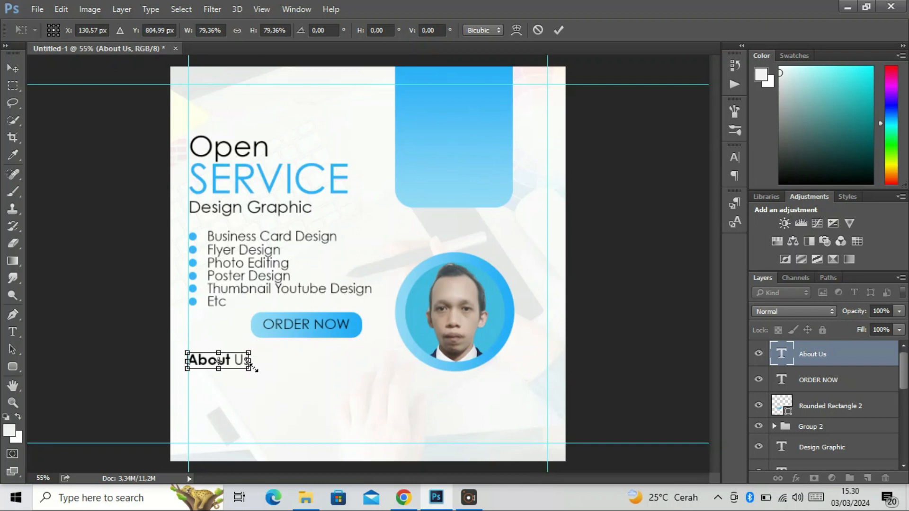
pyautogui.press('Return')
pyautogui.scroll(-1, 258, 373)
pyautogui.scroll(2, 258, 357)
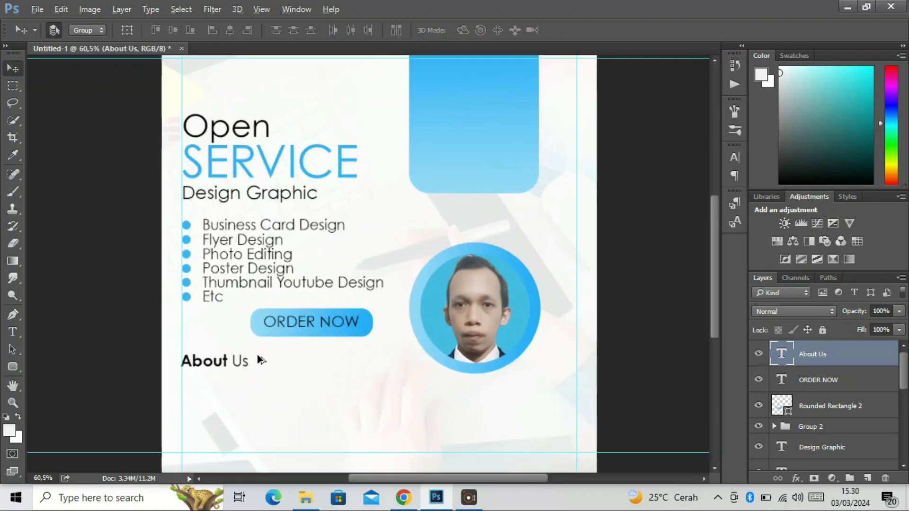
pyautogui.scroll(-1, 251, 353)
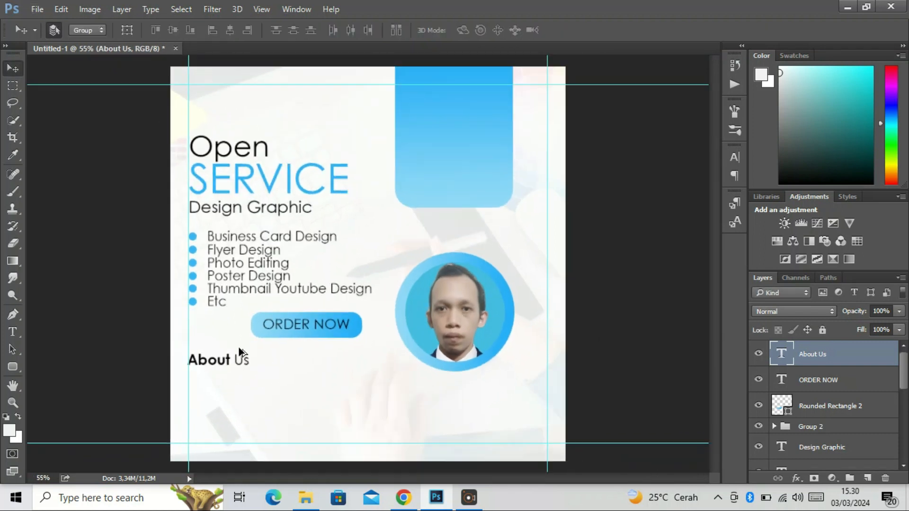
# Add a Lorem Ipsum paragraph text box below the About Us heading and set its size to 6 pt
pyautogui.click(13, 332)
pyautogui.moveTo(229, 379); pyautogui.dragTo(350, 409)
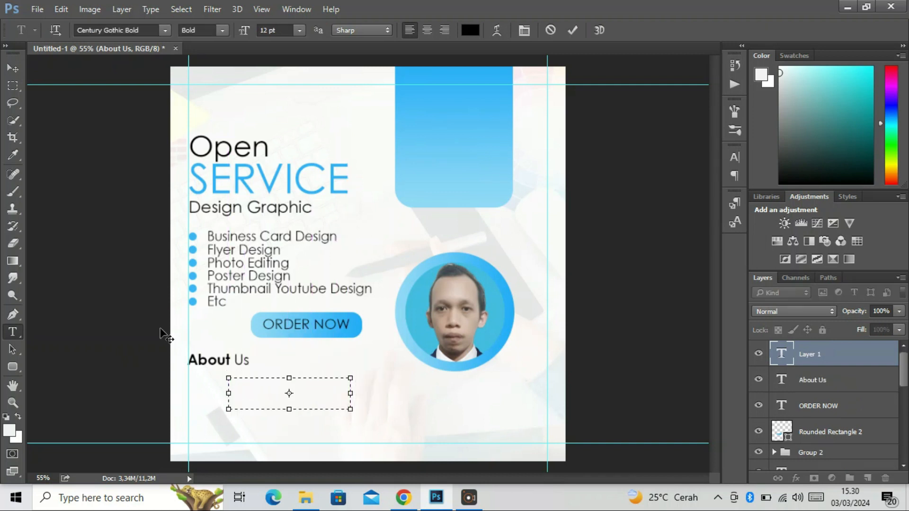
pyautogui.click(124, 13)
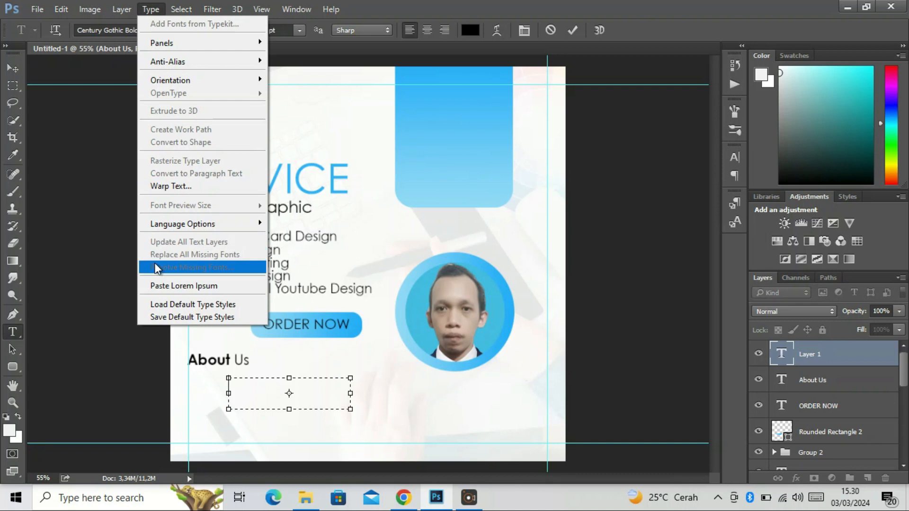
pyautogui.click(161, 285)
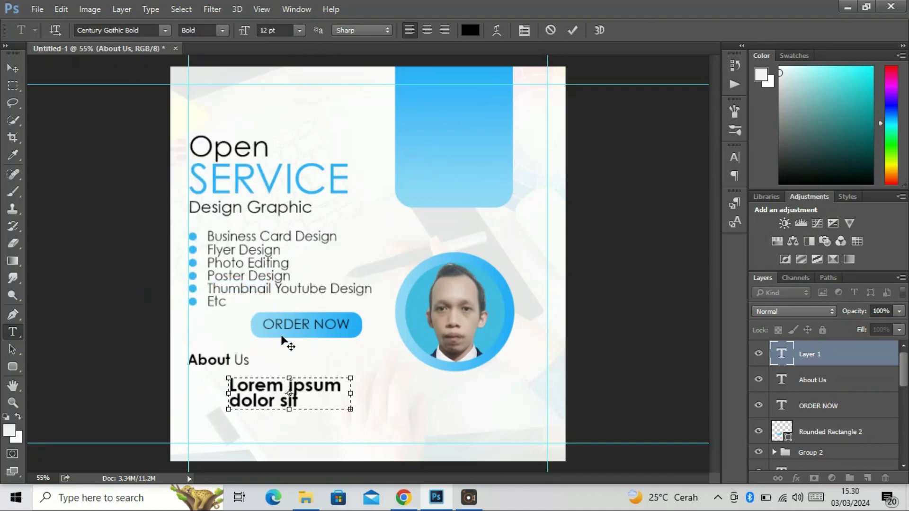
pyautogui.hotkey('ctrl', 'a')
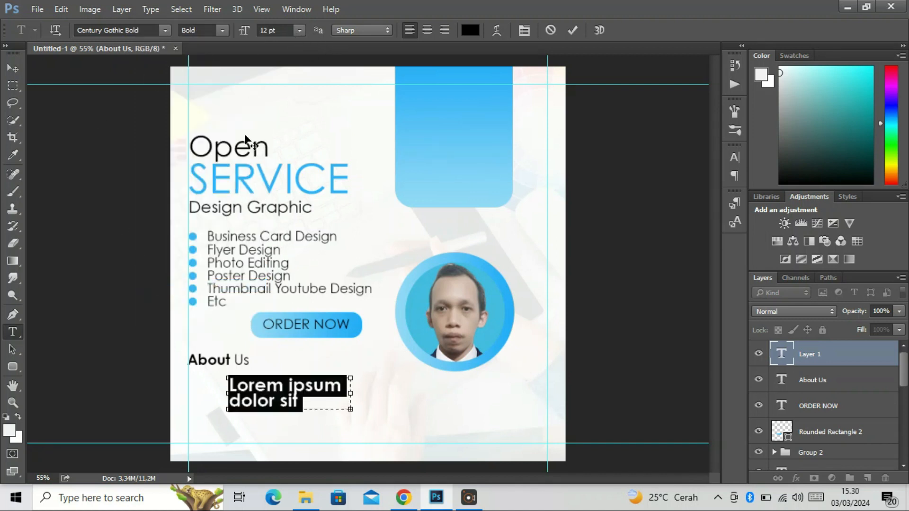
pyautogui.click(299, 30)
pyautogui.click(275, 65)
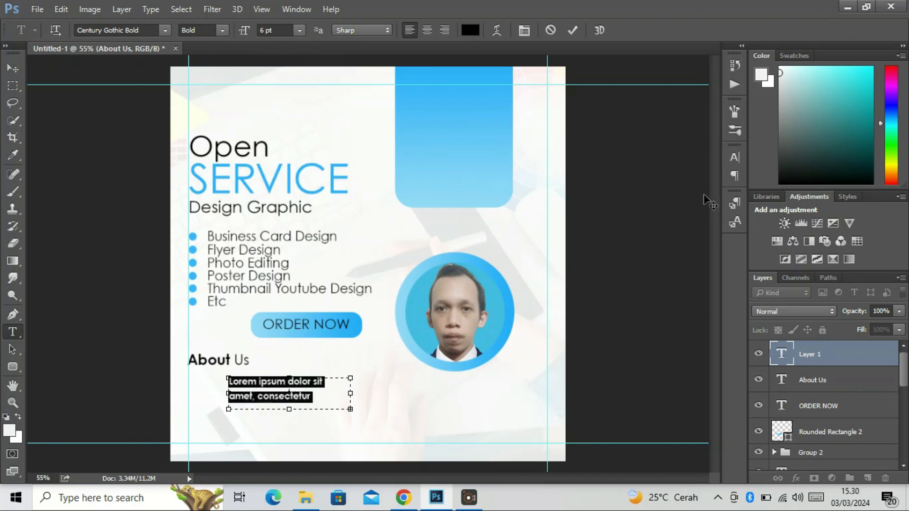
# Set the Lorem Ipsum paragraph's leading to 4.92 pt and move it slightly up toward the About Us heading
pyautogui.click(734, 157)
pyautogui.moveTo(659, 185); pyautogui.dragTo(656, 185)
pyautogui.click(53, 99)
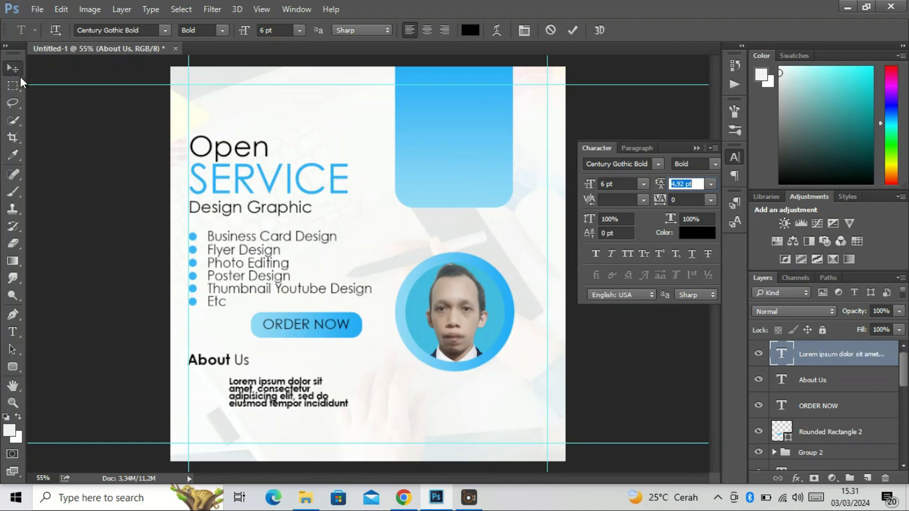
pyautogui.click(13, 68)
pyautogui.moveTo(273, 395); pyautogui.dragTo(271, 390)
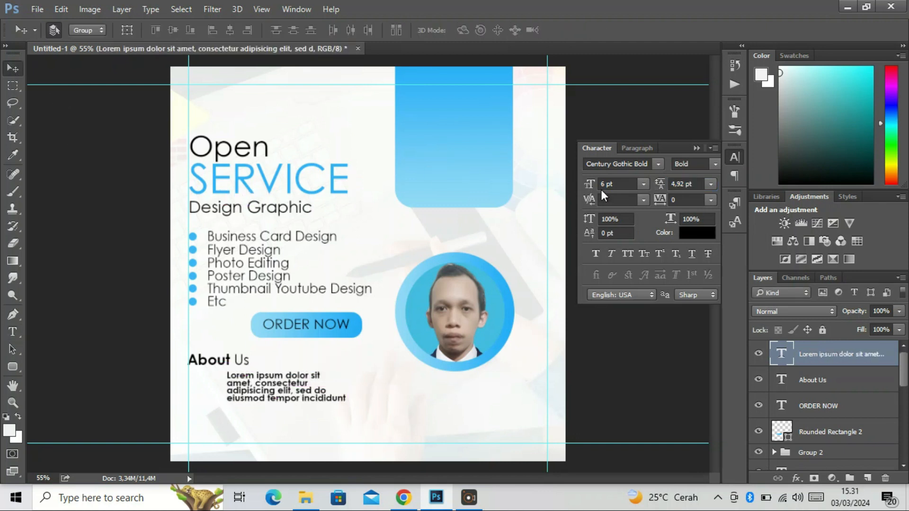
# Change the Lorem Ipsum paragraph to Century Gothic Regular and align its left edge with the service list text
pyautogui.doubleClick(781, 354)
pyautogui.click(714, 163)
pyautogui.click(687, 176)
pyautogui.click(12, 68)
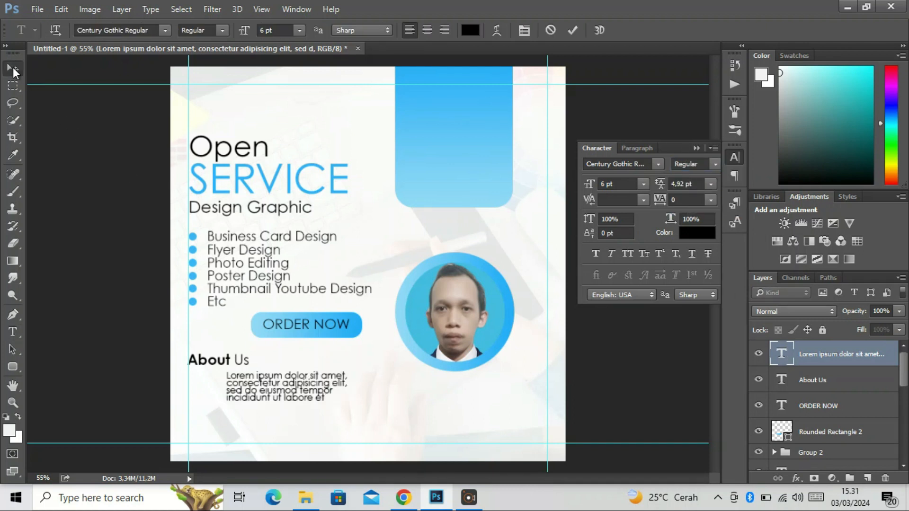
pyautogui.moveTo(286, 391); pyautogui.dragTo(266, 389)
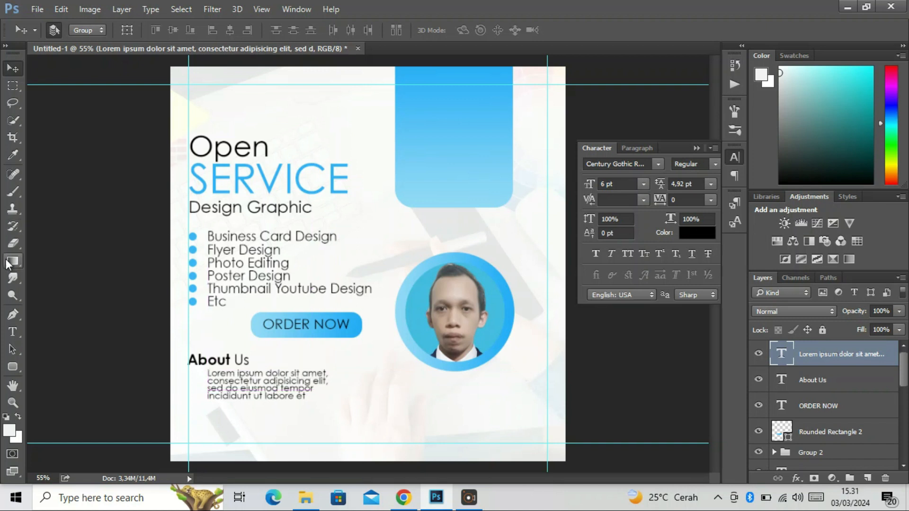
# Draw a vertical line 5 px wide and about 75 px high beside the Lorem Ipsum paragraph and fill it blue
pyautogui.rightClick(17, 366)
pyautogui.click(56, 411)
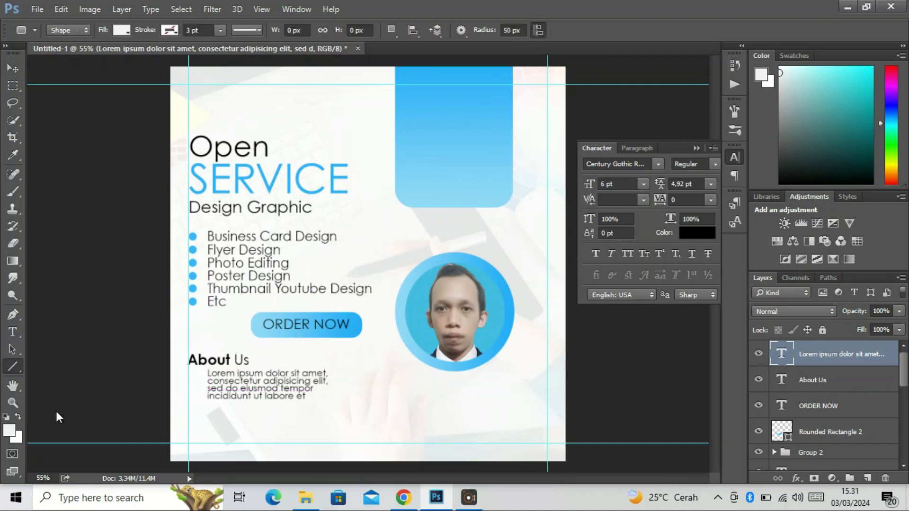
pyautogui.moveTo(198, 374); pyautogui.dragTo(200, 403)
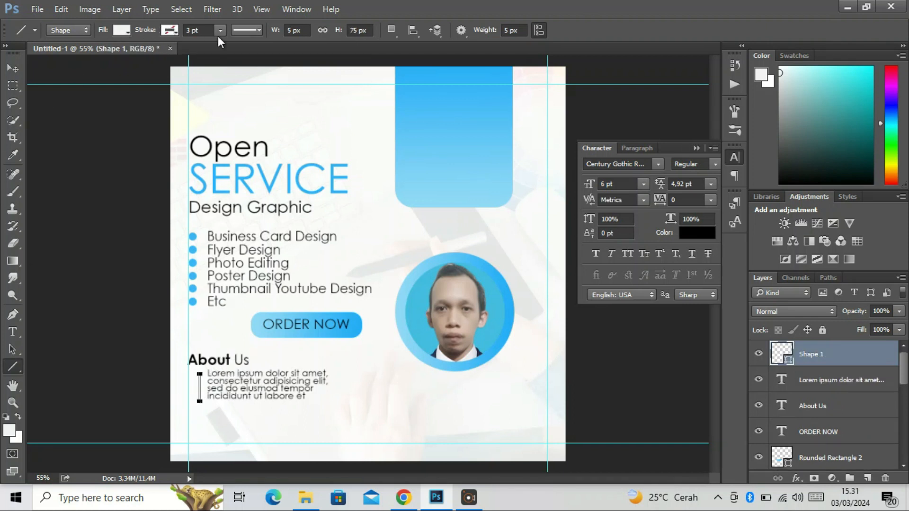
pyautogui.click(288, 31)
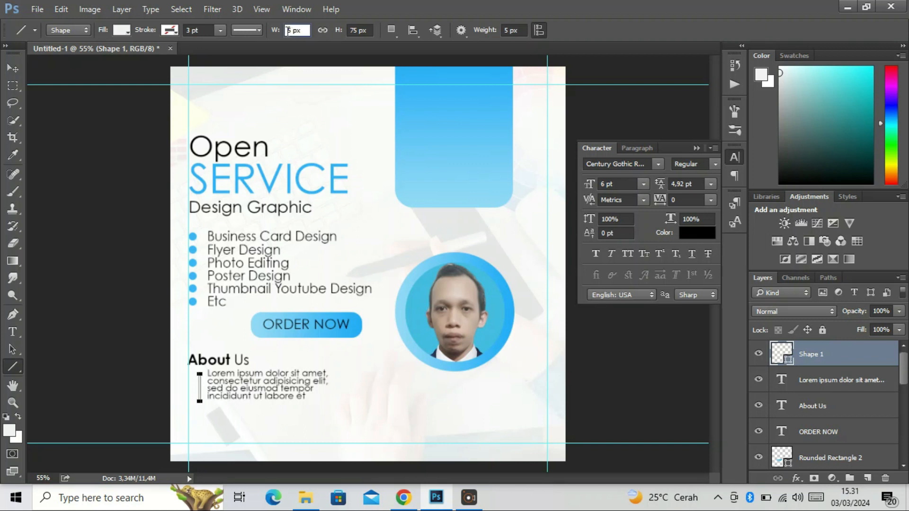
pyautogui.click(122, 30)
pyautogui.click(92, 100)
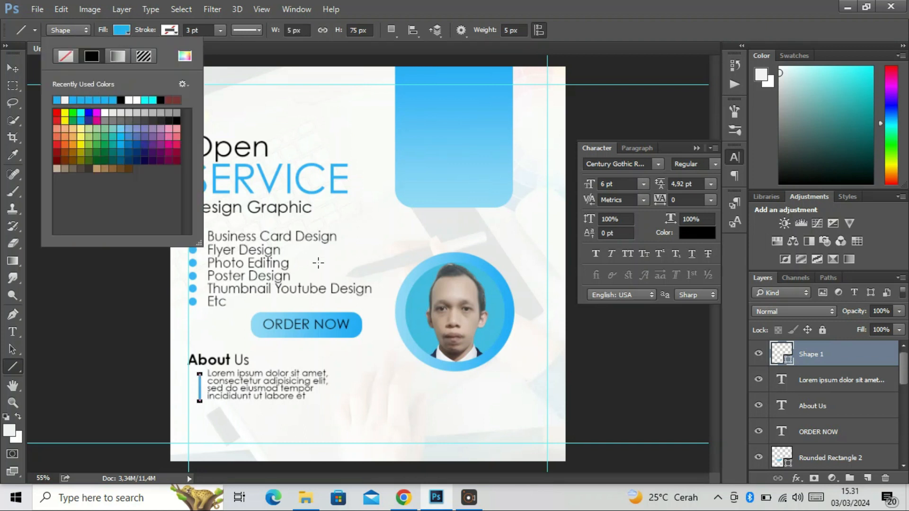
pyautogui.click(13, 68)
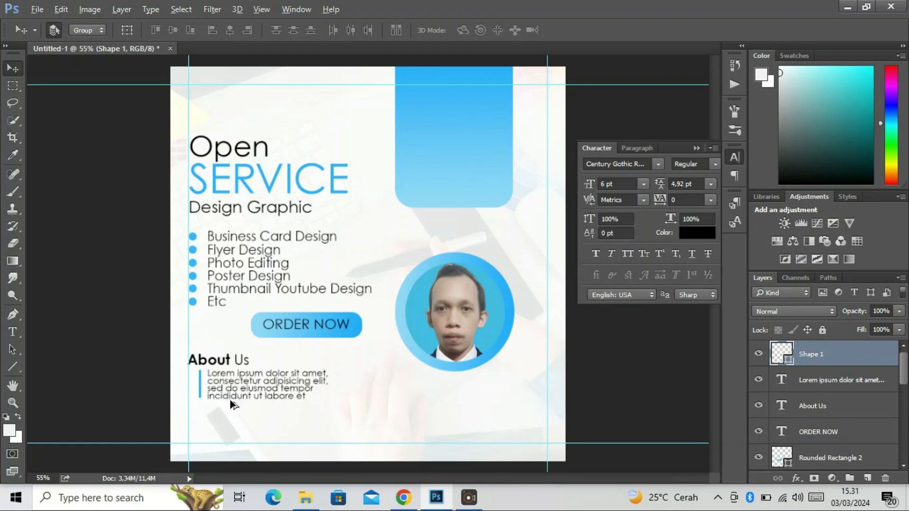
# Shorten the Lorem Ipsum paragraph to end at "tempor" and center it vertically beside the blue line
pyautogui.scroll(5, 226, 398)
pyautogui.scroll(-2, 238, 403)
pyautogui.moveTo(258, 397); pyautogui.dragTo(260, 385)
pyautogui.scroll(-2, 231, 388)
pyautogui.scroll(1, 231, 389)
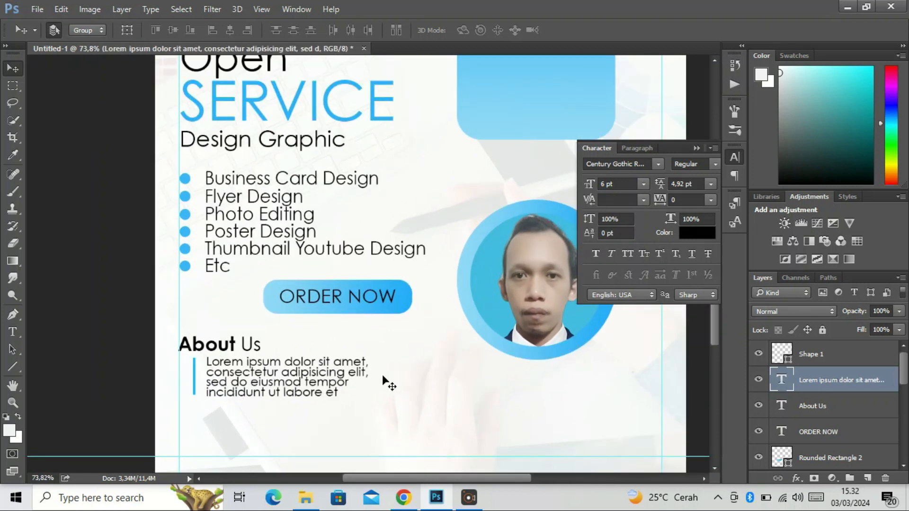
pyautogui.doubleClick(784, 383)
pyautogui.moveTo(290, 398); pyautogui.dragTo(258, 383)
pyautogui.click(14, 69)
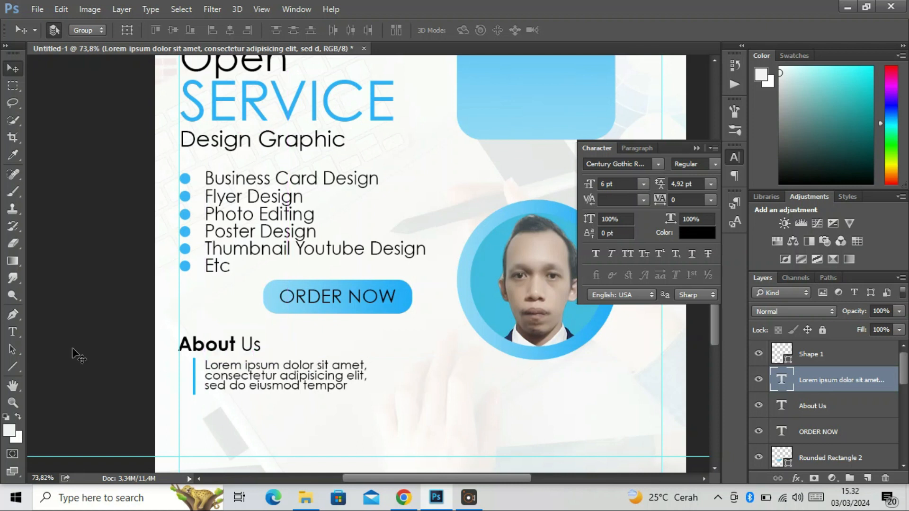
# Add the text "Contact" in Century Gothic Bold below the Lorem Ipsum paragraph
pyautogui.scroll(-3, 191, 357)
pyautogui.scroll(2, 195, 362)
pyautogui.moveTo(453, 355); pyautogui.dragTo(461, 295)
pyautogui.click(13, 332)
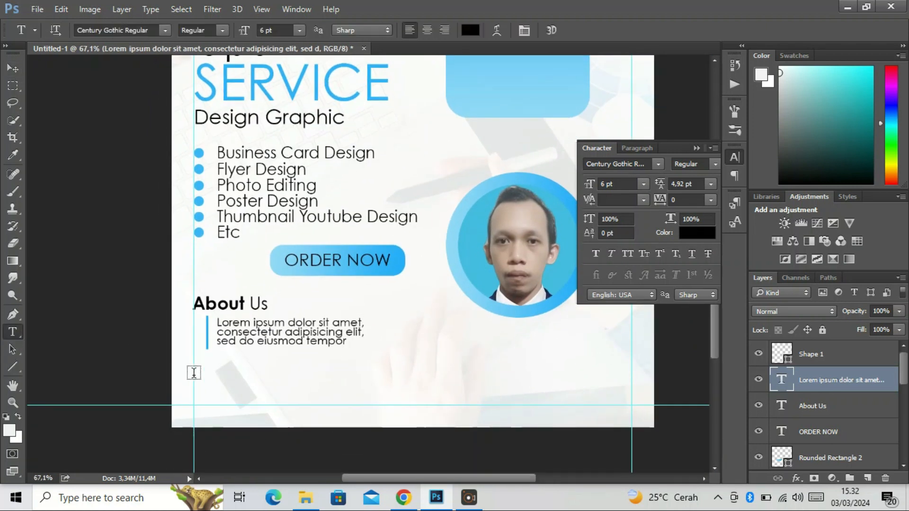
pyautogui.click(198, 367)
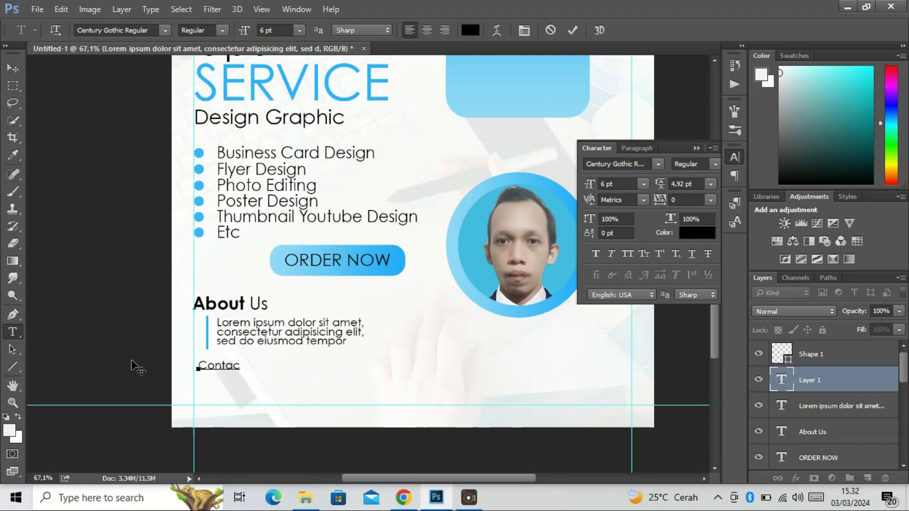
pyautogui.write('Contact')
pyautogui.hotkey('ctrl', 'a')
pyautogui.click(221, 34)
pyautogui.click(212, 63)
pyautogui.click(9, 72)
# Scale the Contact text to about 144% and align its left edge with the left guide
pyautogui.hotkey('ctrl', 't')
pyautogui.moveTo(244, 356)
pyautogui.mouseDown()
pyautogui.moveTo(254, 353)
pyautogui.moveTo(239, 370)
pyautogui.mouseUp()
pyautogui.press('Return')
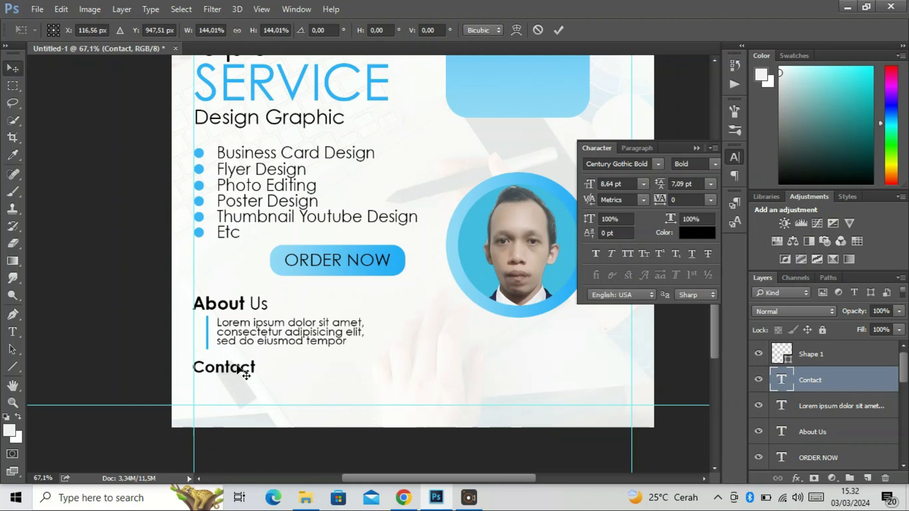
pyautogui.hotkey('ctrl', '0')
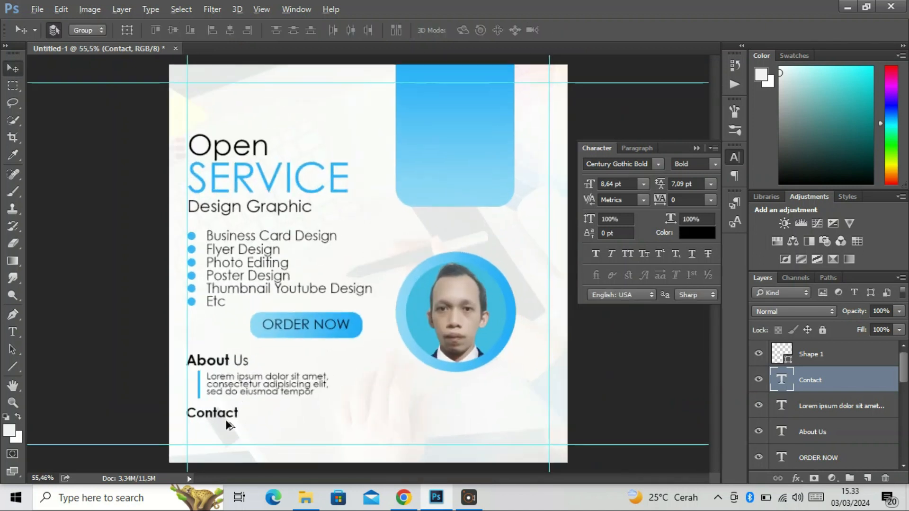
pyautogui.scroll(1, 226, 426)
pyautogui.moveTo(331, 406); pyautogui.dragTo(349, 327)
pyautogui.click(301, 340)
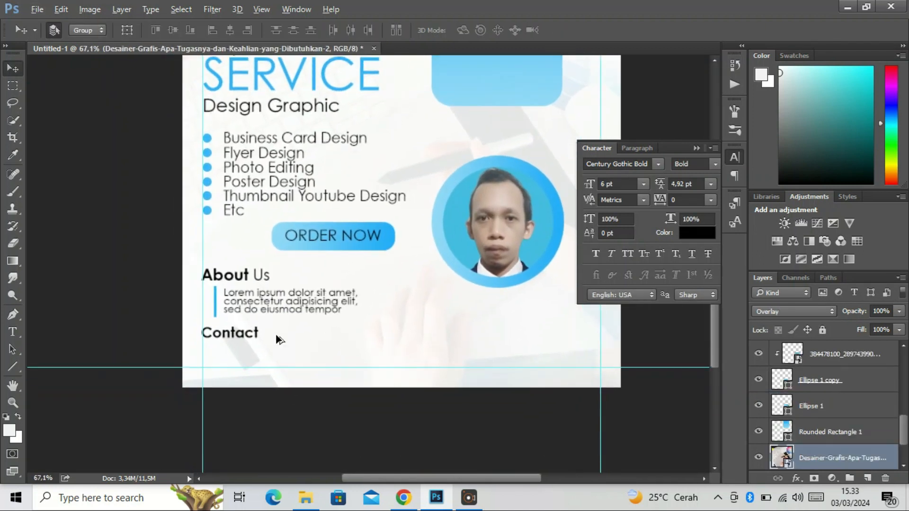
pyautogui.scroll(3, 279, 339)
pyautogui.hotkey('ctrl', 't')
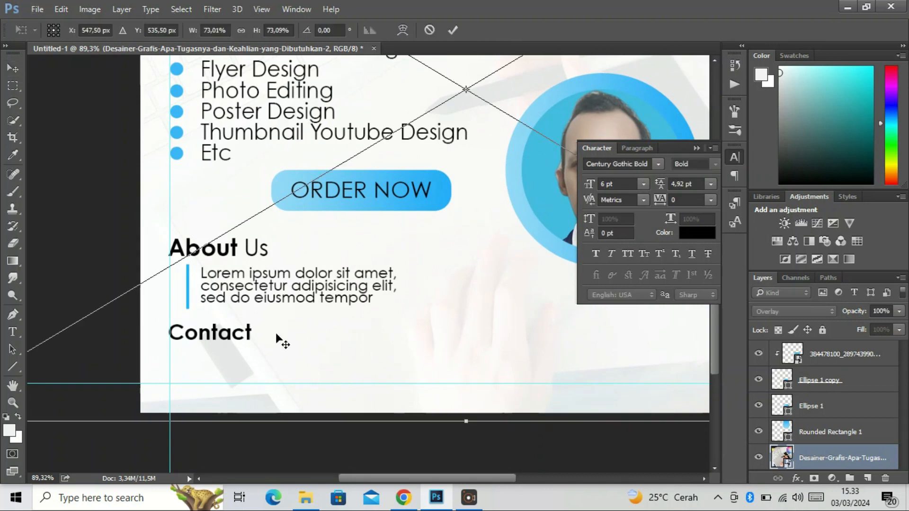
pyautogui.press('Return')
pyautogui.scroll(5, 893, 416)
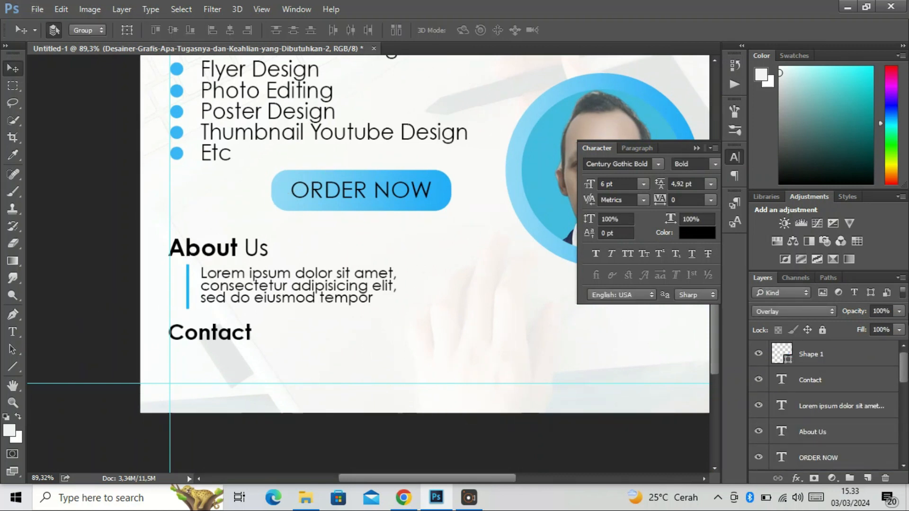
pyautogui.click(839, 354)
pyautogui.hotkey('ctrl', 't')
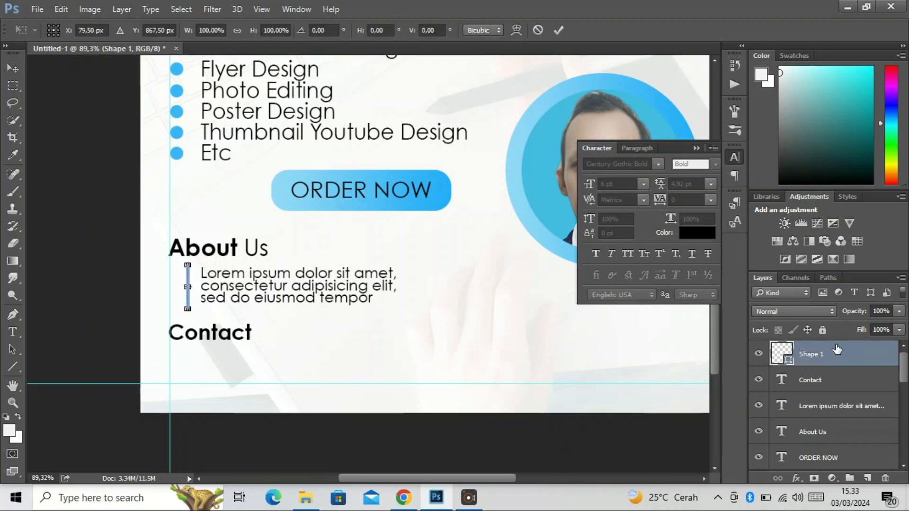
pyautogui.press('Return')
# Scale the Contact text down to about 8.13 pt and keep its left edge on the left guide
pyautogui.click(808, 379)
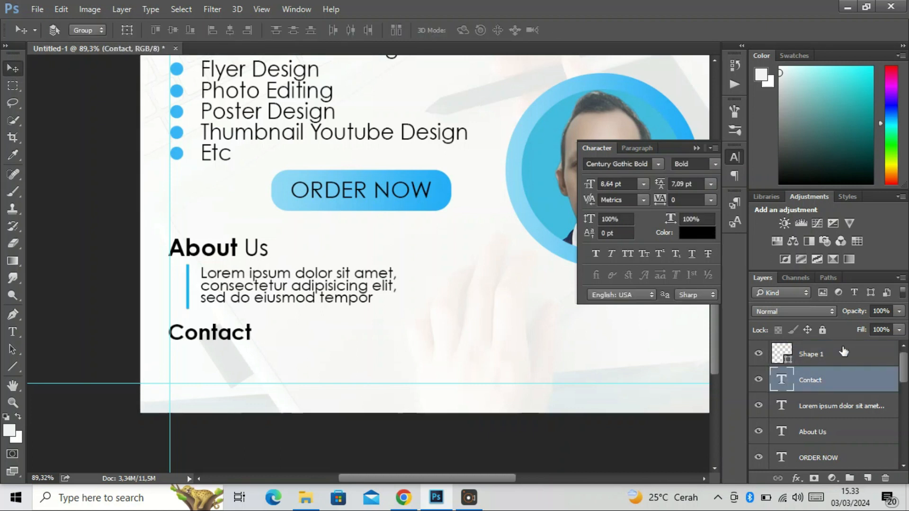
pyautogui.hotkey('ctrl', 't')
pyautogui.moveTo(166, 315); pyautogui.dragTo(203, 338)
pyautogui.press('Return')
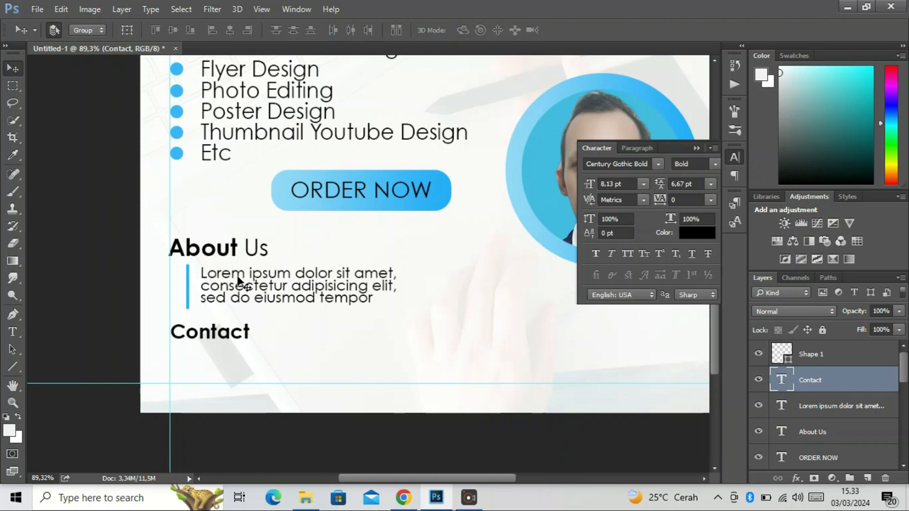
# Scale the About Us text to about 93.56% and align its left edge with the left guide
pyautogui.click(234, 260)
pyautogui.hotkey('ctrl', 't')
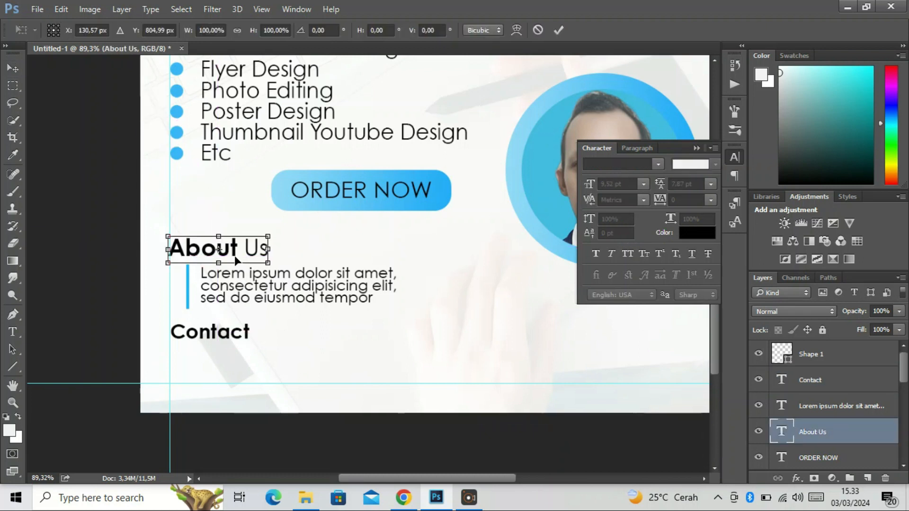
pyautogui.moveTo(165, 235); pyautogui.dragTo(200, 244)
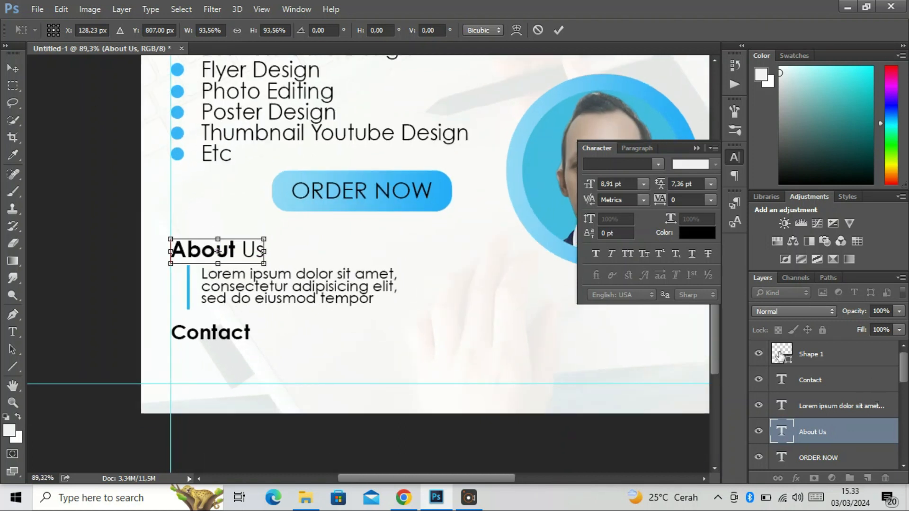
# Place the WhatsApp icon file "pngwing.com (81)" from Downloads as an embedded image above the Shape 1 layer
pyautogui.click(815, 356)
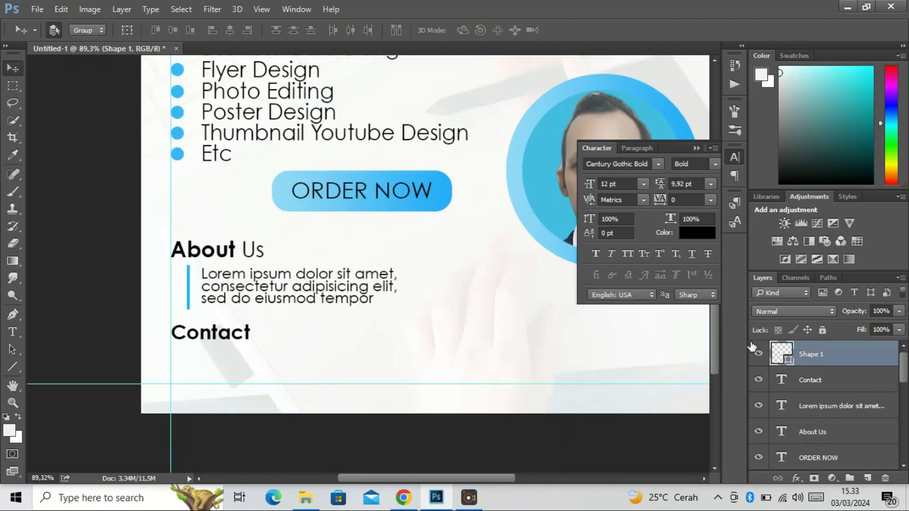
pyautogui.click(37, 9)
pyautogui.click(92, 242)
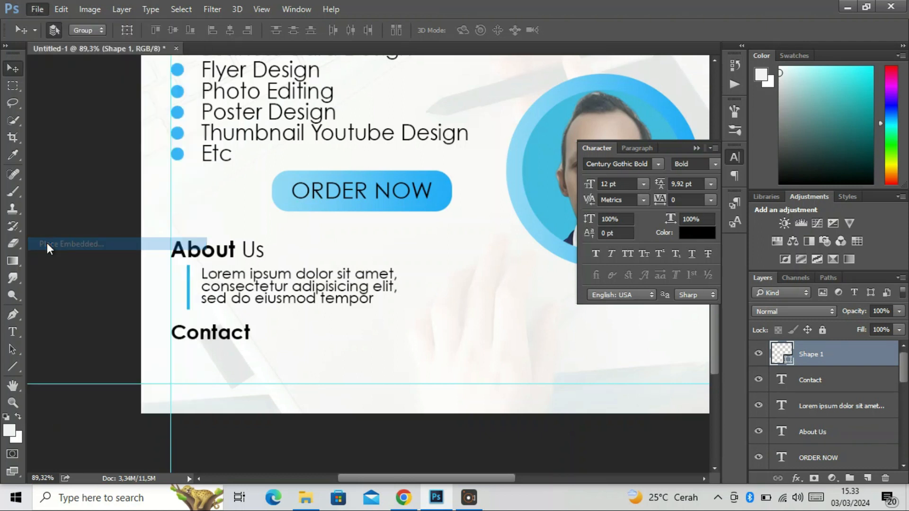
pyautogui.scroll(-5, 232, 156)
pyautogui.click(59, 162)
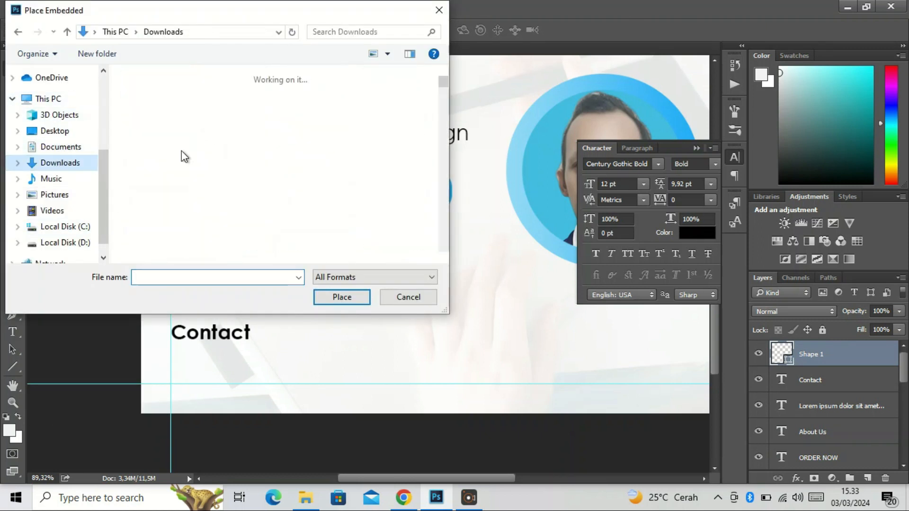
pyautogui.scroll(-1, 201, 184)
pyautogui.click(234, 208)
pyautogui.click(338, 298)
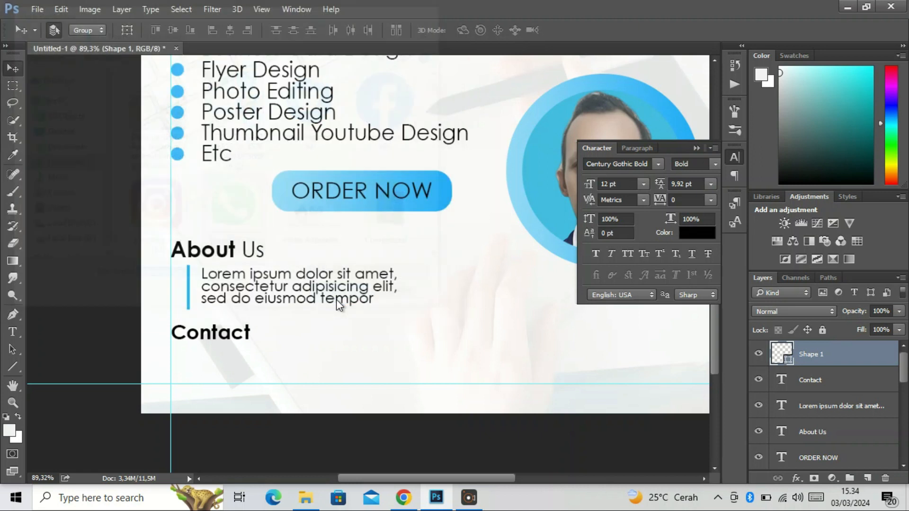
pyautogui.scroll(-4, 353, 245)
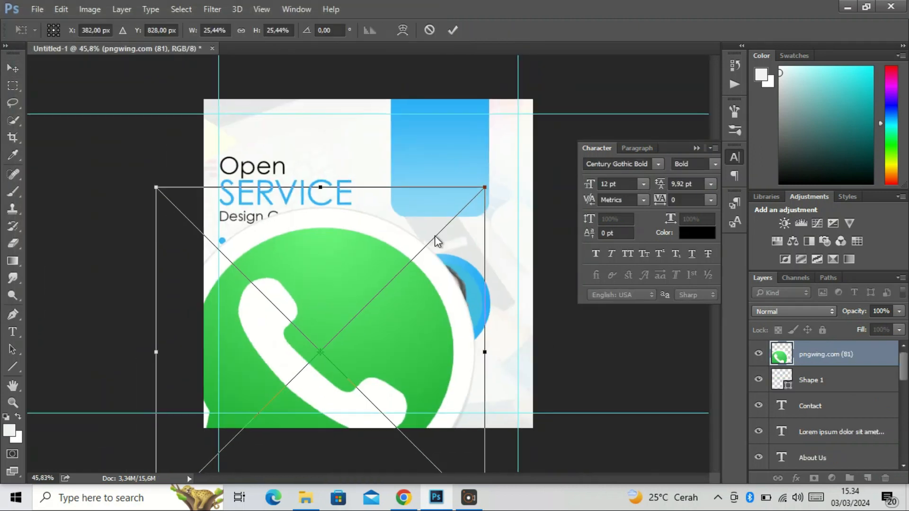
# Scale the WhatsApp icon down to about 1.56% and place it below the Contact heading against the left guide
pyautogui.moveTo(483, 187); pyautogui.dragTo(338, 347)
pyautogui.scroll(4, 321, 337)
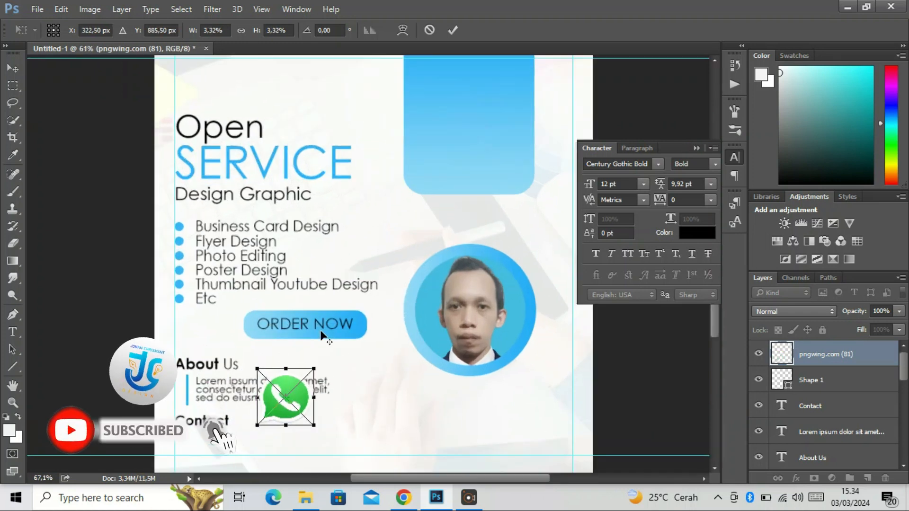
pyautogui.press('Return')
pyautogui.scroll(-4, 375, 364)
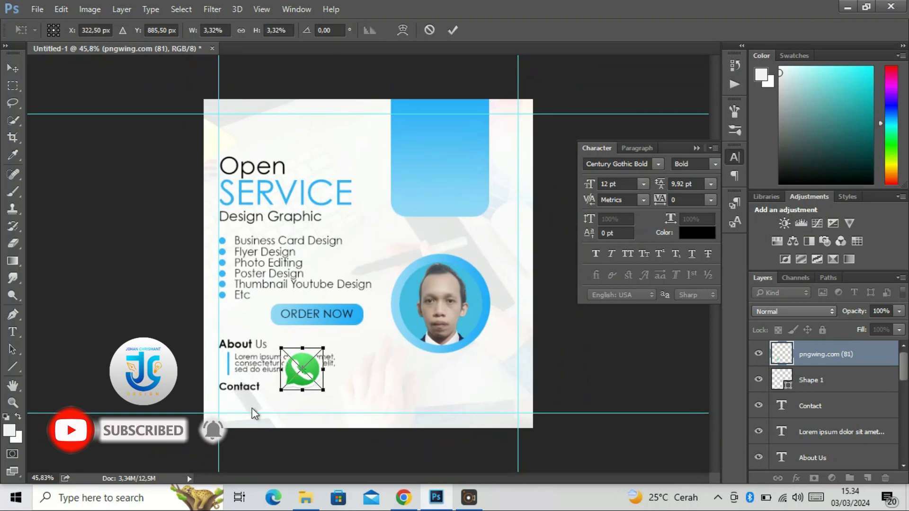
pyautogui.scroll(2, 361, 368)
pyautogui.moveTo(274, 388); pyautogui.dragTo(225, 442)
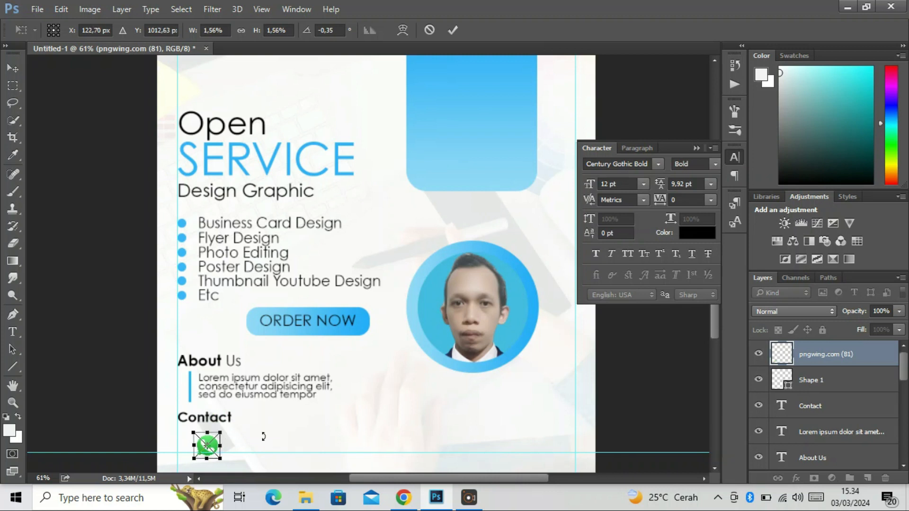
pyautogui.scroll(3, 264, 441)
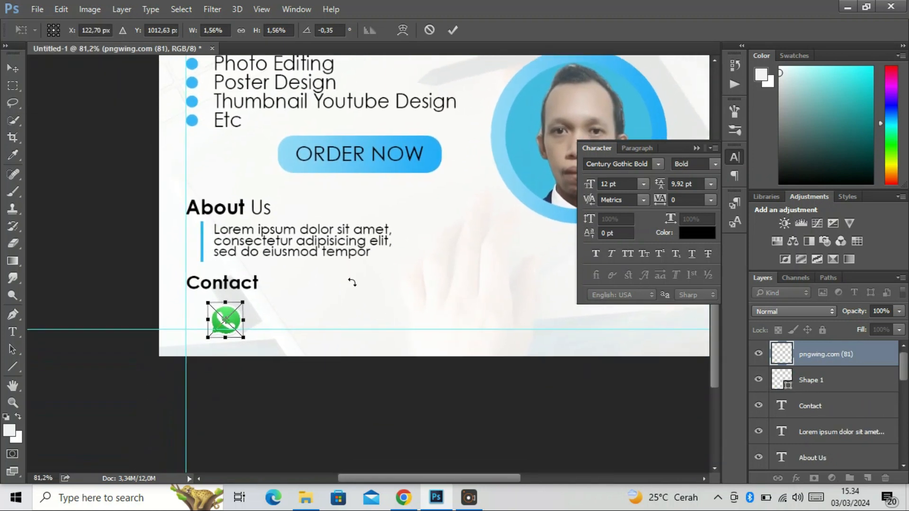
pyautogui.scroll(2, 305, 276)
pyautogui.moveTo(210, 323); pyautogui.dragTo(179, 311)
pyautogui.press('Return')
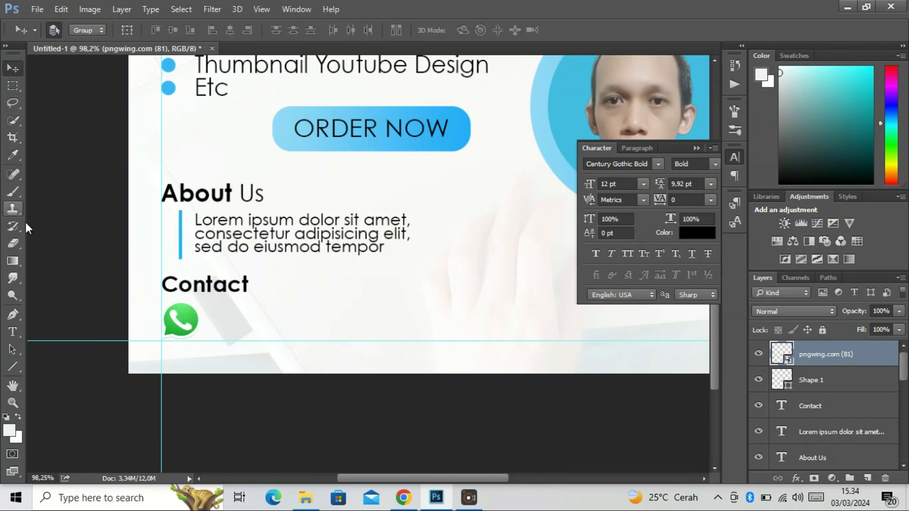
# Add a text line with the contact phone number beside the WhatsApp icon
pyautogui.click(12, 334)
pyautogui.click(212, 325)
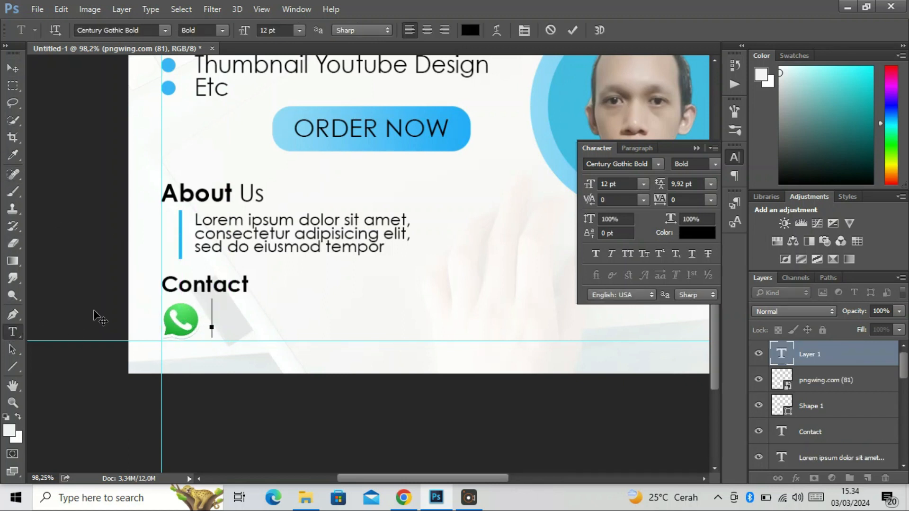
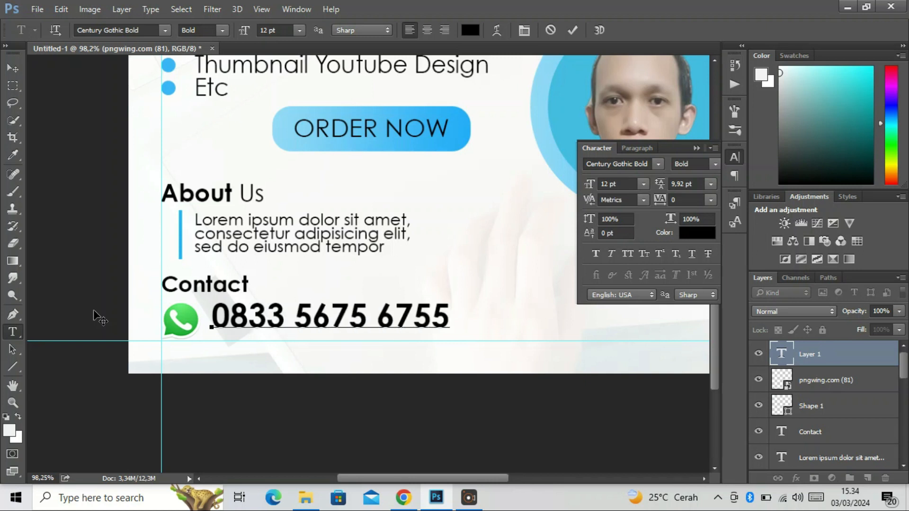
pyautogui.click(13, 68)
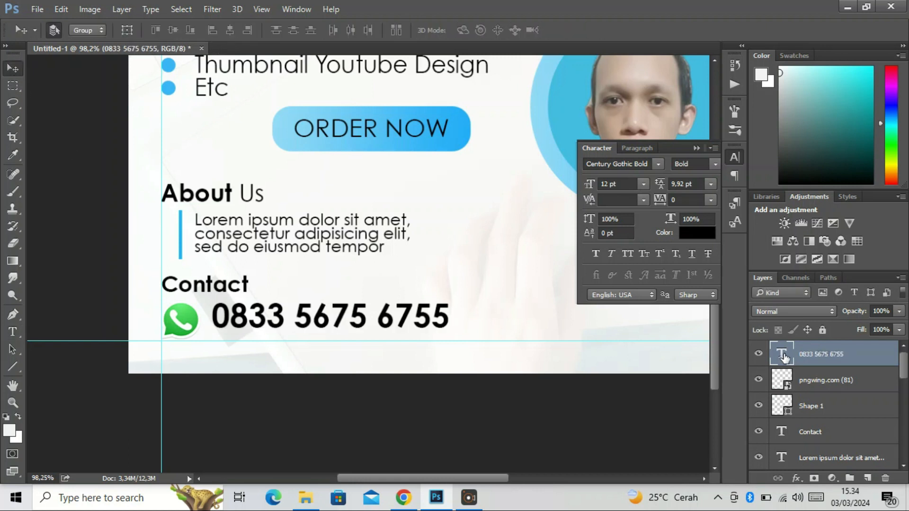
# Change the phone number text's font style to Century Gothic Regular
pyautogui.doubleClick(784, 356)
pyautogui.click(715, 163)
pyautogui.click(720, 164)
pyautogui.click(720, 163)
pyautogui.click(691, 177)
pyautogui.click(10, 69)
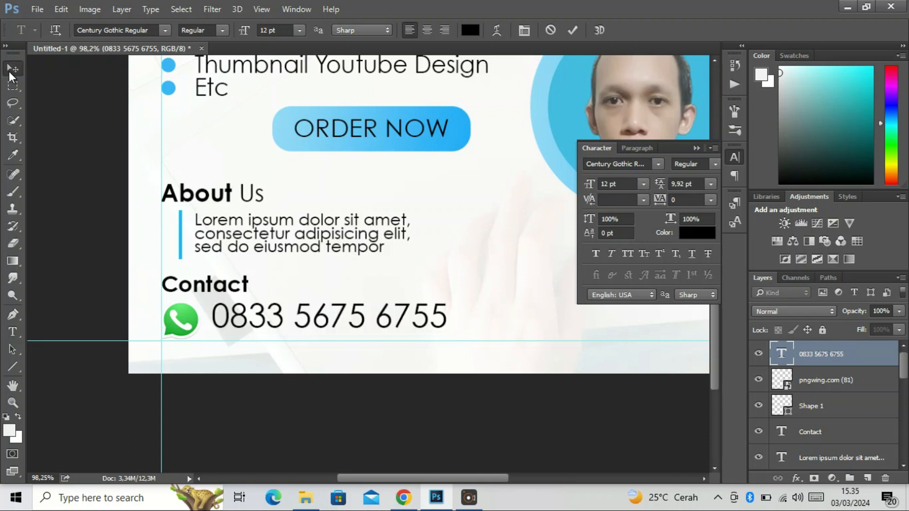
# Scale the phone number text to about 59.82% and align it beside the WhatsApp icon
pyautogui.hotkey('ctrl', 't')
pyautogui.moveTo(445, 334); pyautogui.dragTo(339, 321)
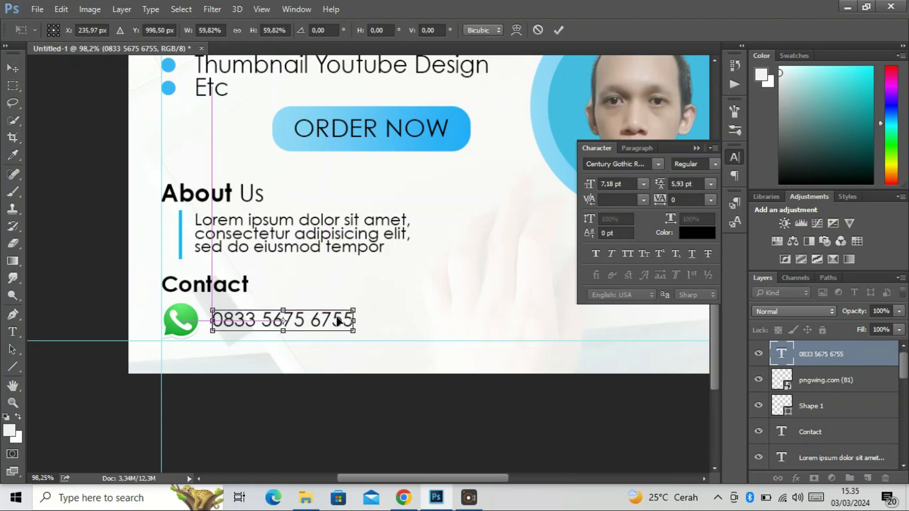
pyautogui.scroll(-4, 331, 273)
pyautogui.hotkey('alt', 'space')
pyautogui.click(127, 207)
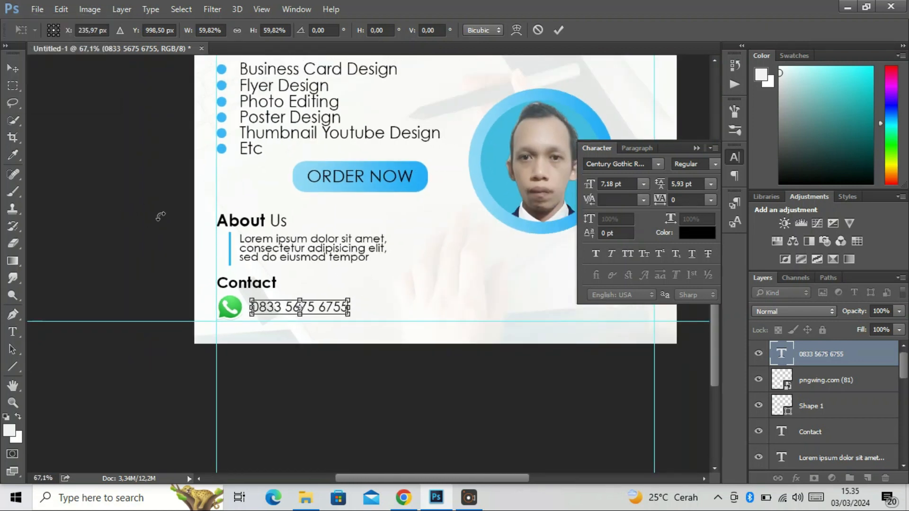
pyautogui.press('Return')
pyautogui.scroll(-2, 213, 219)
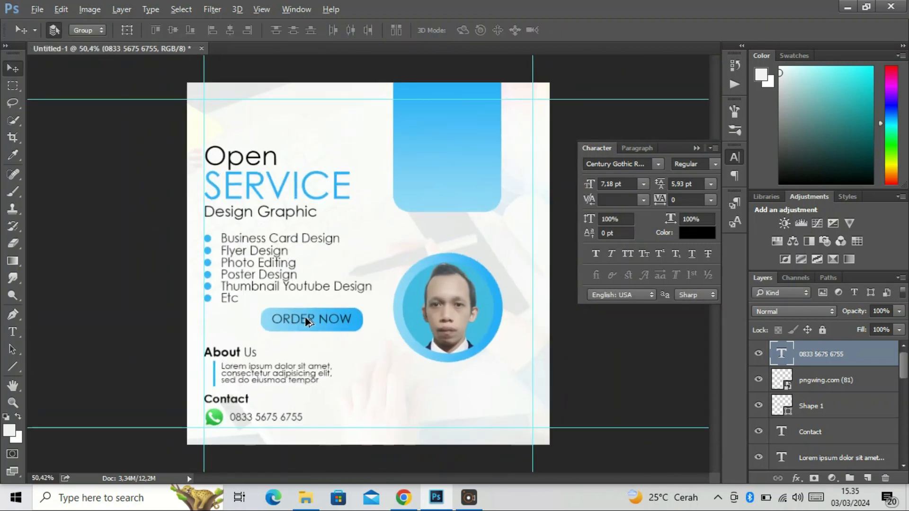
# Add the text "DESIGN GRAPHIC" on two lines over the blue rounded shape at the top of the poster
pyautogui.click(13, 314)
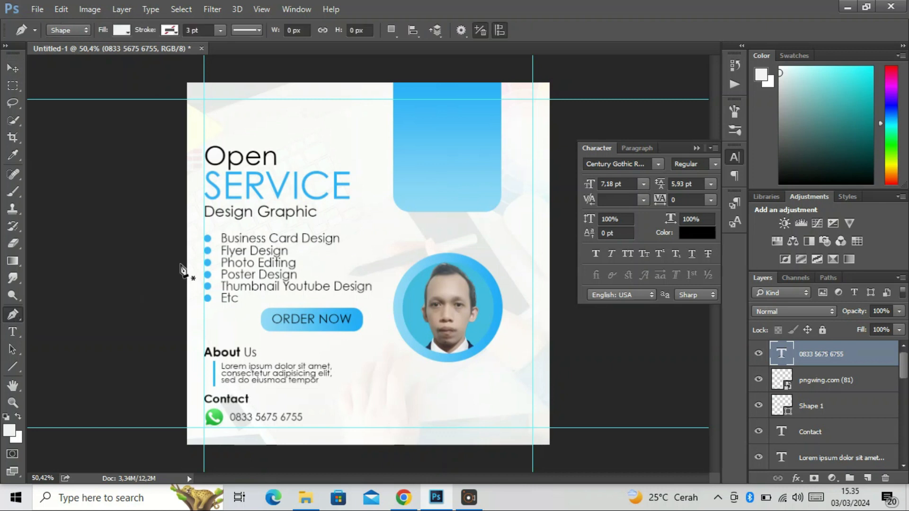
pyautogui.click(13, 332)
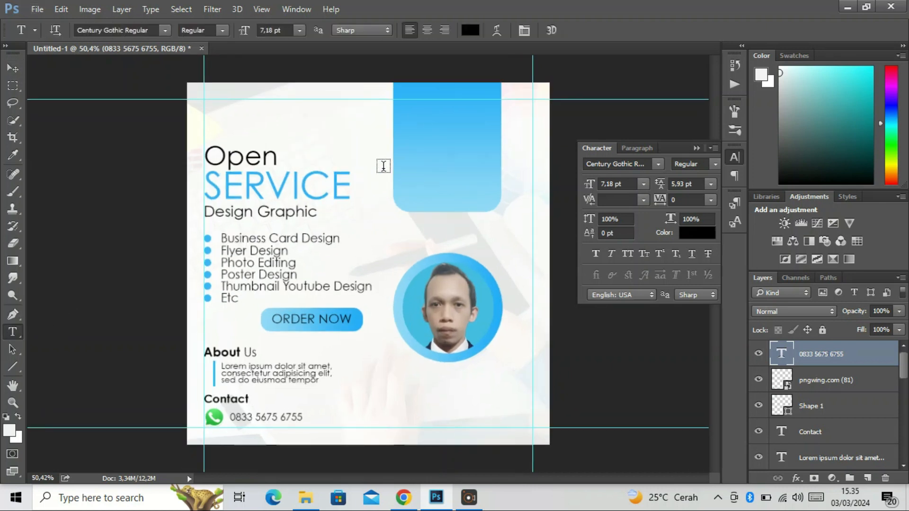
pyautogui.click(418, 156)
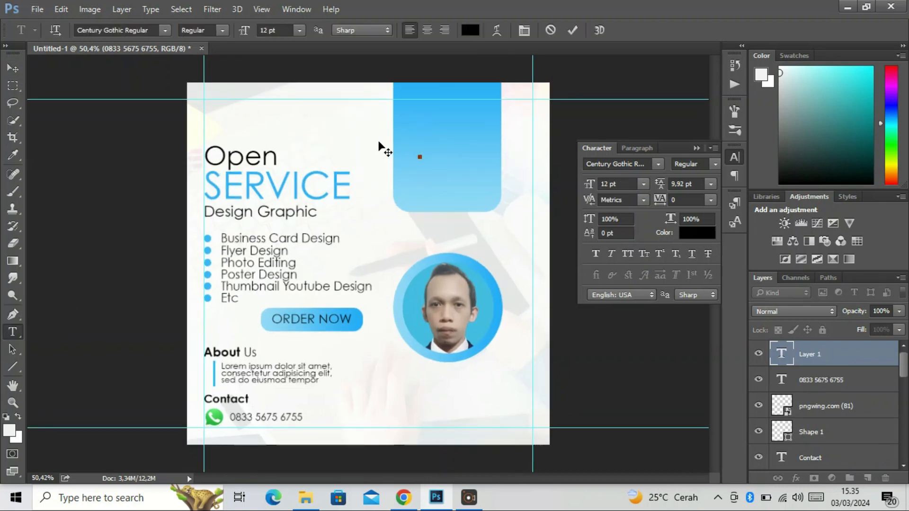
pyautogui.write('IGN')
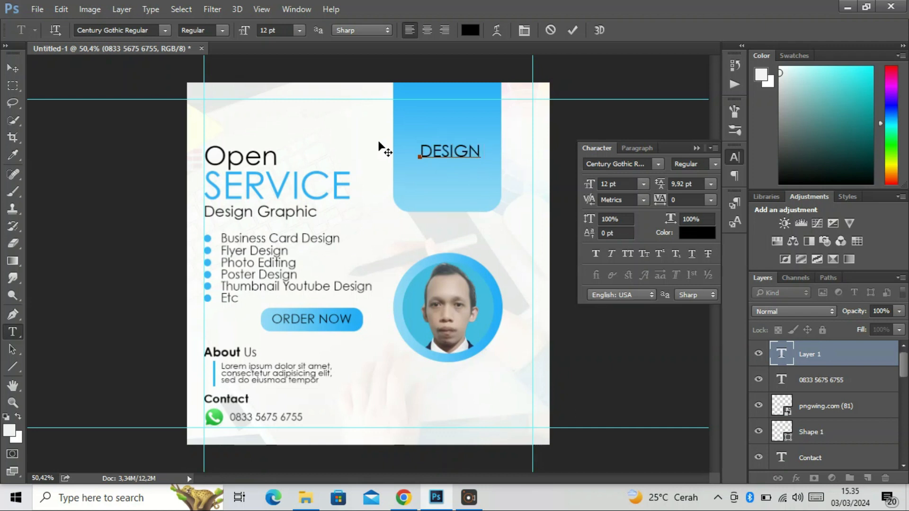
pyautogui.write(' GRAPHIC')
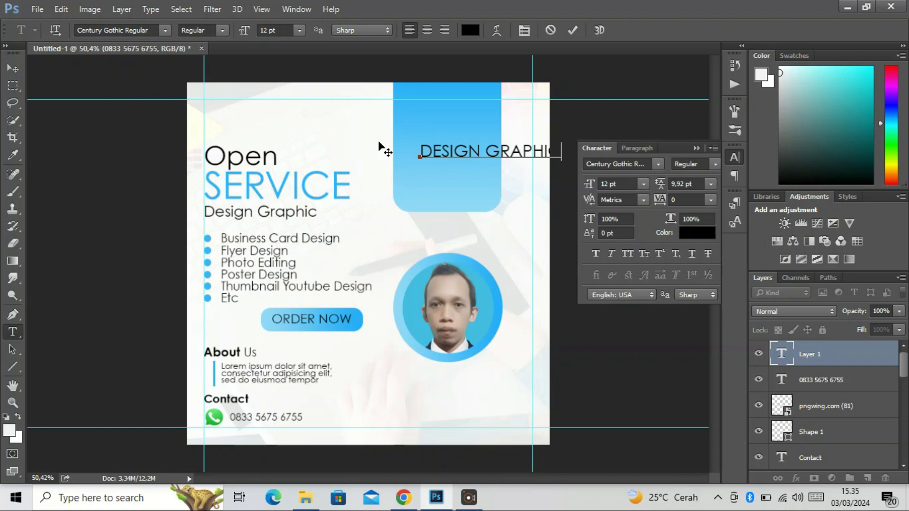
pyautogui.press('Return')
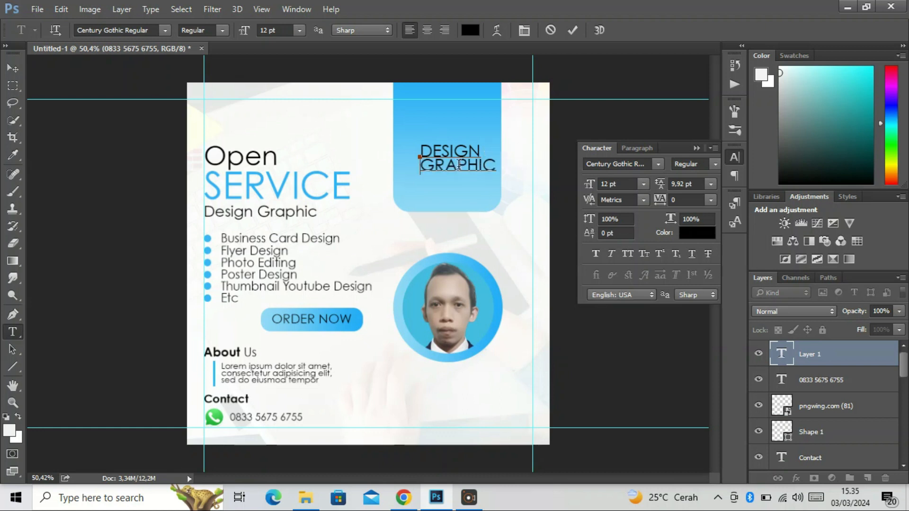
# Set the colour of the whole DESIGN GRAPHIC text to white, ffffff
pyautogui.hotkey('ctrl', 'a')
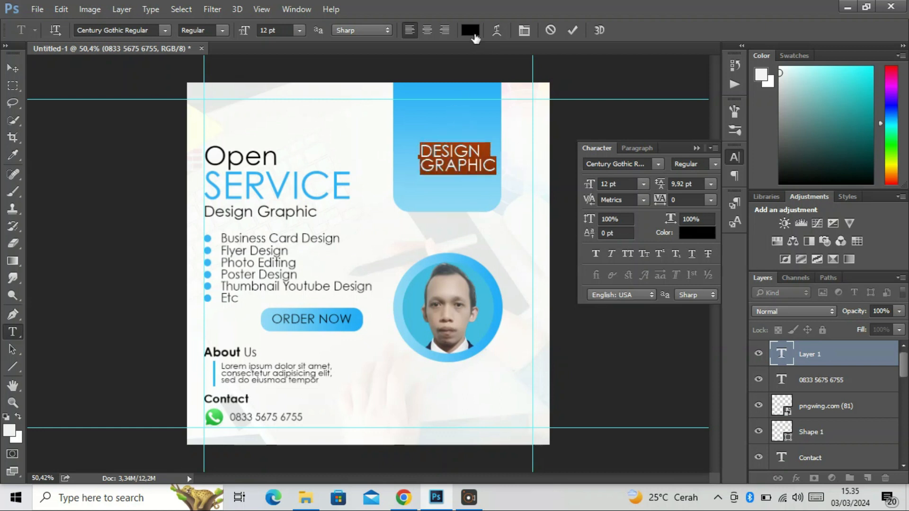
pyautogui.click(470, 30)
pyautogui.write('ffffff')
pyautogui.click(830, 152)
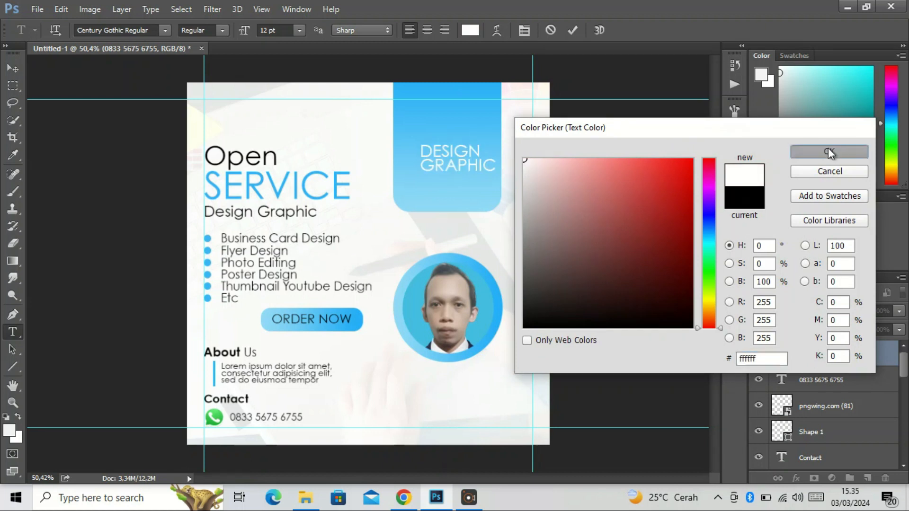
# Center-align the DESIGN GRAPHIC text and position it in the middle of the blue rounded shape
pyautogui.click(735, 157)
pyautogui.click(642, 148)
pyautogui.click(612, 166)
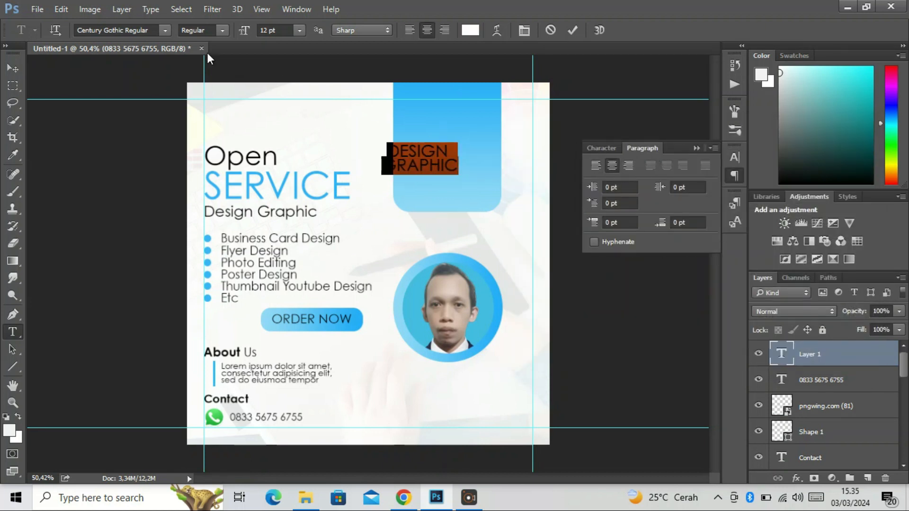
pyautogui.click(13, 68)
pyautogui.moveTo(485, 160)
pyautogui.mouseDown()
pyautogui.moveTo(470, 165)
pyautogui.moveTo(483, 167)
pyautogui.mouseUp()
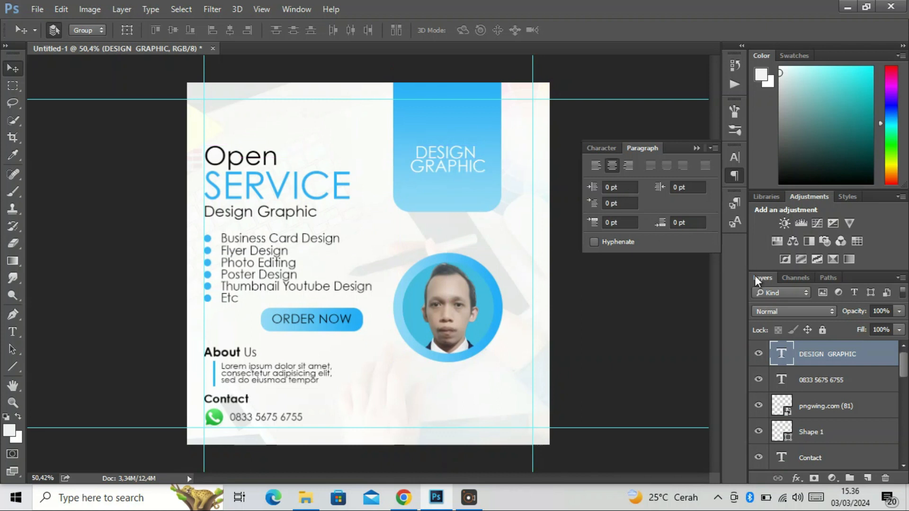
# Change the DESIGN GRAPHIC text's font style to Century Gothic Bold
pyautogui.doubleClick(781, 354)
pyautogui.click(595, 148)
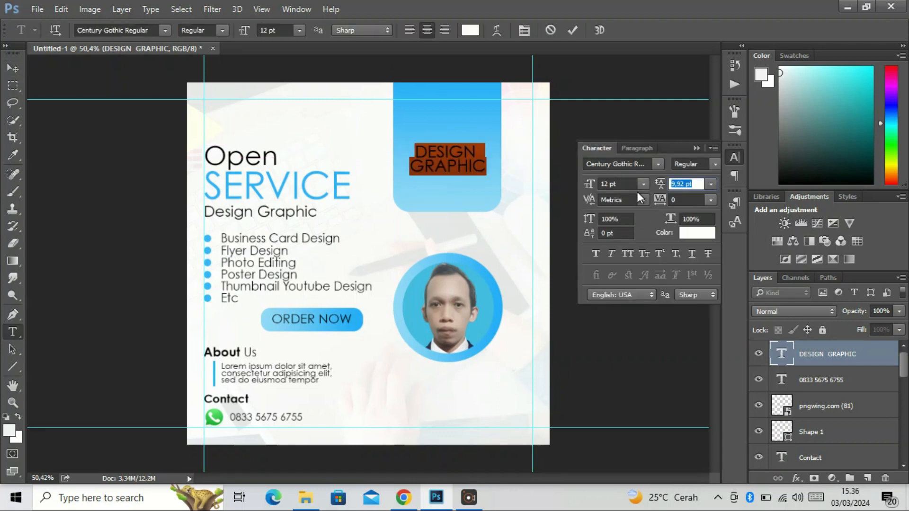
pyautogui.click(715, 164)
pyautogui.click(686, 189)
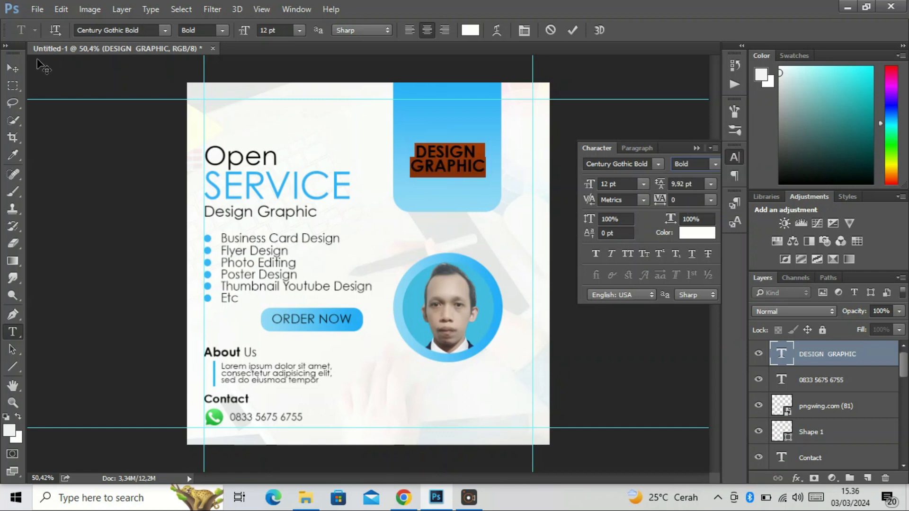
pyautogui.click(13, 68)
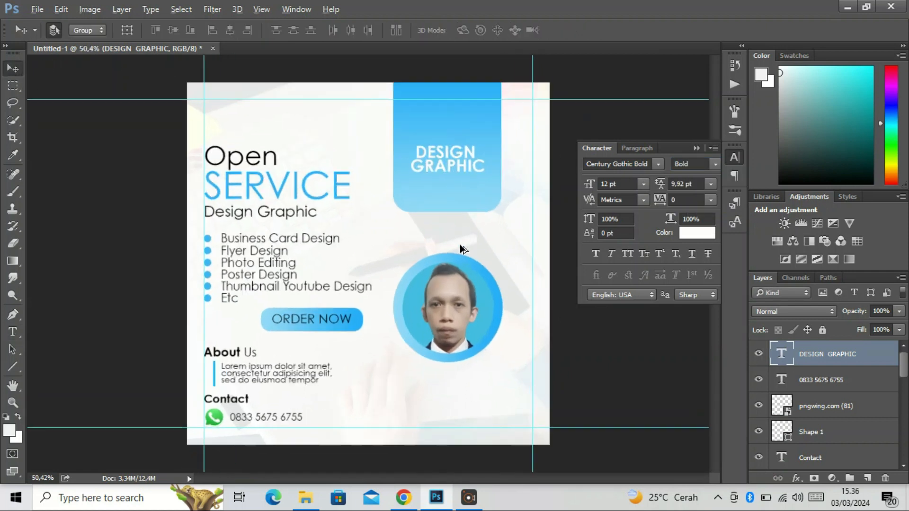
# Draw a closed curved Pen shape about 747 by 331 px across the poster's top-left corner
pyautogui.press('p')
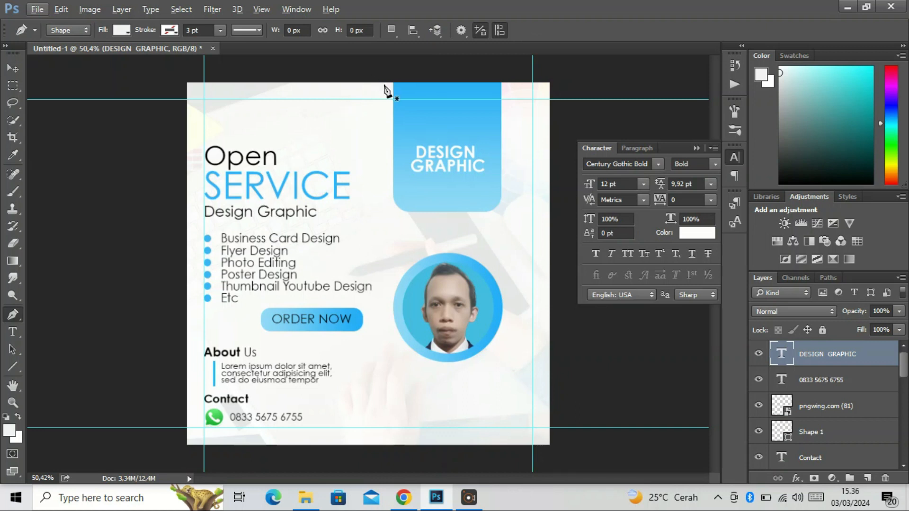
pyautogui.click(380, 81)
pyautogui.moveTo(186, 152); pyautogui.dragTo(111, 209)
pyautogui.click(131, 99)
pyautogui.click(161, 63)
pyautogui.click(216, 64)
pyautogui.click(282, 58)
pyautogui.click(321, 66)
pyautogui.click(355, 67)
pyautogui.click(379, 69)
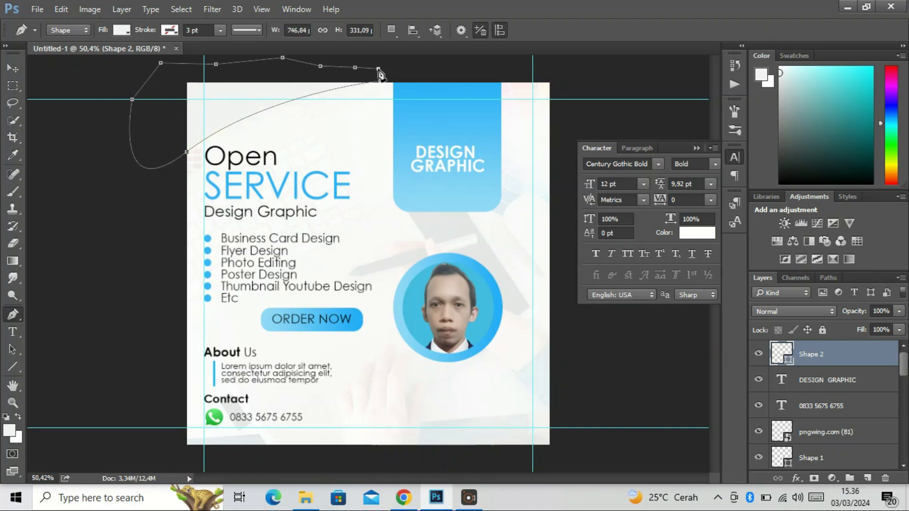
pyautogui.click(381, 81)
# Duplicate the Shape 2 layer and move the copy to the lower right of the poster
pyautogui.click(12, 68)
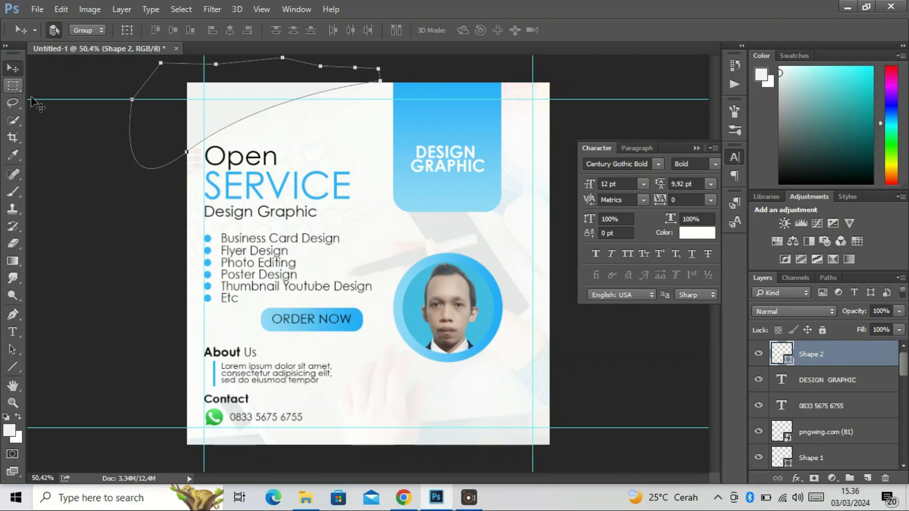
pyautogui.hotkey('ctrl', 'j')
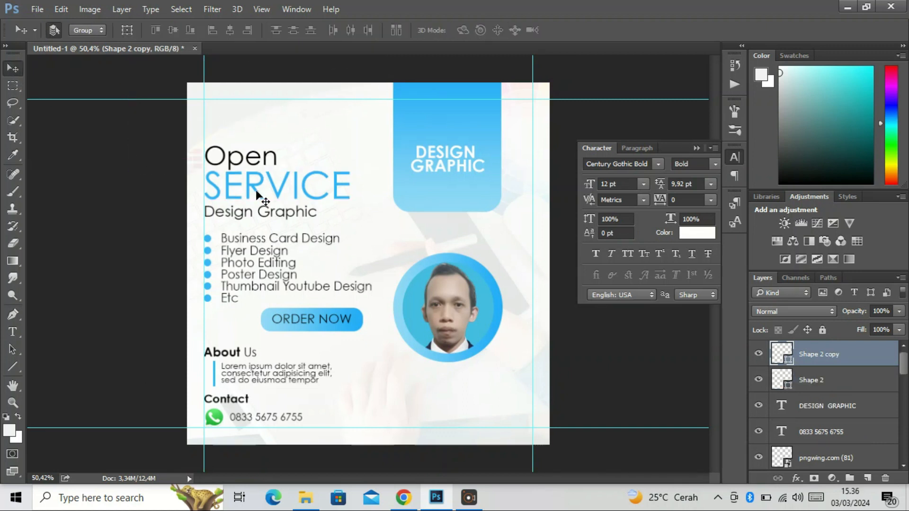
pyautogui.moveTo(224, 116); pyautogui.dragTo(433, 355)
# Flip the Shape 2 copy vertically and horizontally and place it across the poster's bottom-right corner
pyautogui.hotkey('ctrl', 't')
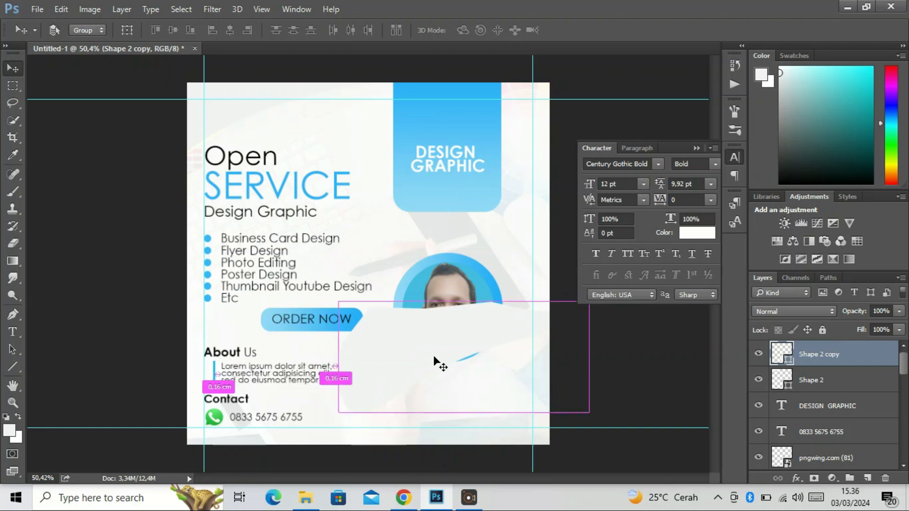
pyautogui.rightClick(427, 338)
pyautogui.click(452, 324)
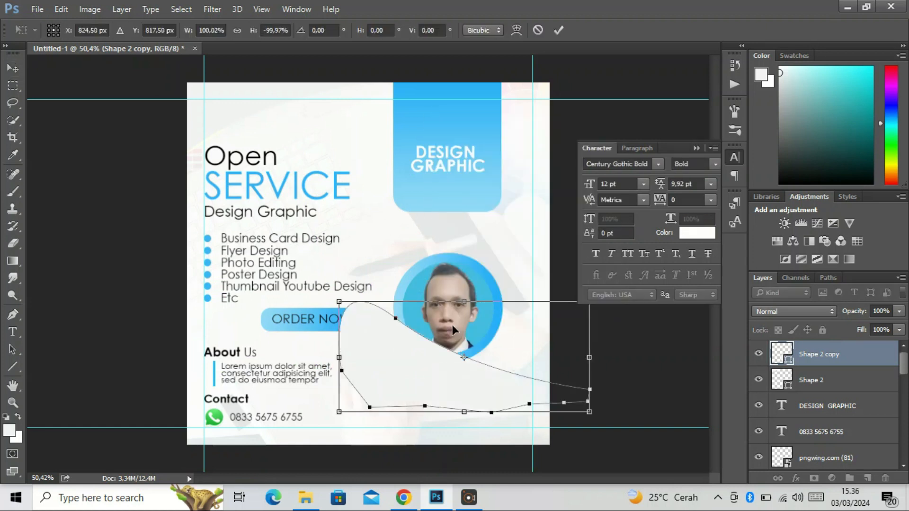
pyautogui.rightClick(427, 363)
pyautogui.click(457, 336)
pyautogui.moveTo(459, 380); pyautogui.dragTo(448, 439)
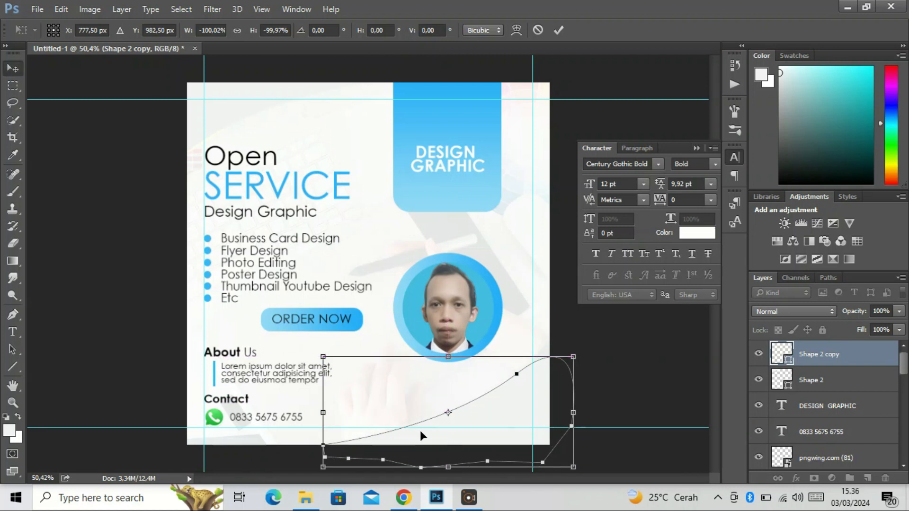
pyautogui.press('Return')
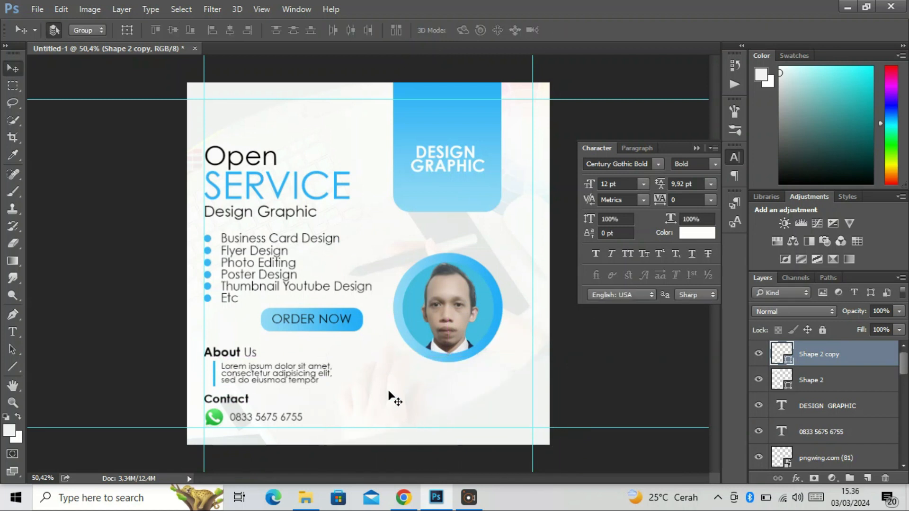
# Set the fill colour of the Shape 2 curve in the poster's top-left corner to #dce1e1
pyautogui.doubleClick(782, 378)
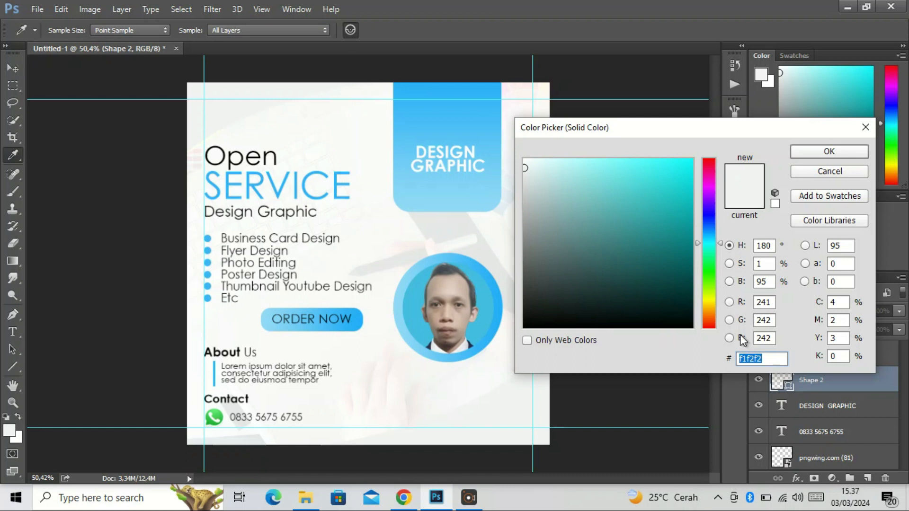
pyautogui.write('dc')
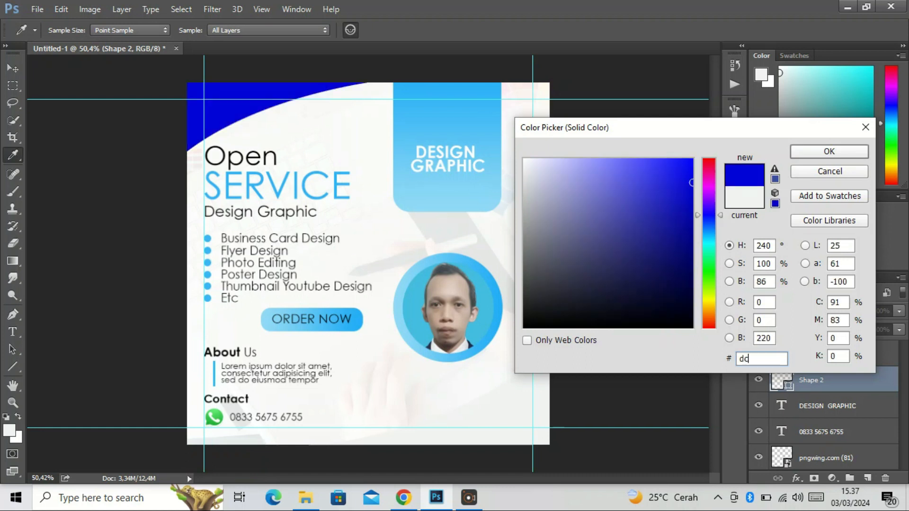
pyautogui.write('e1e1')
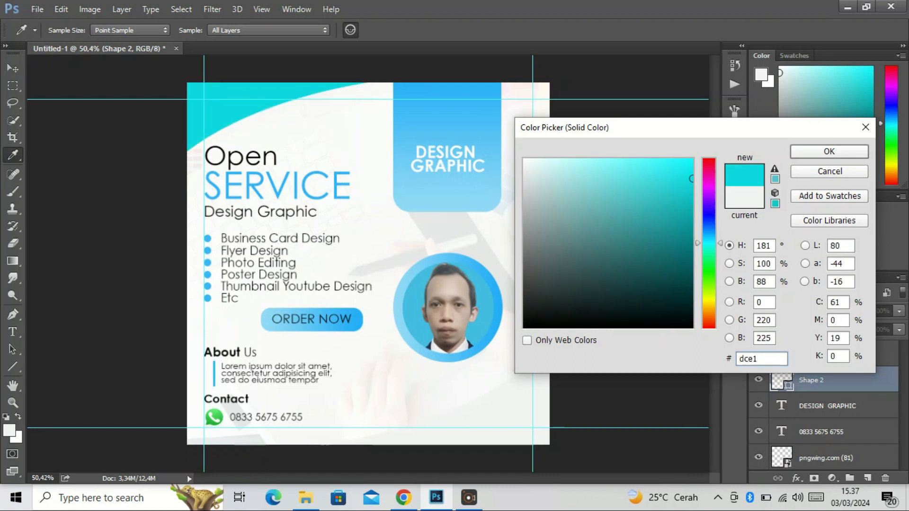
pyautogui.click(829, 151)
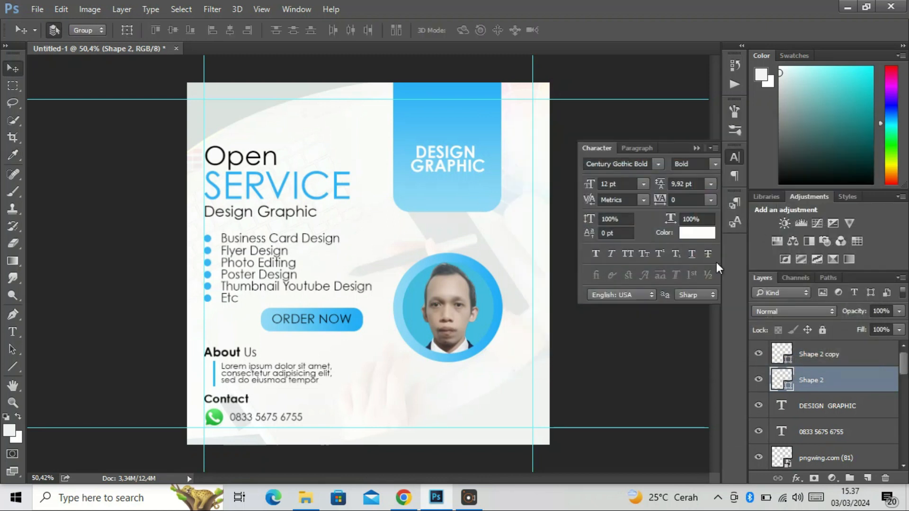
# Recolour the Shape 2 copy in the bottom-right corner by sampling #dce1e1 from the top-left curve
pyautogui.doubleClick(782, 353)
pyautogui.click(229, 113)
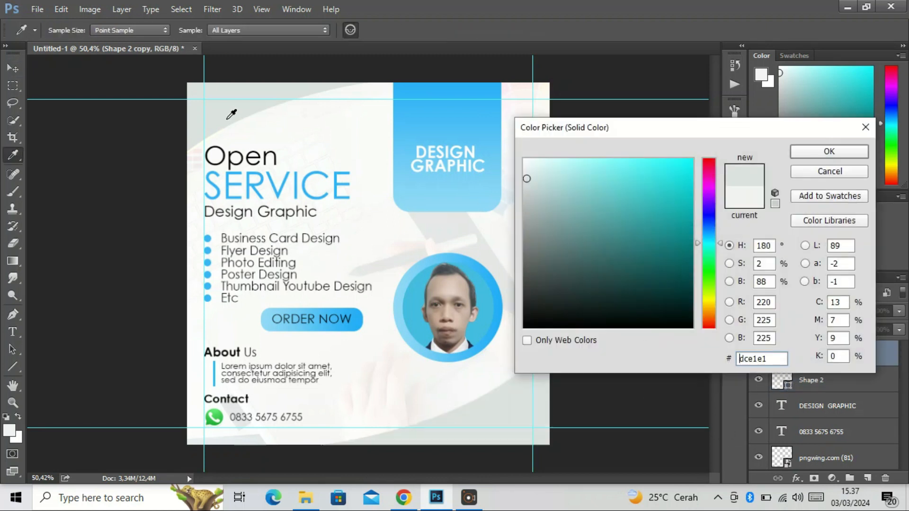
pyautogui.click(829, 151)
pyautogui.scroll(-2, 400, 246)
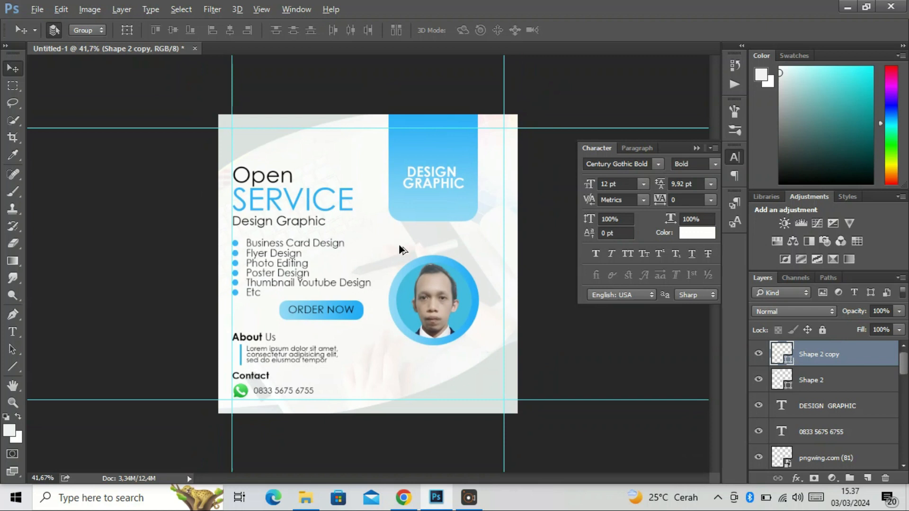
pyautogui.scroll(1, 334, 263)
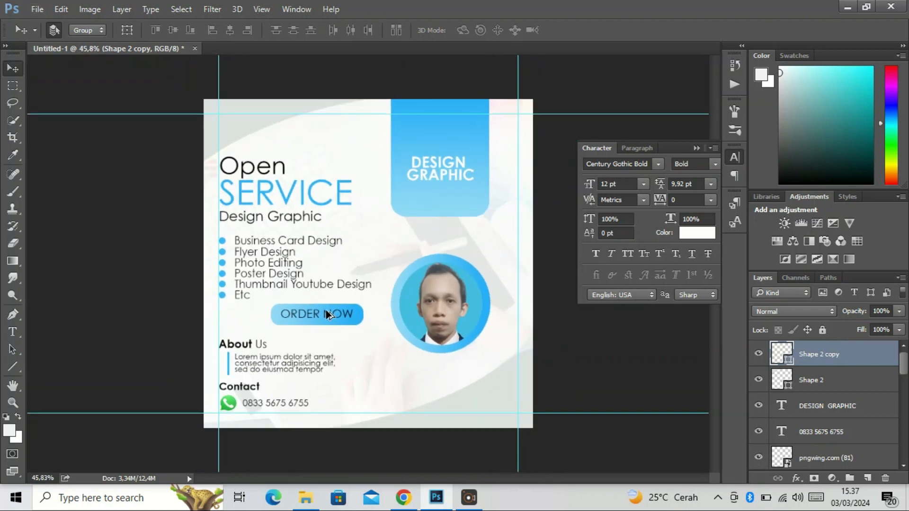
pyautogui.scroll(1, 327, 315)
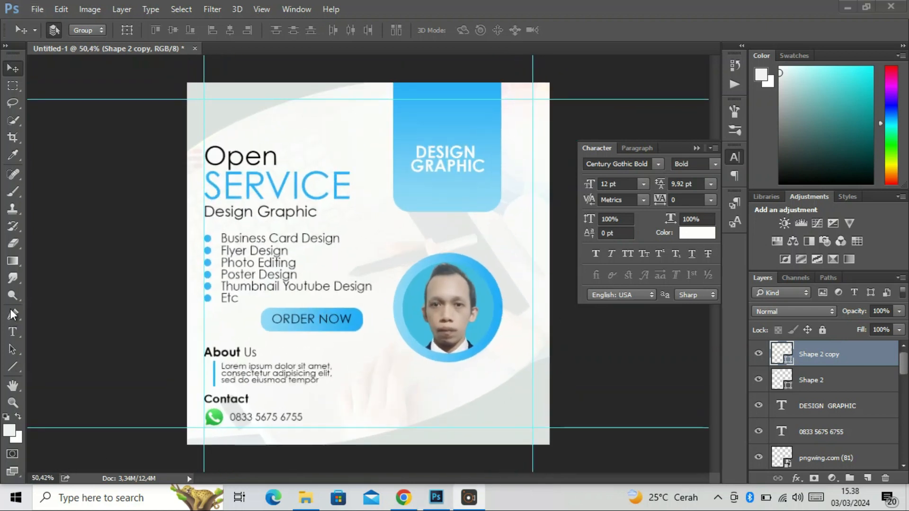
# Draw a circle about 101 px wide with the Ellipse tool, just above and left of the portrait
pyautogui.click(12, 367)
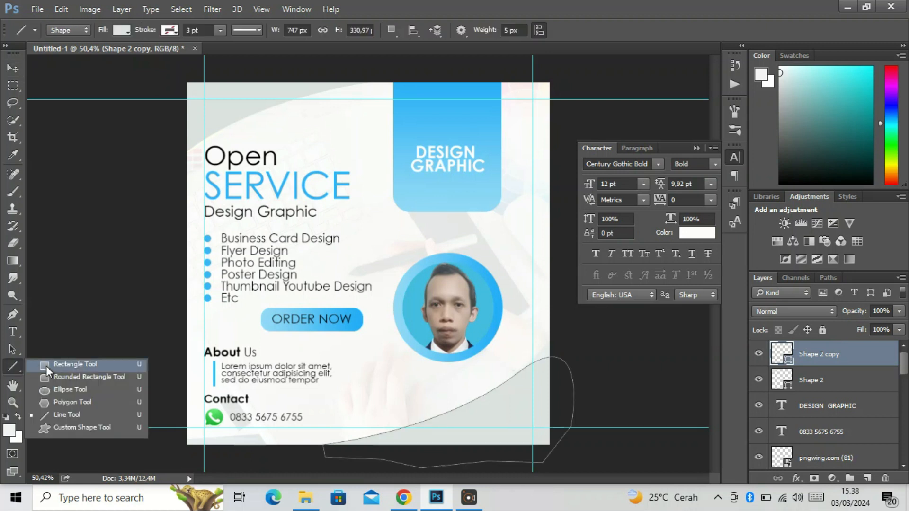
pyautogui.click(50, 390)
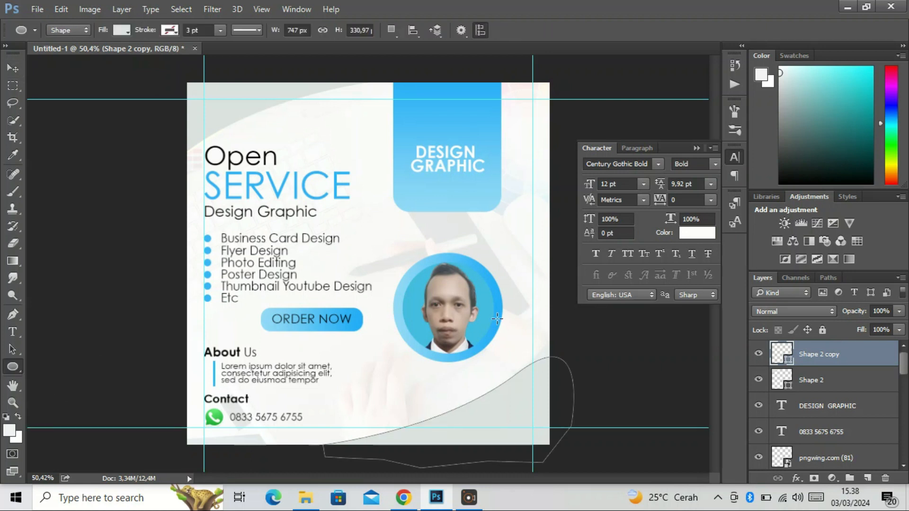
pyautogui.moveTo(408, 226); pyautogui.dragTo(383, 246)
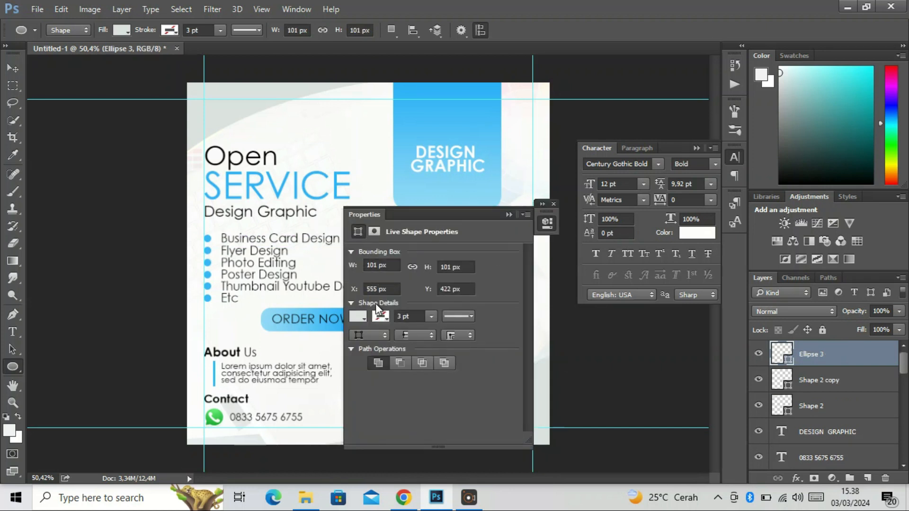
# Remove the new circle's fill and give it a blue stroke 0,24 pt thick
pyautogui.click(361, 317)
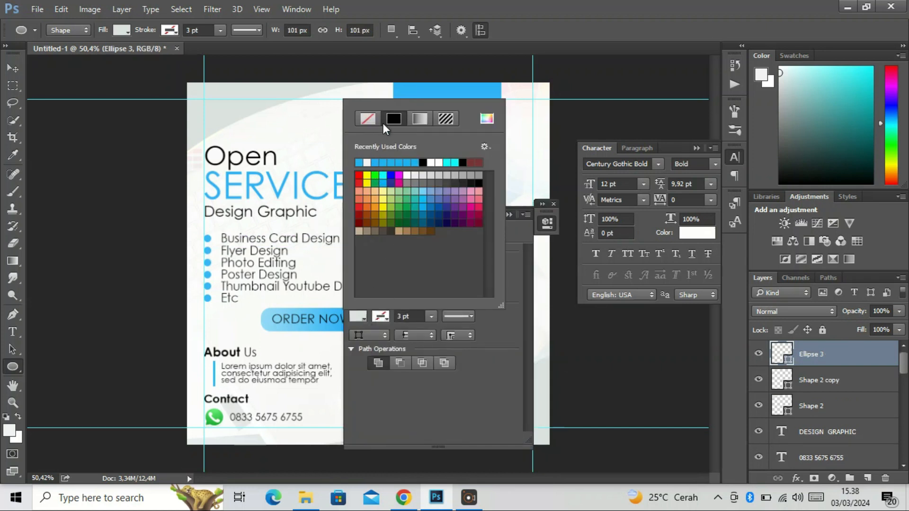
pyautogui.click(356, 121)
pyautogui.click(379, 315)
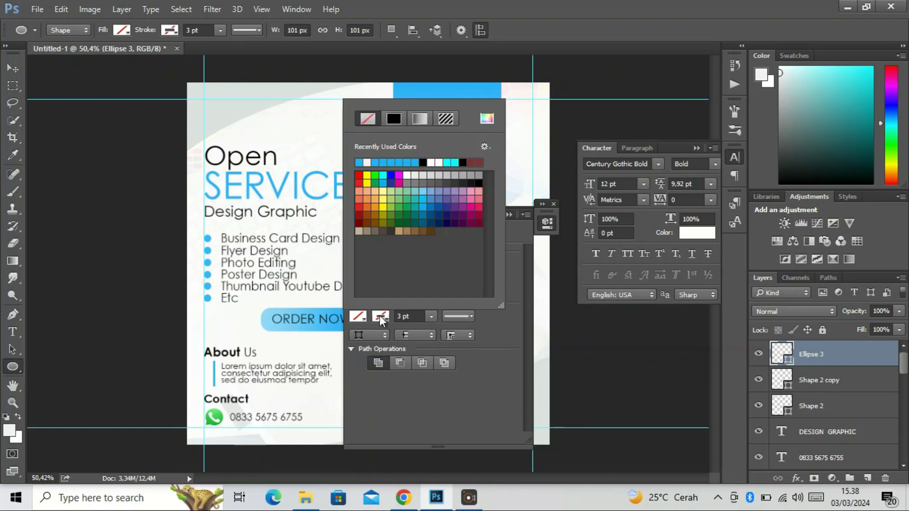
pyautogui.click(394, 162)
pyautogui.click(480, 318)
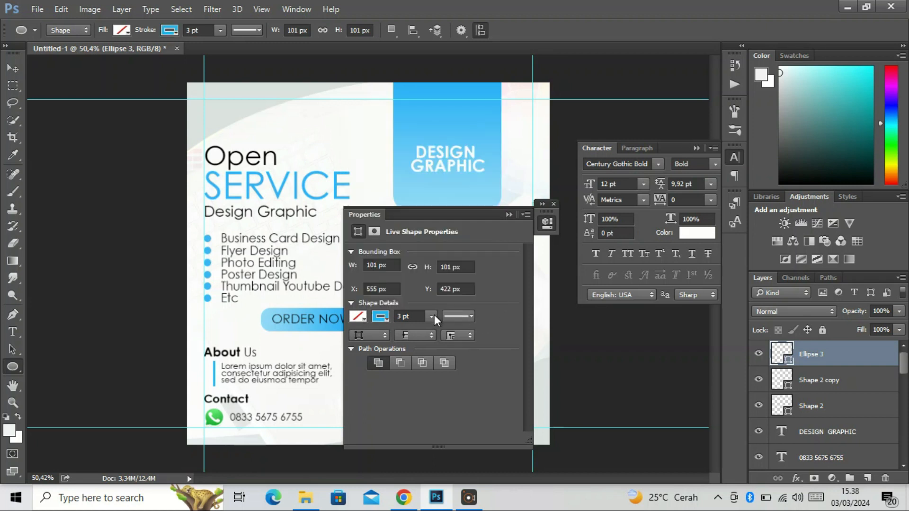
pyautogui.click(432, 316)
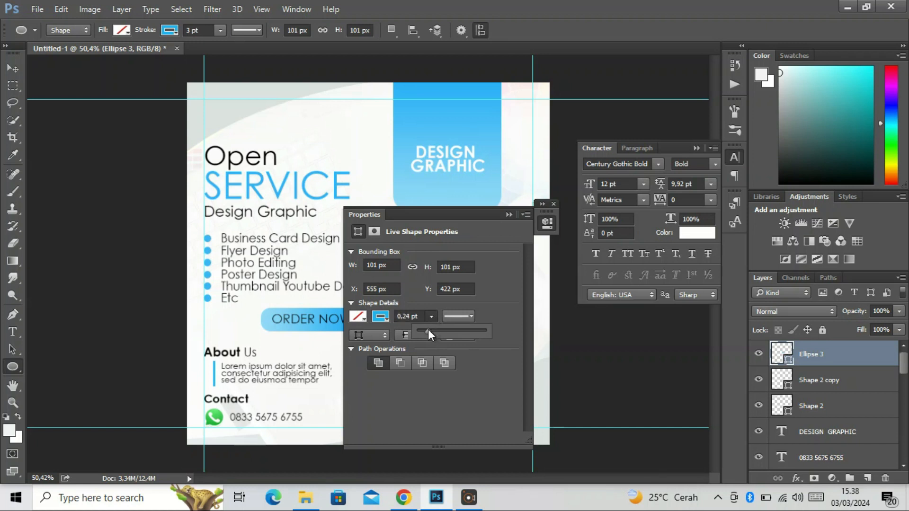
pyautogui.moveTo(430, 329); pyautogui.dragTo(428, 329)
pyautogui.click(505, 216)
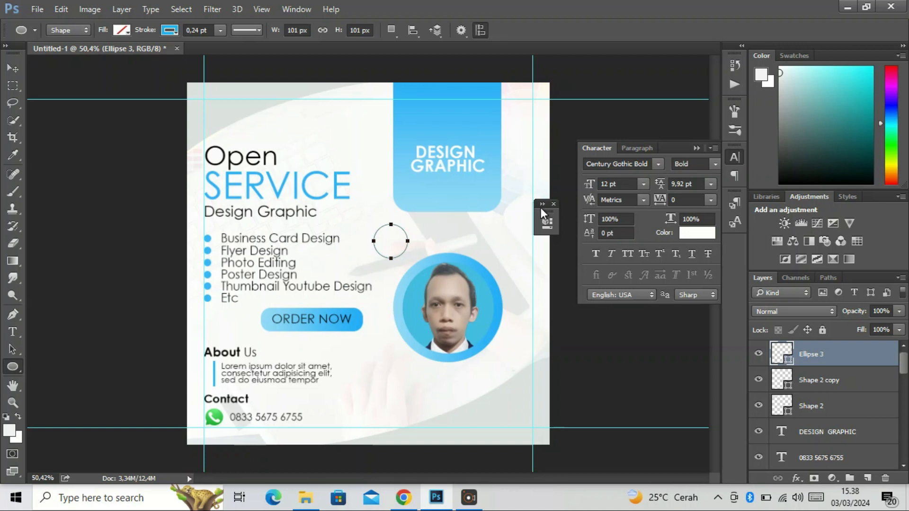
pyautogui.click(553, 204)
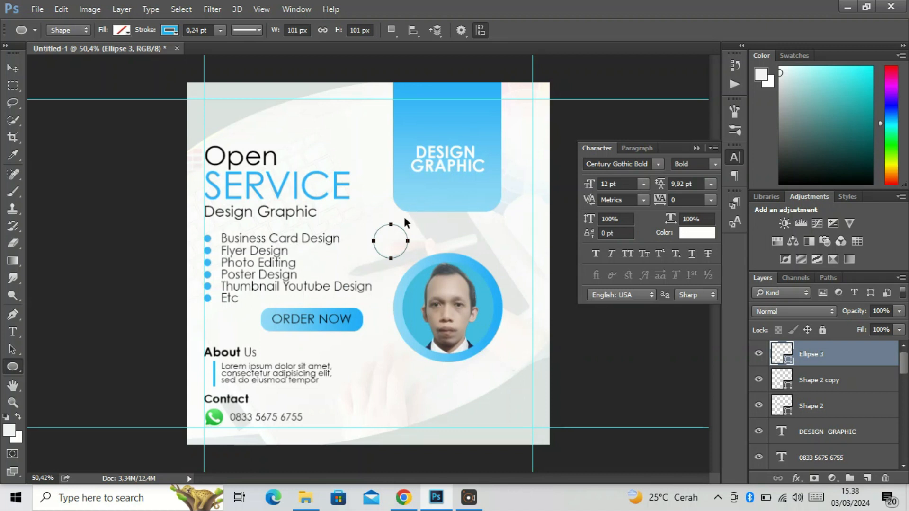
# Duplicate the outlined circle, scale the copy to about 72% around its centre and remove its stroke
pyautogui.hotkey('ctrl', 'j')
pyautogui.hotkey('ctrl', 't')
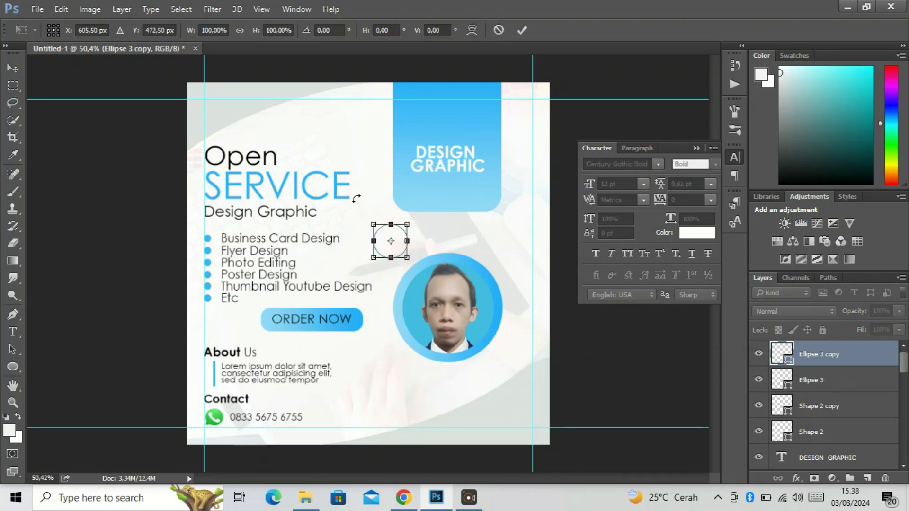
pyautogui.moveTo(407, 226); pyautogui.dragTo(405, 228)
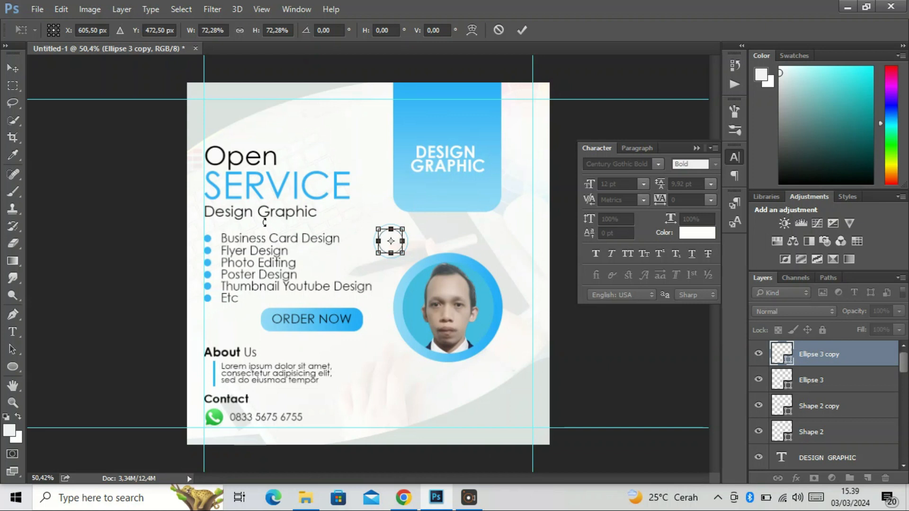
pyautogui.press('Return')
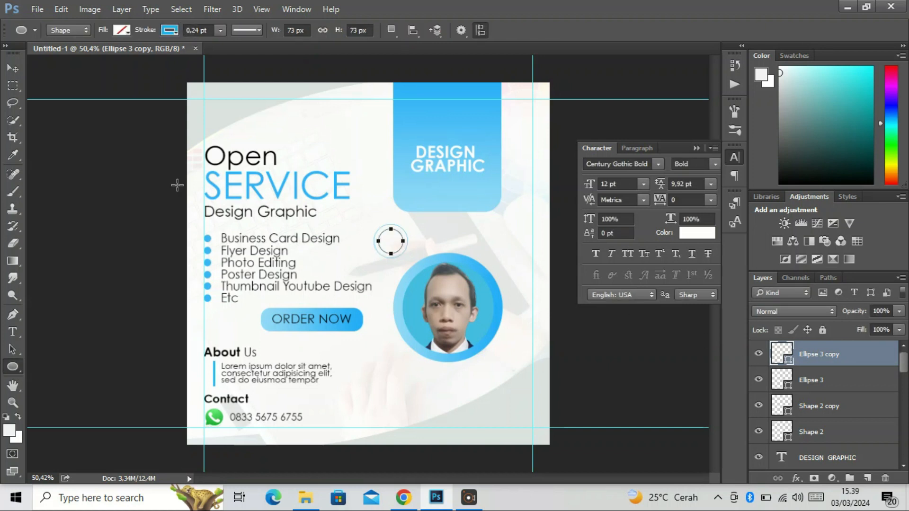
pyautogui.click(165, 33)
pyautogui.click(112, 55)
# Try to fill the smaller circle with blue #26b3f7 sampled from the DESIGN GRAPHIC banner
pyautogui.click(121, 30)
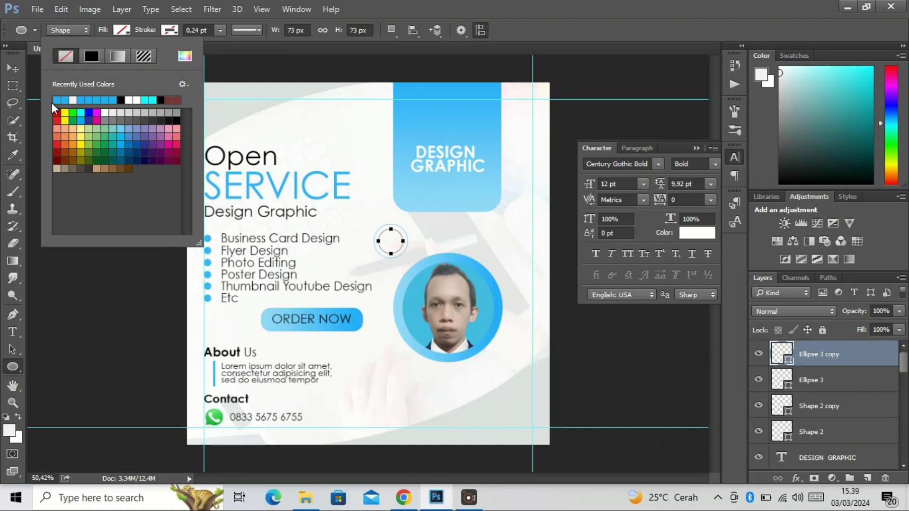
pyautogui.click(445, 91)
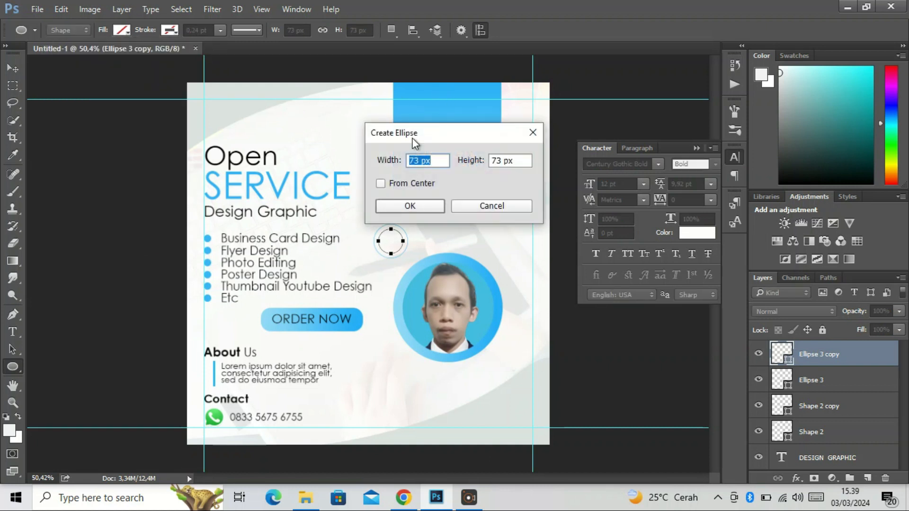
pyautogui.click(491, 205)
pyautogui.doubleClick(781, 352)
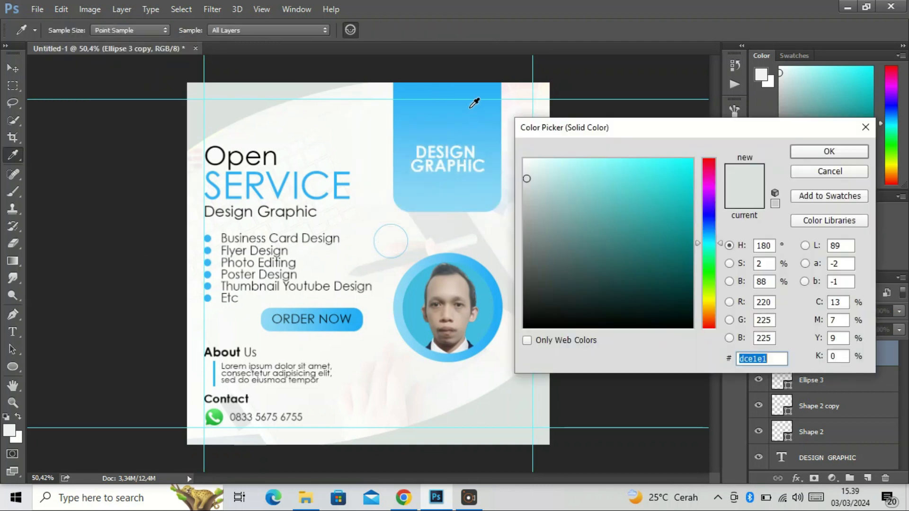
pyautogui.click(467, 93)
pyautogui.moveTo(468, 93); pyautogui.dragTo(470, 89)
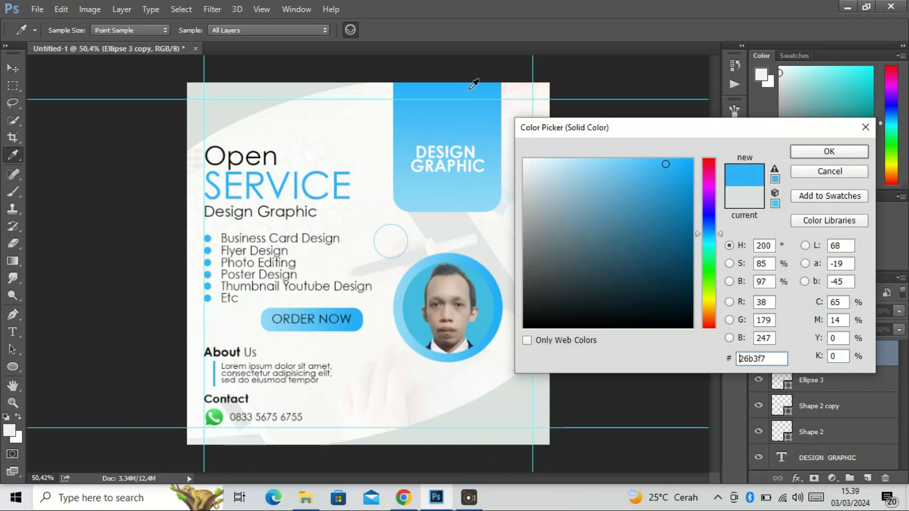
pyautogui.click(829, 151)
# Fill the smaller inner circle with a recently used blue
pyautogui.click(122, 30)
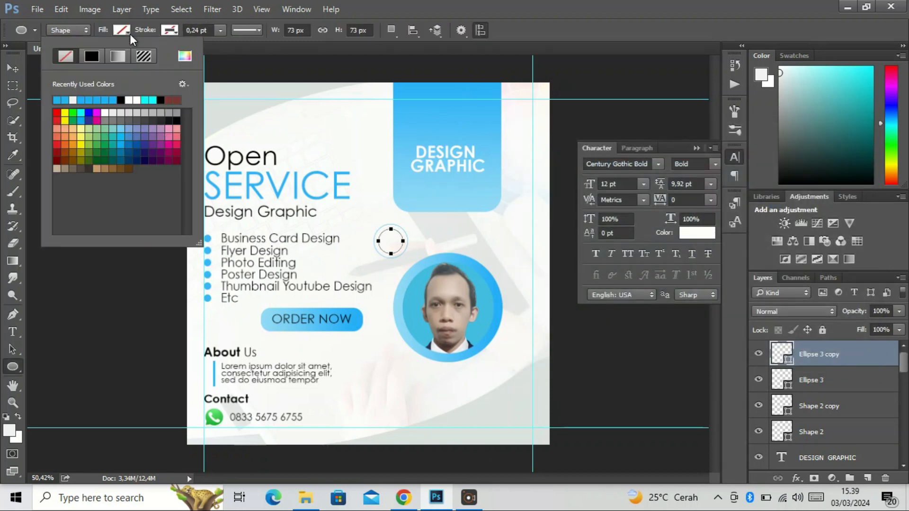
pyautogui.click(89, 100)
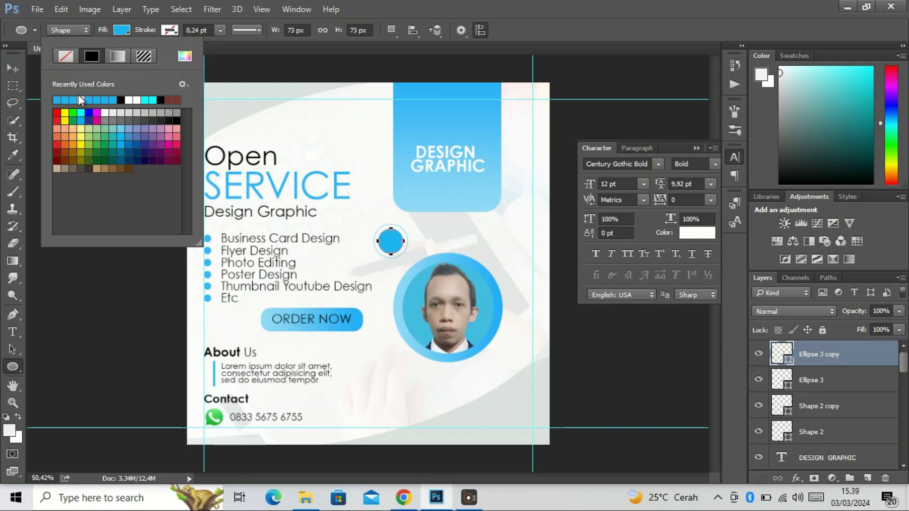
pyautogui.click(5, 71)
pyautogui.click(5, 71)
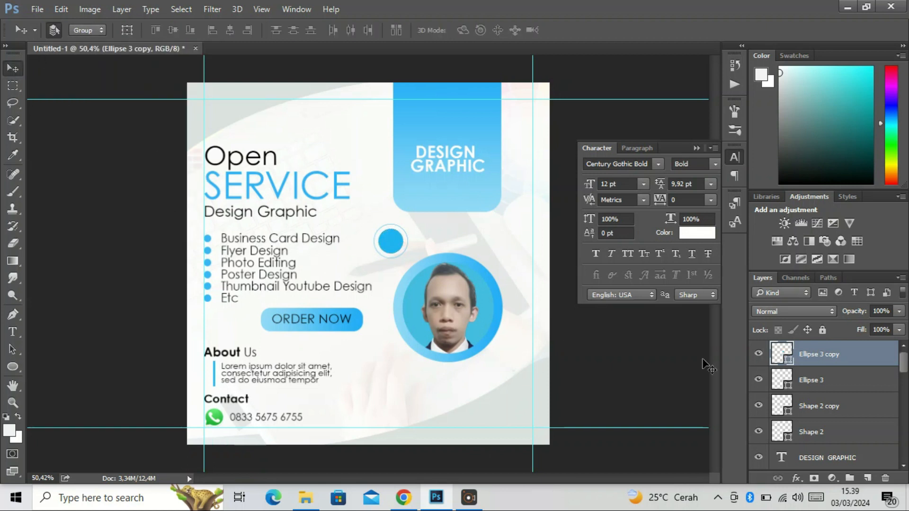
# Group the two circles and move the group onto the poster's right edge, slightly above the portrait
pyautogui.keyDown('shift'); pyautogui.click(817, 381); pyautogui.keyUp('shift')
pyautogui.hotkey('ctrl', 'g')
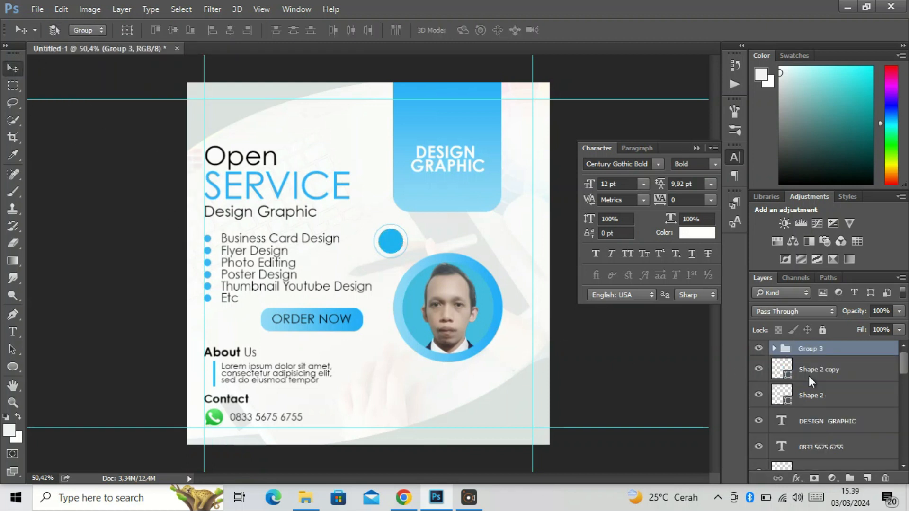
pyautogui.hotkey('ctrl', 't')
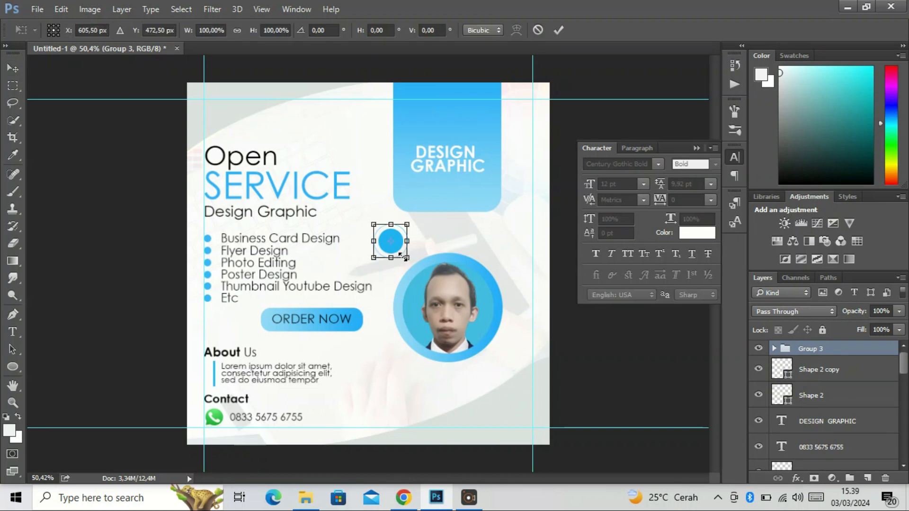
pyautogui.moveTo(395, 243); pyautogui.dragTo(555, 255)
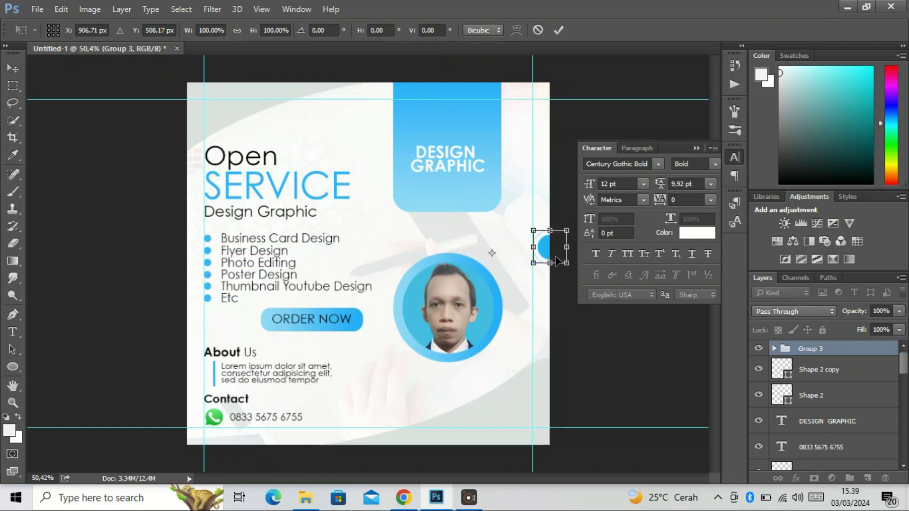
pyautogui.press('Return')
# Duplicate the circle group and place the copy centred at the top of the blue DESIGN GRAPHIC banner
pyautogui.hotkey('ctrl', 'j')
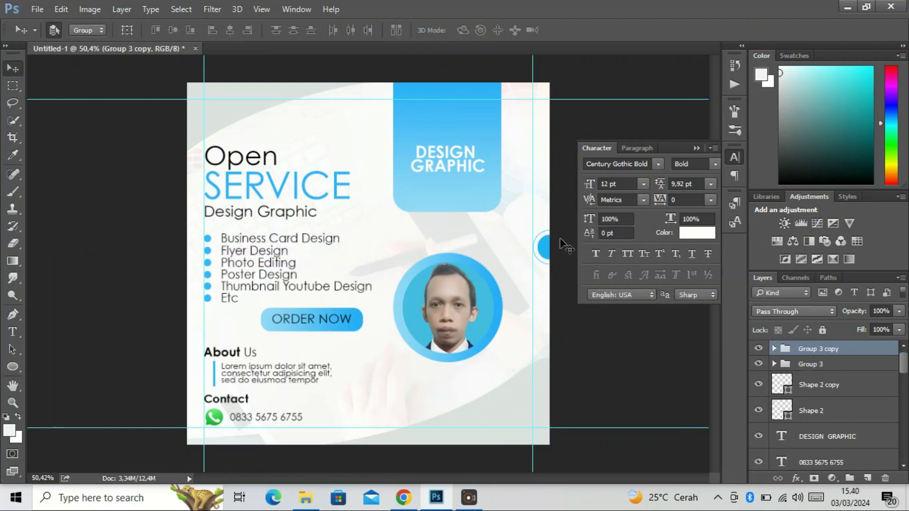
pyautogui.moveTo(547, 247); pyautogui.dragTo(438, 97)
pyautogui.moveTo(438, 97)
pyautogui.mouseDown()
pyautogui.moveTo(439, 85)
pyautogui.moveTo(439, 96)
pyautogui.mouseUp()
# Change the outer ring's stroke to white in the circle group on the banner
pyautogui.click(774, 349)
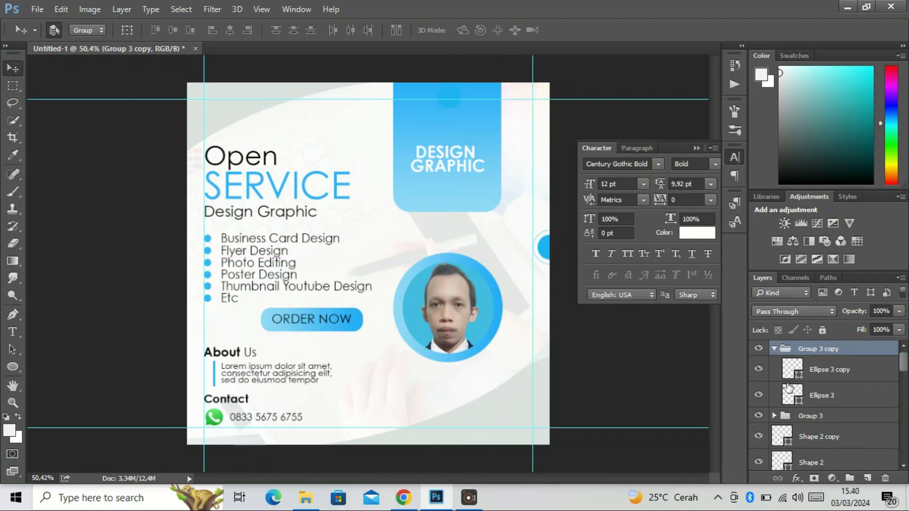
pyautogui.click(822, 395)
pyautogui.click(18, 366)
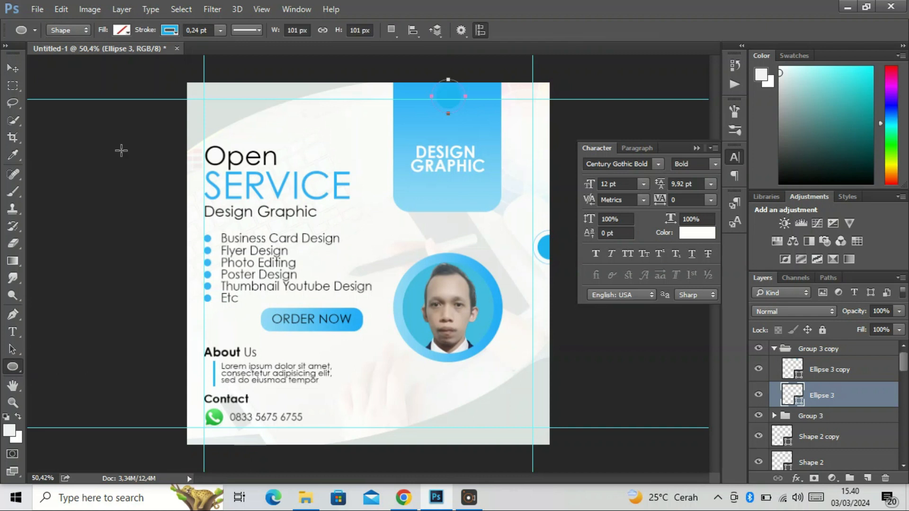
pyautogui.click(175, 33)
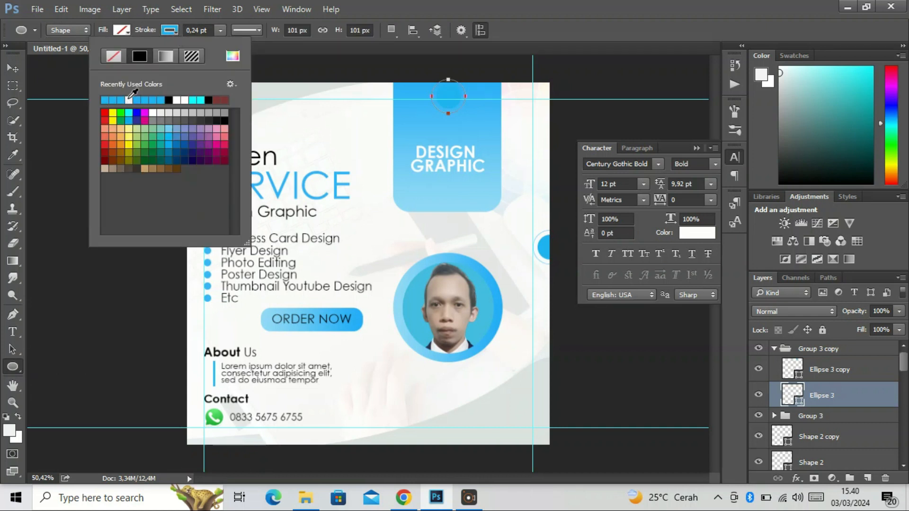
pyautogui.click(15, 69)
# Fill the inner circle of the banner's circle group with white
pyautogui.click(792, 369)
pyautogui.press('u')
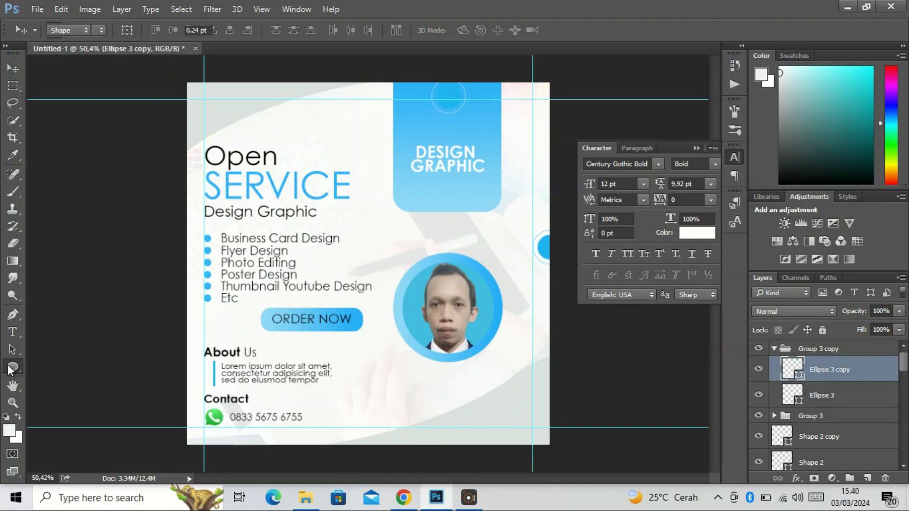
pyautogui.click(124, 31)
pyautogui.click(56, 100)
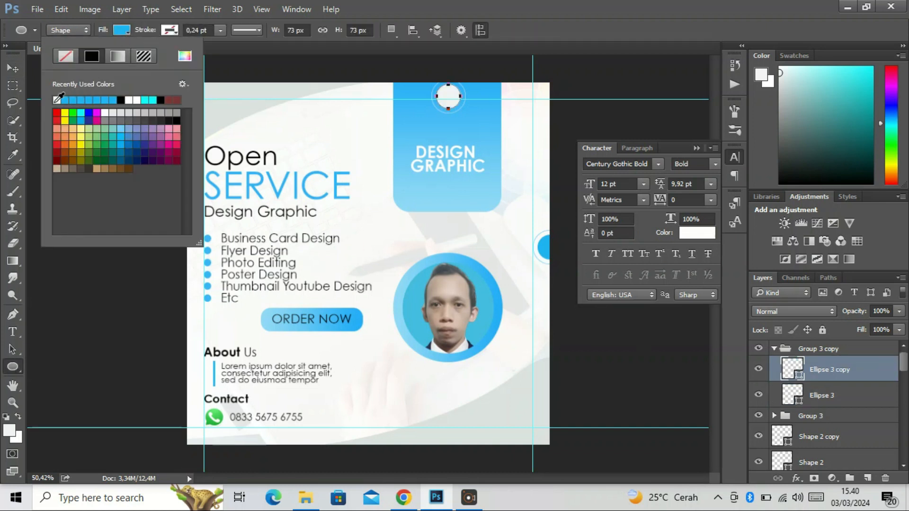
# Move the banner's circle group up so the poster's top edge cuts it roughly in half
pyautogui.click(12, 68)
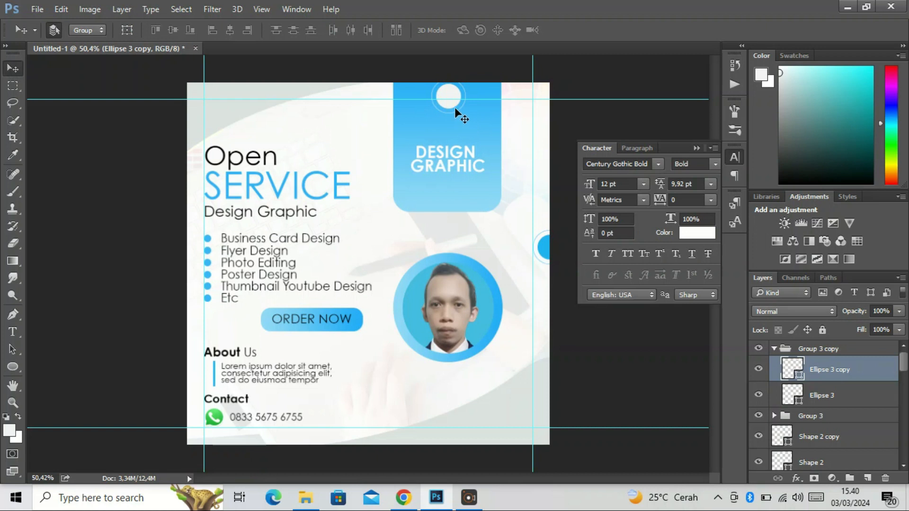
pyautogui.click(782, 349)
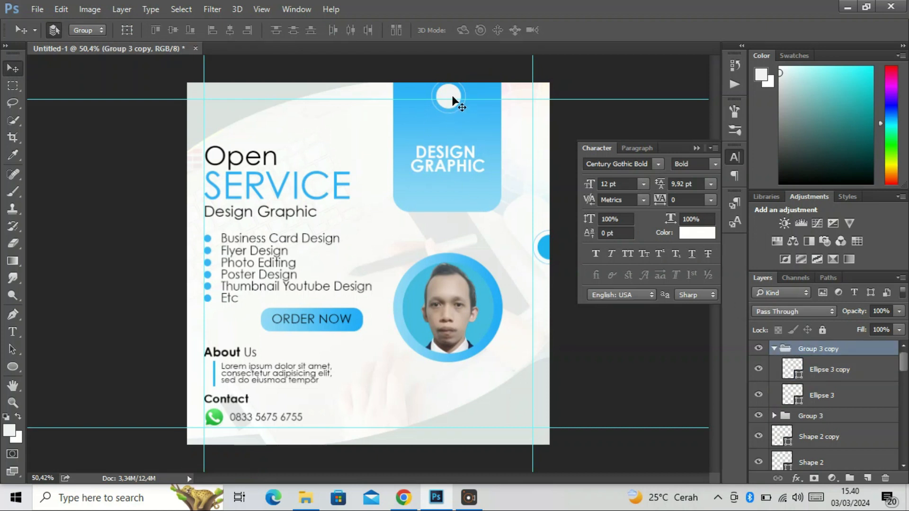
pyautogui.moveTo(453, 107); pyautogui.dragTo(450, 92)
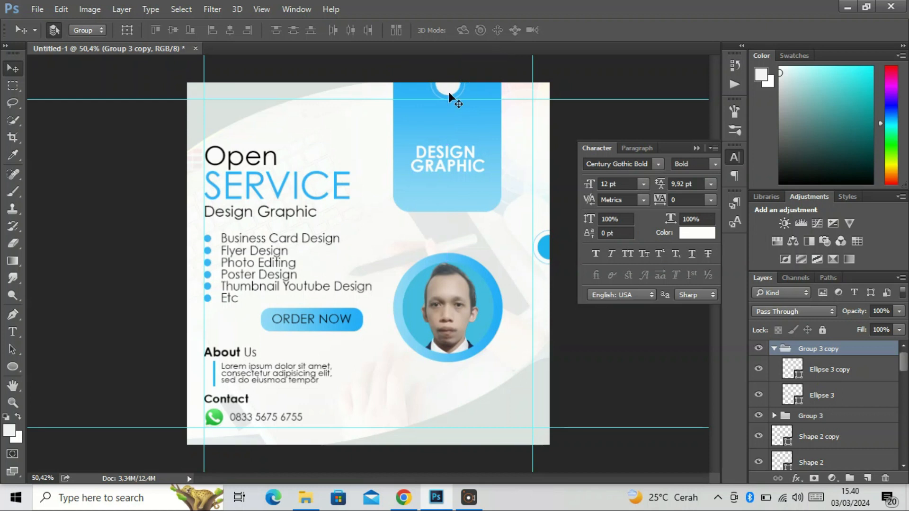
pyautogui.scroll(-3, 415, 219)
pyautogui.scroll(3, 423, 163)
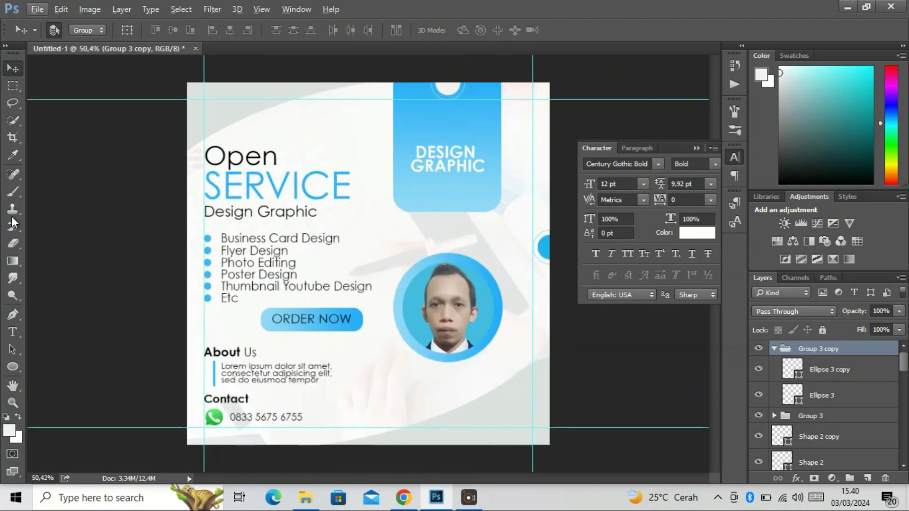
# Draw a white award ribbon custom shape, about 105 × 135 px, and move it onto the lower part of the banner
pyautogui.click(25, 472)
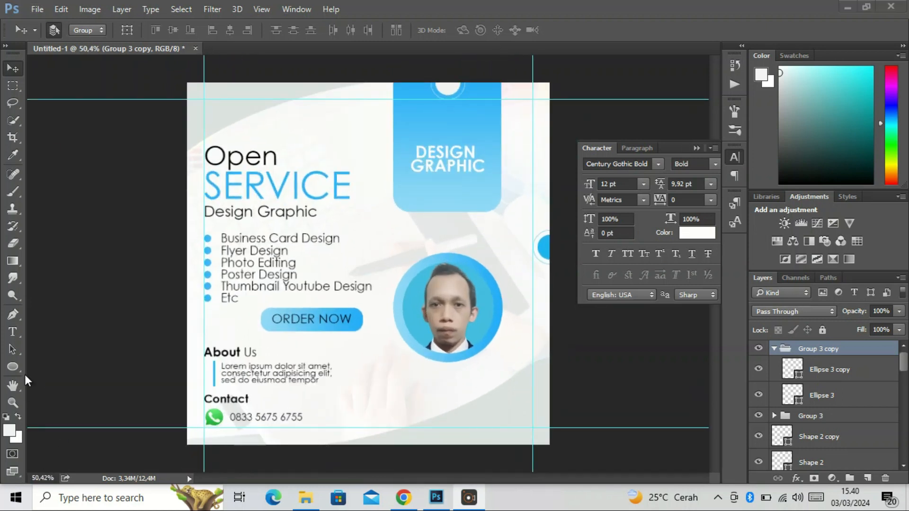
pyautogui.rightClick(13, 366)
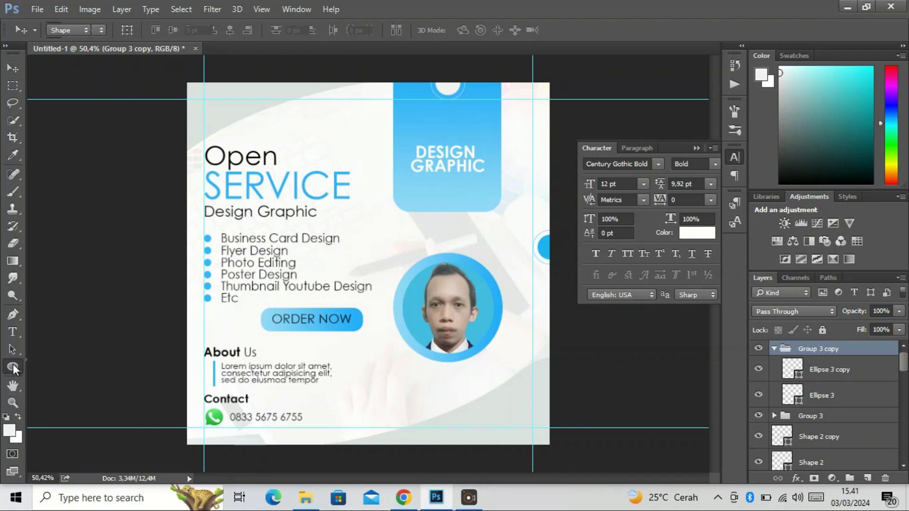
pyautogui.click(71, 427)
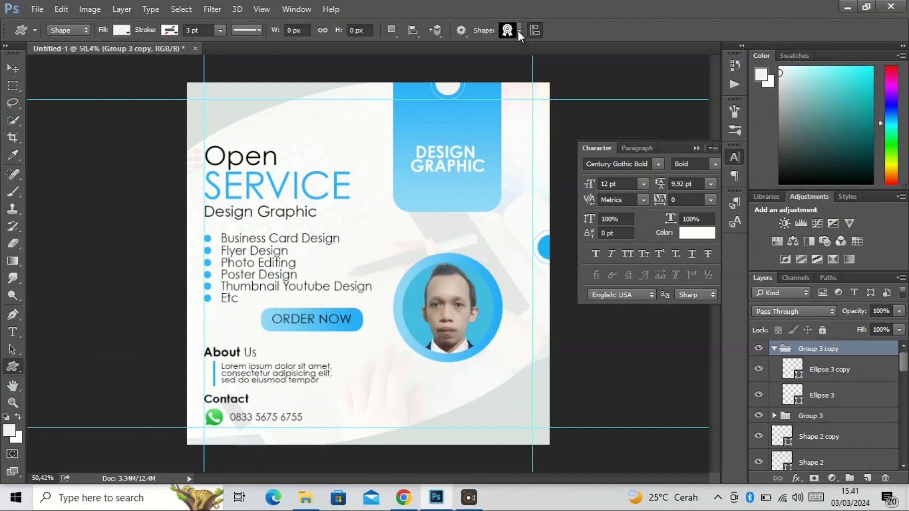
pyautogui.moveTo(409, 190); pyautogui.dragTo(371, 237)
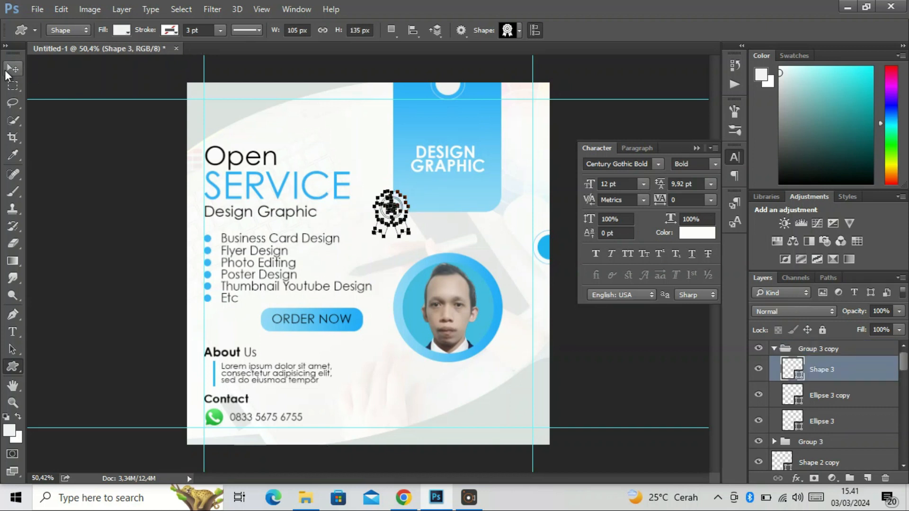
pyautogui.press('v')
pyautogui.moveTo(385, 201); pyautogui.dragTo(430, 204)
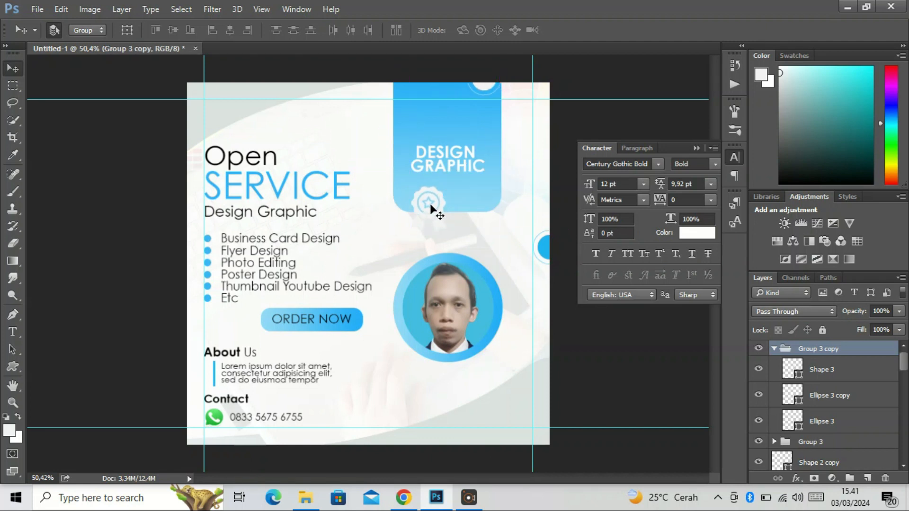
# Take the ribbon layer out of the circle group and move the circle group back to the centre of the banner's top
pyautogui.click(418, 214)
pyautogui.click(841, 378)
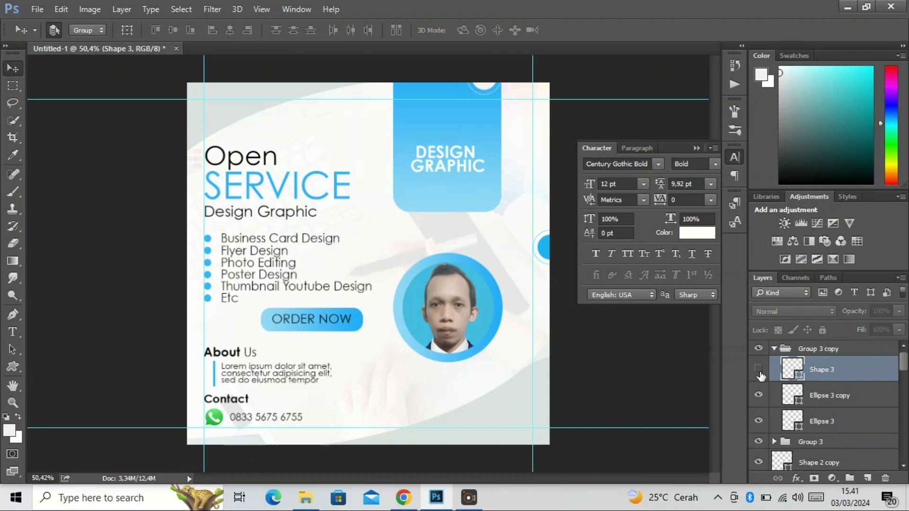
pyautogui.moveTo(848, 376); pyautogui.dragTo(842, 344)
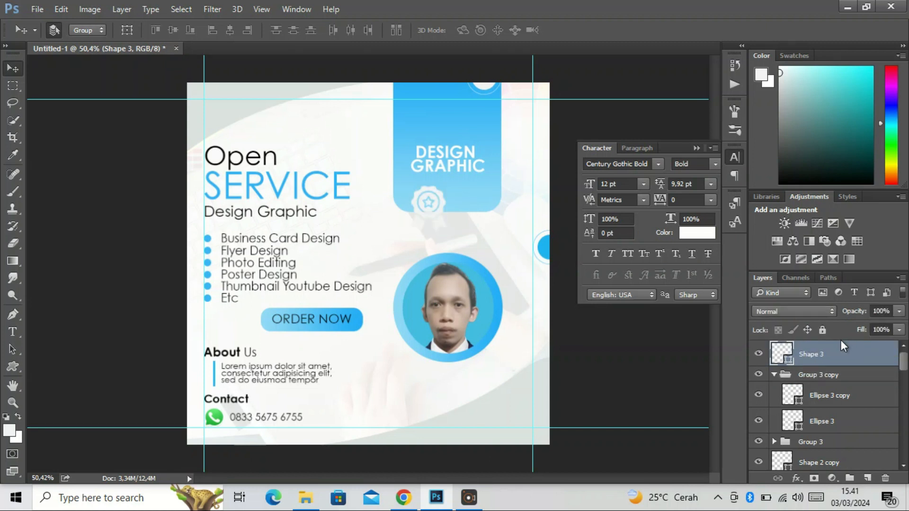
pyautogui.click(795, 377)
pyautogui.moveTo(481, 86); pyautogui.dragTo(445, 92)
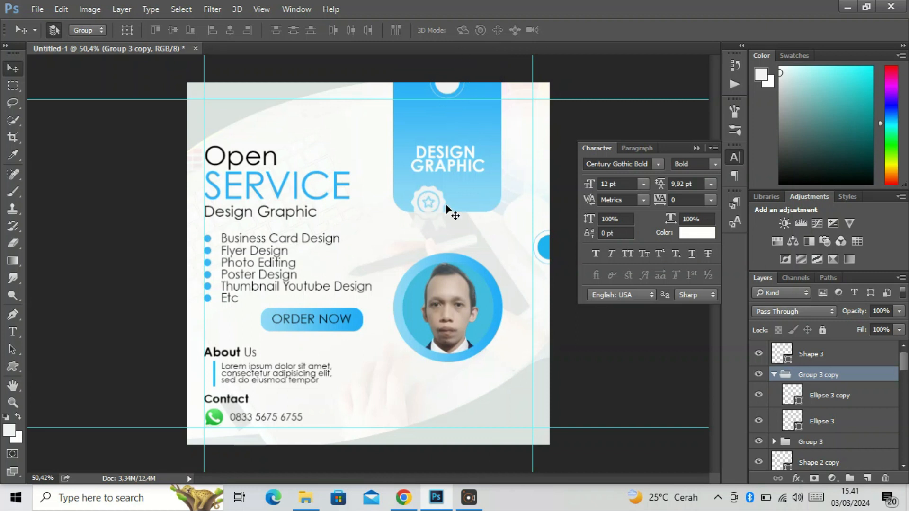
# Scale the award ribbon to about 90 × 116 px and centre it below the DESIGN GRAPHIC text on the banner
pyautogui.click(442, 207)
pyautogui.moveTo(434, 199); pyautogui.dragTo(456, 199)
pyautogui.hotkey('ctrl', 't')
pyautogui.press('Return')
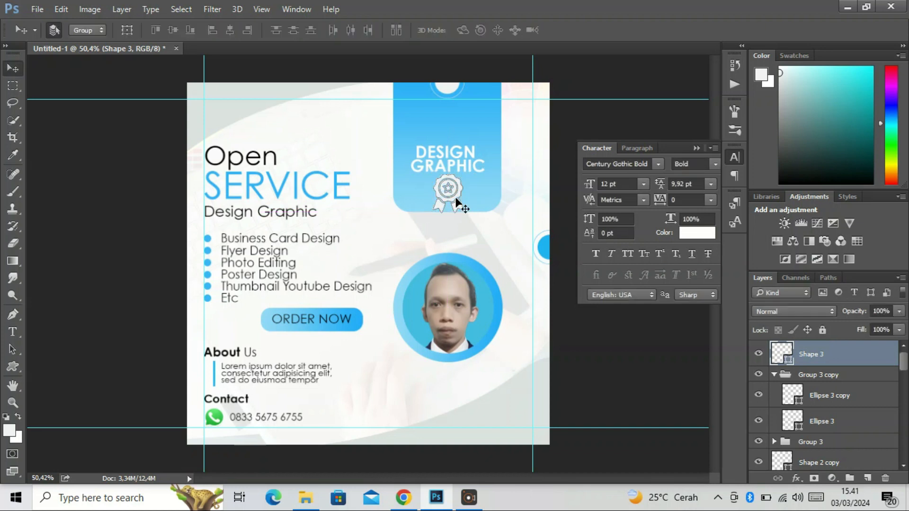
pyautogui.click(113, 169)
pyautogui.scroll(-2, 410, 212)
pyautogui.scroll(2, 411, 212)
# Draw a paperclip custom shape on its own layer, just above the end of the word Open
pyautogui.click(13, 367)
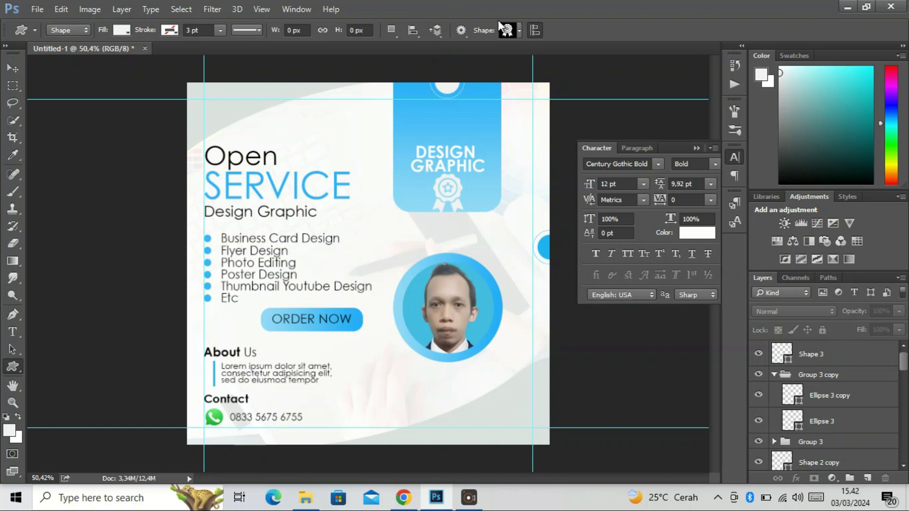
pyautogui.click(796, 351)
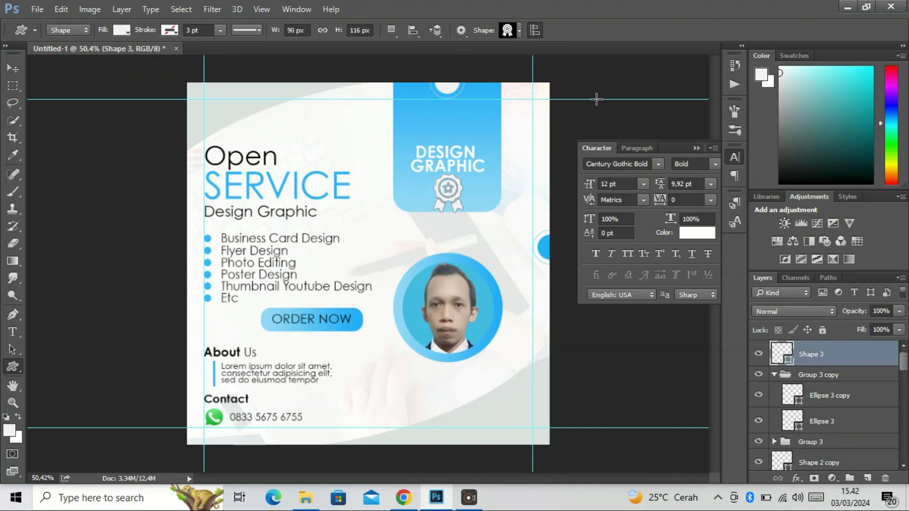
pyautogui.click(520, 31)
pyautogui.click(657, 418)
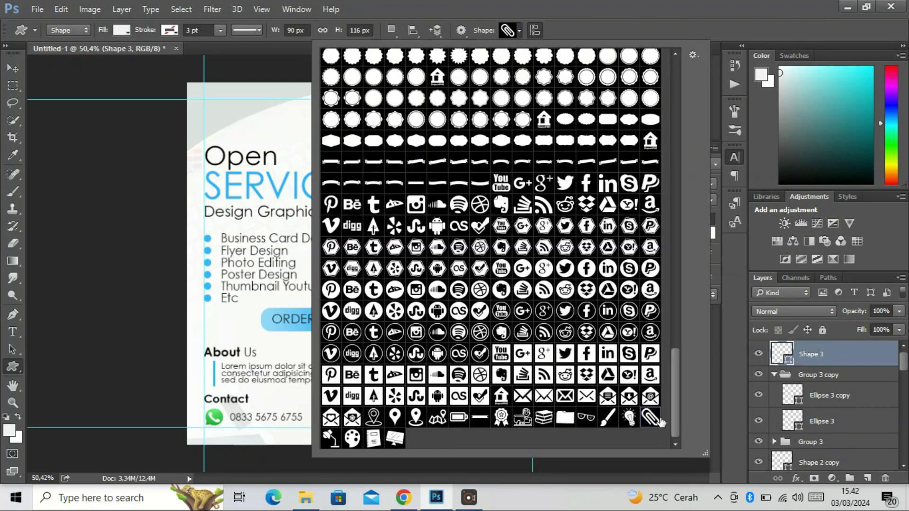
pyautogui.click(266, 101)
pyautogui.moveTo(269, 131); pyautogui.dragTo(294, 152)
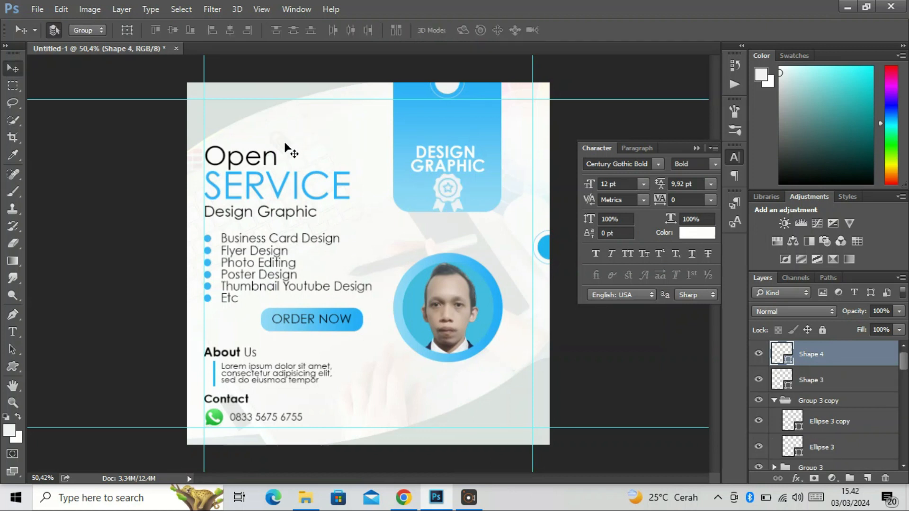
# Fill the paperclip with the banner's blue, #25b3f7
pyautogui.doubleClick(782, 354)
pyautogui.moveTo(556, 192); pyautogui.dragTo(483, 362)
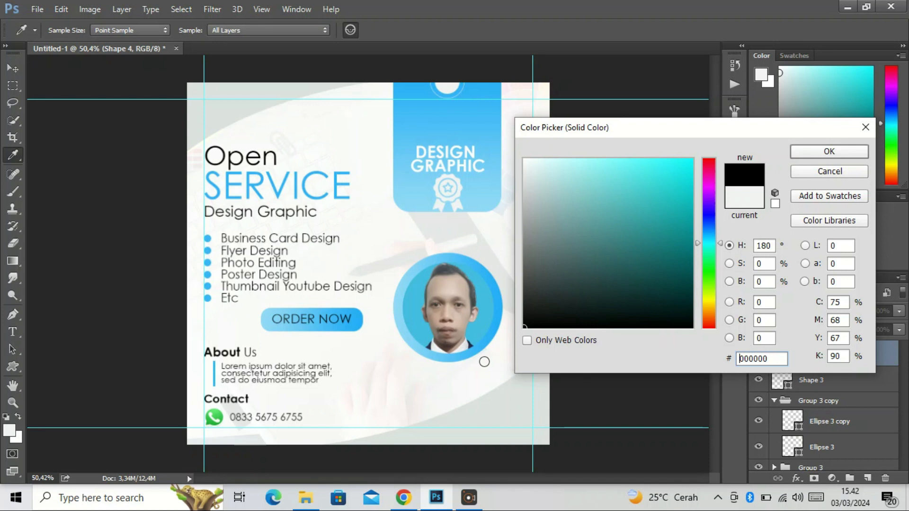
pyautogui.click(479, 279)
pyautogui.click(480, 83)
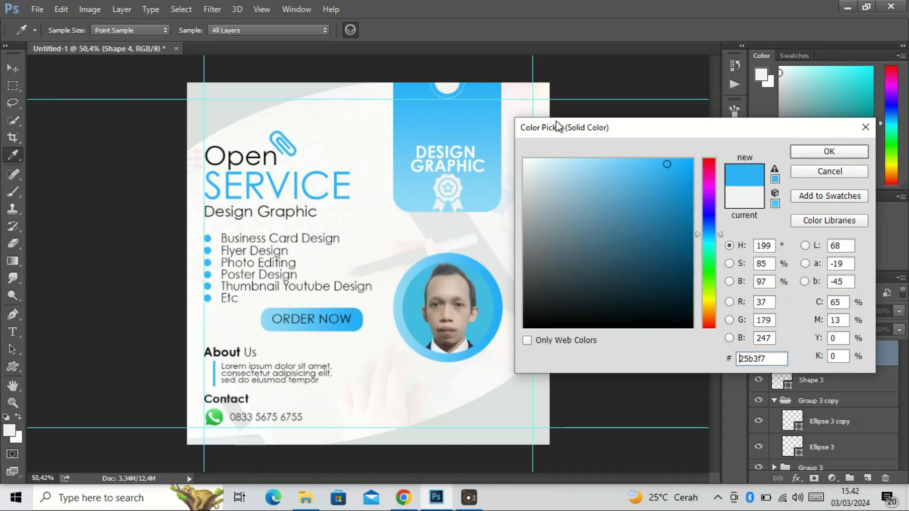
pyautogui.click(829, 150)
# Move the paperclip to the upper-left corner of the ORDER NOW button and scale it to about 76%
pyautogui.press('v')
pyautogui.moveTo(302, 141); pyautogui.dragTo(265, 315)
pyautogui.click(263, 318)
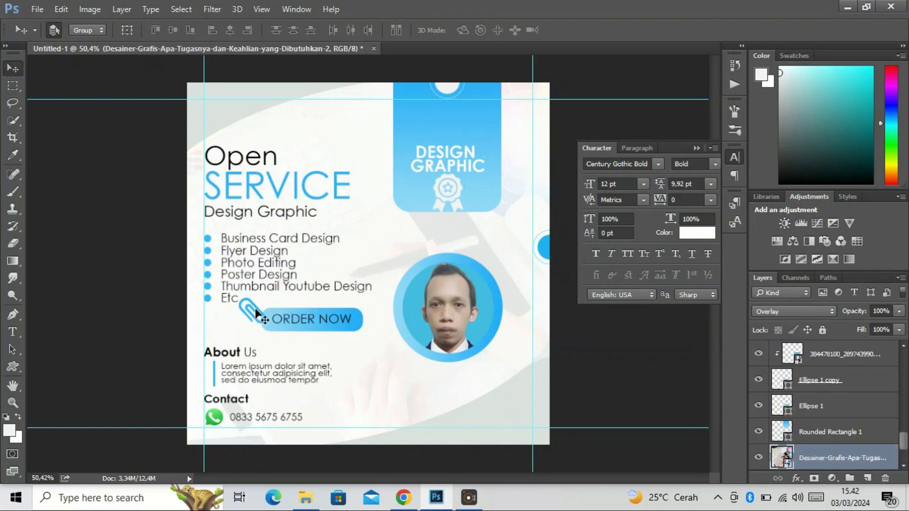
pyautogui.click(261, 311)
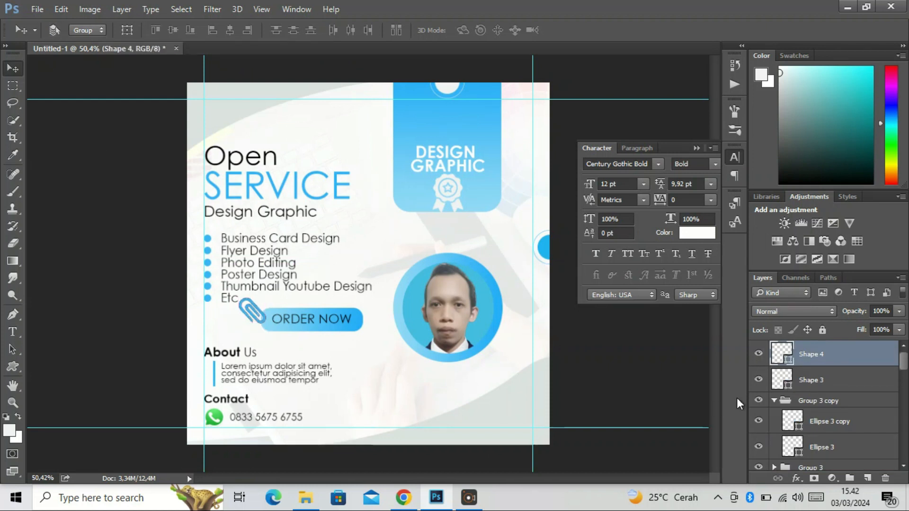
pyautogui.moveTo(256, 313); pyautogui.dragTo(249, 303)
pyautogui.hotkey('ctrl', 't')
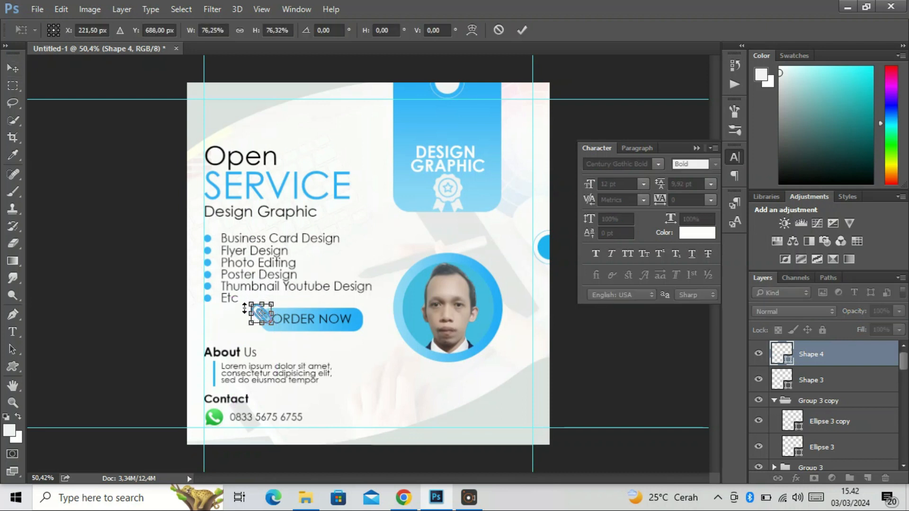
pyautogui.press('Return')
pyautogui.moveTo(290, 322); pyautogui.dragTo(286, 317)
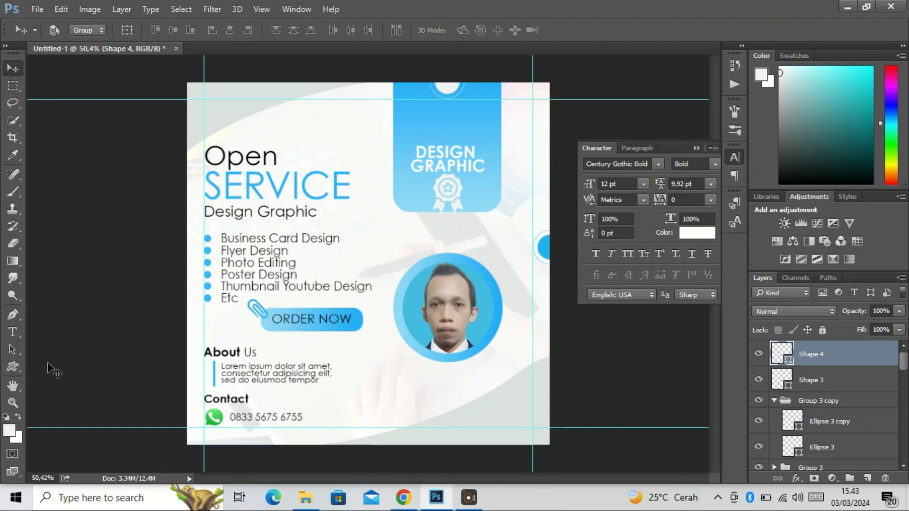
# Draw a paintbrush custom shape and move it onto the banner, above the left part of the DESIGN GRAPHIC text
pyautogui.click(13, 367)
pyautogui.click(520, 30)
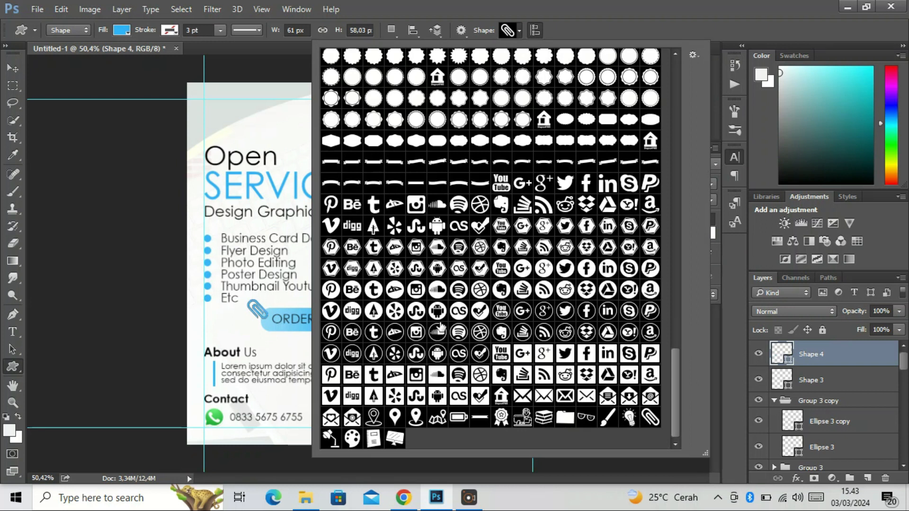
pyautogui.click(608, 417)
pyautogui.moveTo(298, 110); pyautogui.dragTo(317, 174)
pyautogui.press('v')
pyautogui.moveTo(304, 127)
pyautogui.mouseDown()
pyautogui.moveTo(419, 125)
pyautogui.moveTo(437, 143)
pyautogui.moveTo(419, 112)
pyautogui.mouseUp()
# Fill the paintbrush with white and fit its size to the space on the banner
pyautogui.doubleClick(781, 354)
pyautogui.click(524, 160)
pyautogui.click(829, 151)
pyautogui.hotkey('ctrl', 't')
pyautogui.press('Return')
# Draw a paint palette custom shape above the headline and fill it with white
pyautogui.click(13, 367)
pyautogui.click(520, 30)
pyautogui.click(354, 438)
pyautogui.moveTo(282, 112); pyautogui.dragTo(318, 153)
pyautogui.click(75, 57)
pyautogui.click(491, 220)
pyautogui.doubleClick(781, 354)
pyautogui.click(851, 150)
# Move the paint palette onto the banner beside the paintbrush and resize it to fit above DESIGN GRAPHIC
pyautogui.press('v')
pyautogui.moveTo(313, 114); pyautogui.dragTo(503, 150)
pyautogui.hotkey('ctrl', 't')
pyautogui.press('Return')
pyautogui.scroll(-2, 105, 95)
pyautogui.scroll(2, 105, 95)
# Draw a glasses custom shape, place it beside the About Us text, and fill it with the banner's blue
pyautogui.click(12, 367)
pyautogui.click(519, 31)
pyautogui.click(456, 423)
pyautogui.moveTo(288, 138)
pyautogui.mouseDown()
pyautogui.moveTo(333, 158)
pyautogui.moveTo(401, 374)
pyautogui.mouseUp()
pyautogui.press('v')
pyautogui.doubleClick(781, 354)
pyautogui.click(430, 85)
pyautogui.click(828, 150)
# Draw a blue light bulb custom shape right after the word Open
pyautogui.click(13, 367)
pyautogui.click(519, 30)
pyautogui.click(629, 417)
pyautogui.moveTo(276, 133); pyautogui.dragTo(304, 168)
pyautogui.click(13, 68)
# Draw a blue computer monitor custom shape and move it to the area above the portrait's left side
pyautogui.click(13, 367)
pyautogui.click(519, 30)
pyautogui.click(396, 441)
pyautogui.moveTo(260, 131); pyautogui.dragTo(332, 202)
pyautogui.click(316, 163)
pyautogui.click(483, 222)
pyautogui.press('v')
pyautogui.moveTo(315, 162); pyautogui.dragTo(389, 249)
# Scale the monitor icon to about 65% and rotate it about 16.65° clockwise
pyautogui.hotkey('ctrl', 't')
pyautogui.moveTo(435, 213); pyautogui.dragTo(448, 232)
pyautogui.moveTo(396, 244); pyautogui.dragTo(503, 243)
pyautogui.moveTo(453, 207); pyautogui.dragTo(391, 229)
pyautogui.press('Return')
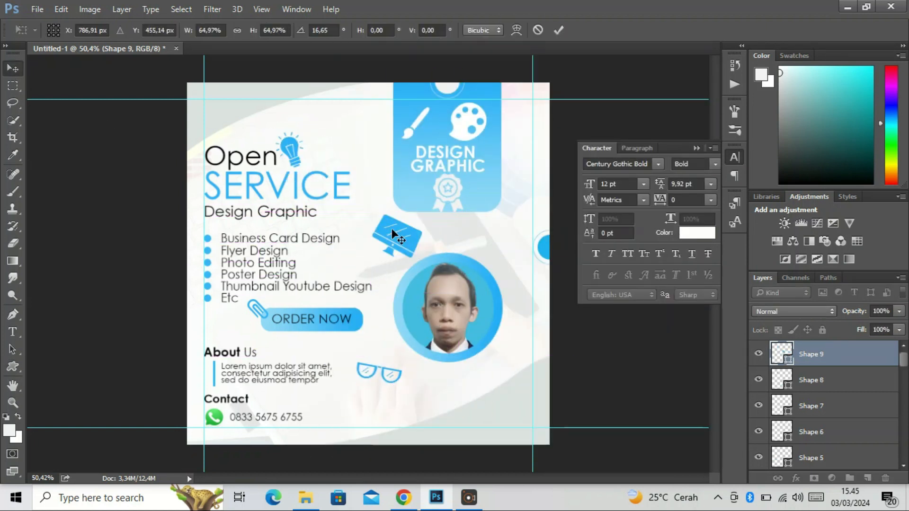
pyautogui.scroll(-1, 391, 229)
# Draw a blue notebook custom shape, place it below the portrait, and resize and tilt it slightly
pyautogui.click(13, 367)
pyautogui.click(520, 30)
pyautogui.click(374, 440)
pyautogui.moveTo(258, 135)
pyautogui.mouseDown()
pyautogui.moveTo(295, 167)
pyautogui.moveTo(422, 395)
pyautogui.moveTo(461, 396)
pyautogui.mouseUp()
pyautogui.press('v')
pyautogui.hotkey('ctrl', 't')
pyautogui.moveTo(452, 396); pyautogui.dragTo(444, 371)
pyautogui.press('Return')
# Draw a blue desk lamp custom shape at the end of the Design Graphic subtitle
pyautogui.click(13, 367)
pyautogui.click(519, 30)
pyautogui.click(331, 439)
pyautogui.moveTo(257, 221)
pyautogui.mouseDown()
pyautogui.moveTo(297, 265)
pyautogui.moveTo(347, 242)
pyautogui.moveTo(343, 218)
pyautogui.mouseUp()
# Move the monitor icon to the portrait's right side and nudge the notebook icon below the portrait
pyautogui.press('v')
pyautogui.moveTo(397, 241); pyautogui.dragTo(507, 289)
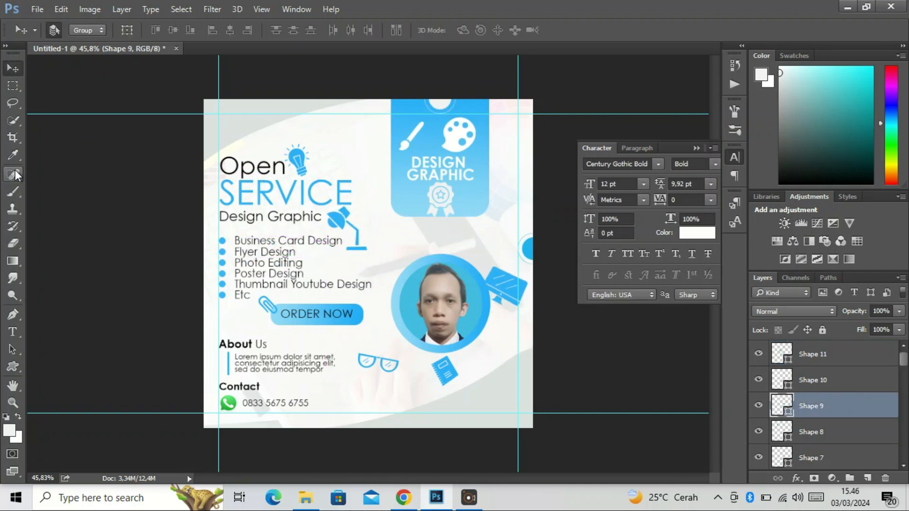
pyautogui.moveTo(450, 372); pyautogui.dragTo(449, 371)
# Add a text line with the contact's e-mail address near the poster's lower-right corner, above all shape layers
pyautogui.click(812, 354)
pyautogui.press('t')
pyautogui.click(448, 406)
# Set the e-mail text's colour to the banner's blue, #28b4f7
pyautogui.hotkey('ctrl', 'a')
pyautogui.click(696, 233)
pyautogui.click(481, 128)
pyautogui.click(813, 153)
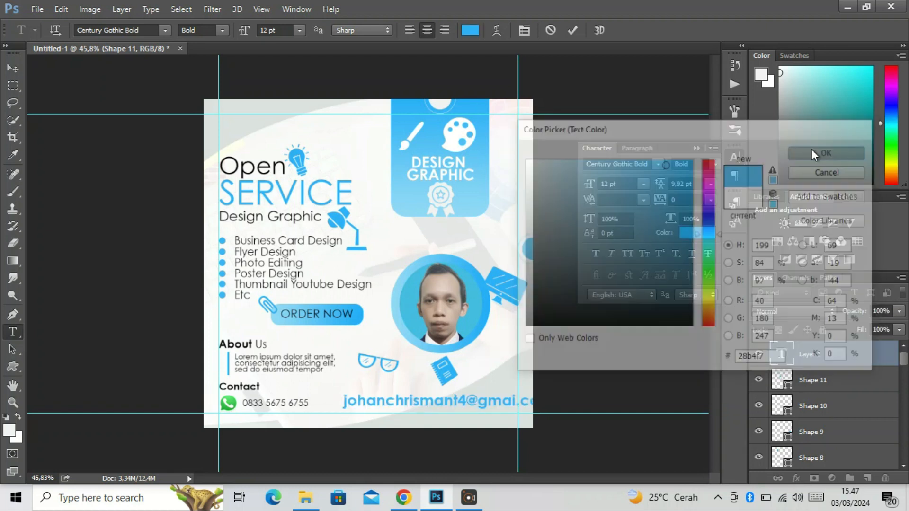
# Scale the e-mail text down to about 5.56 pt and fit it against the right margin guide
pyautogui.click(12, 69)
pyautogui.hotkey('ctrl', 't')
pyautogui.moveTo(344, 393); pyautogui.dragTo(442, 387)
pyautogui.press('Return')
# Correct the misspelled domain in the e-mail text to gmail.com
pyautogui.doubleClick(783, 356)
pyautogui.click(507, 402)
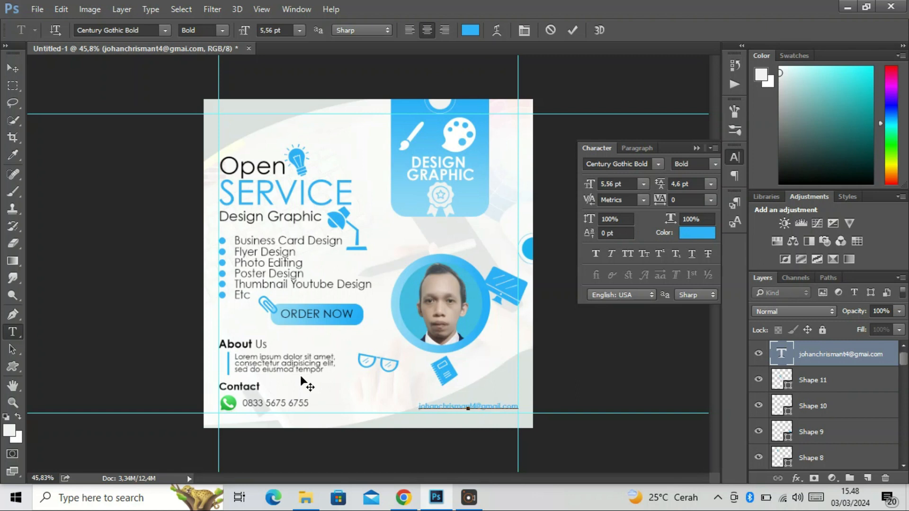
pyautogui.click(13, 68)
pyautogui.click(109, 137)
pyautogui.click(37, 9)
pyautogui.click(812, 354)
# Place the Facebook logo file pngwing.com (83) from Downloads as an embedded image
pyautogui.click(45, 7)
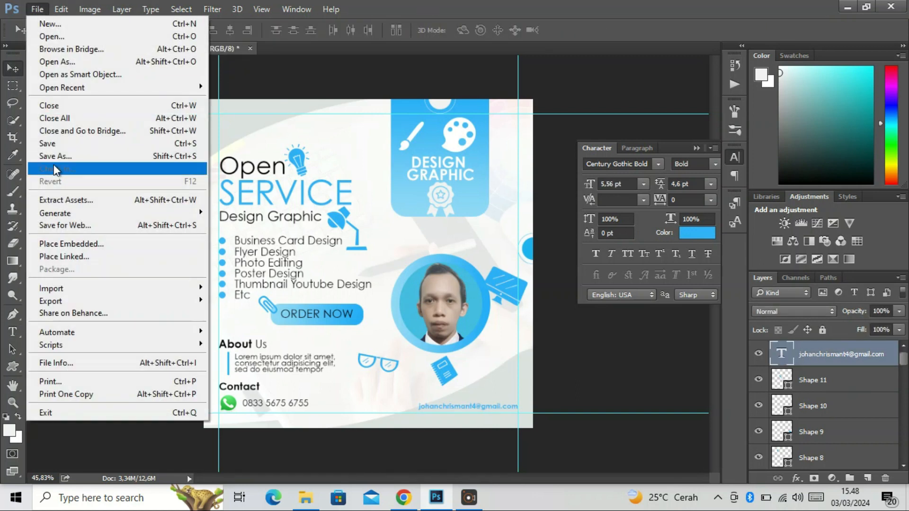
pyautogui.click(57, 235)
pyautogui.scroll(-1, 264, 188)
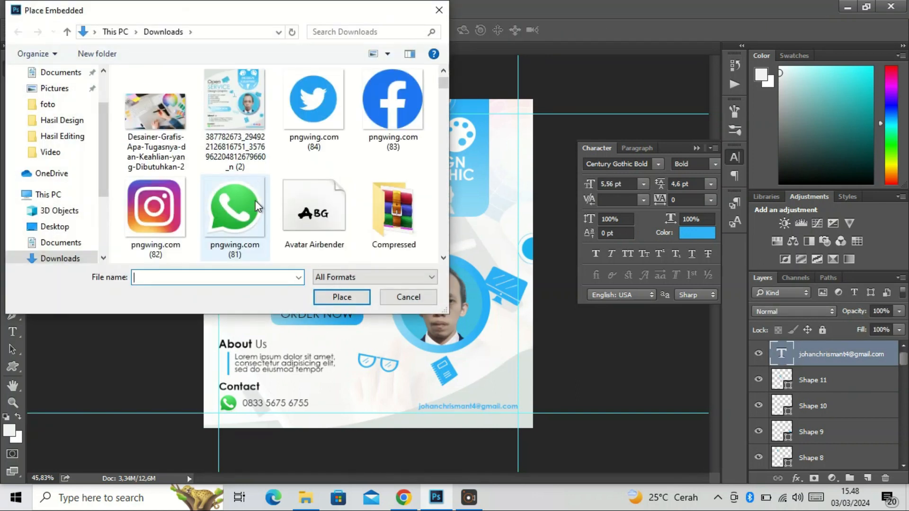
pyautogui.click(371, 118)
pyautogui.click(341, 297)
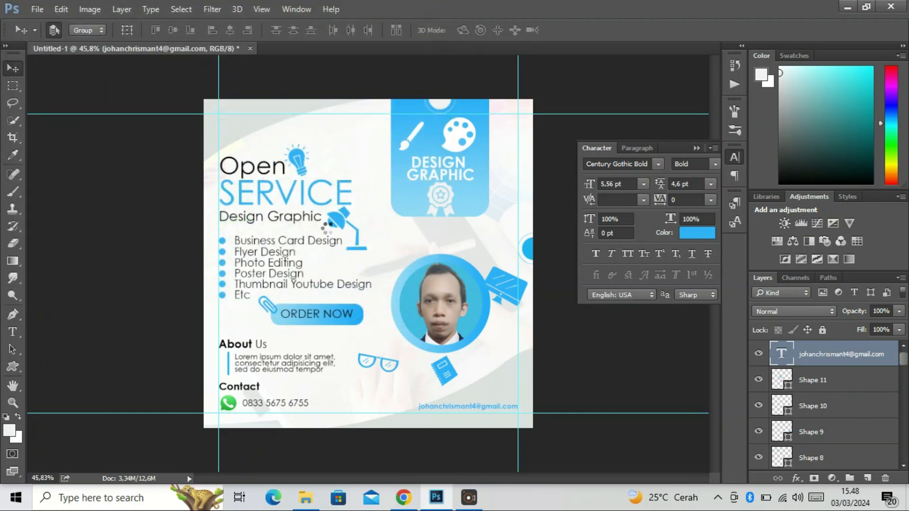
# Shrink the placed Facebook logo to about 0.26% scale and position it just above the right half of the e-mail text
pyautogui.moveTo(533, 97); pyautogui.dragTo(497, 397)
pyautogui.press('Return')
pyautogui.hotkey('ctrl', 't')
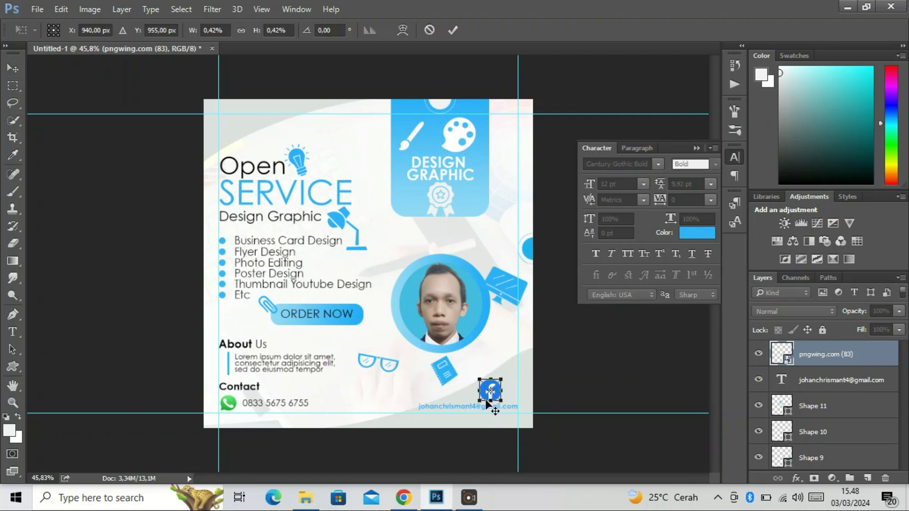
pyautogui.moveTo(501, 380); pyautogui.dragTo(496, 391)
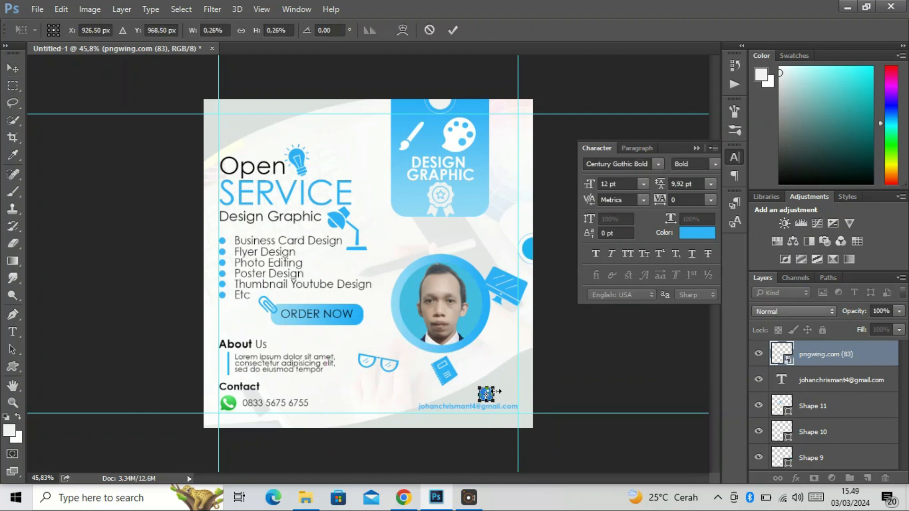
pyautogui.press('Return')
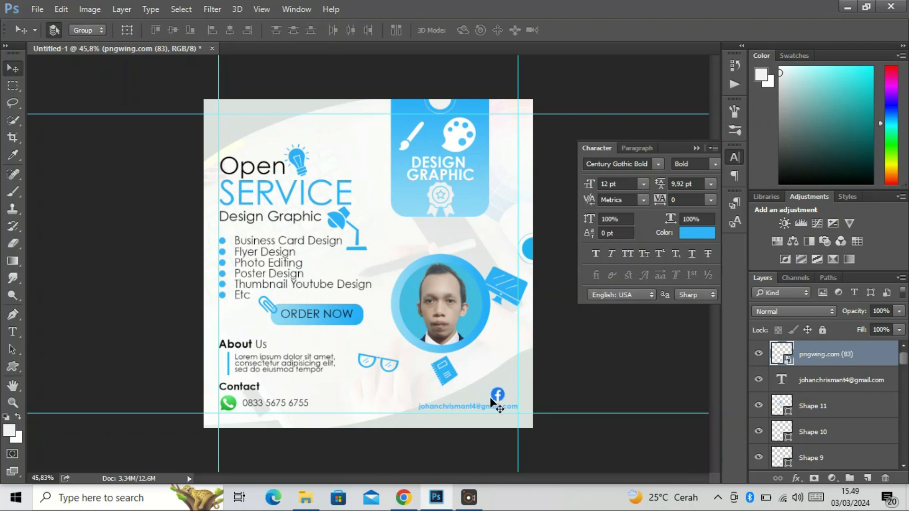
pyautogui.hotkey('shift', 'Left')
pyautogui.hotkey('shift', 'Left')
# Place the Instagram logo file pngwing.com (82) as an embedded image, scaled down to sit just left of the Facebook logo
pyautogui.click(39, 11)
pyautogui.click(33, 243)
pyautogui.scroll(-5, 229, 192)
pyautogui.scroll(2, 229, 192)
pyautogui.doubleClick(156, 102)
pyautogui.moveTo(527, 105); pyautogui.dragTo(479, 397)
pyautogui.press('Return')
pyautogui.hotkey('ctrl', 't')
pyautogui.press('Return')
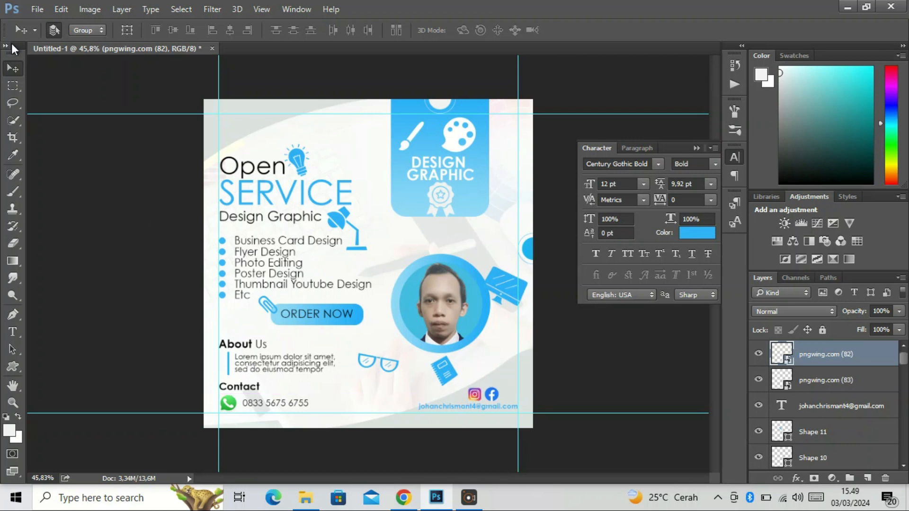
# Place the Twitter logo file pngwing.com (84) as an embedded image, scaled down to sit just right of the Facebook logo
pyautogui.click(37, 9)
pyautogui.click(51, 180)
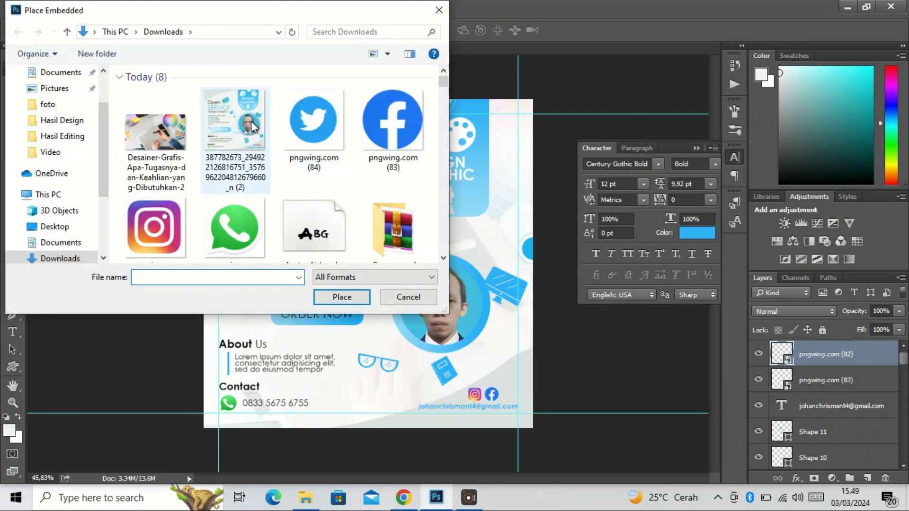
pyautogui.click(316, 143)
pyautogui.click(342, 297)
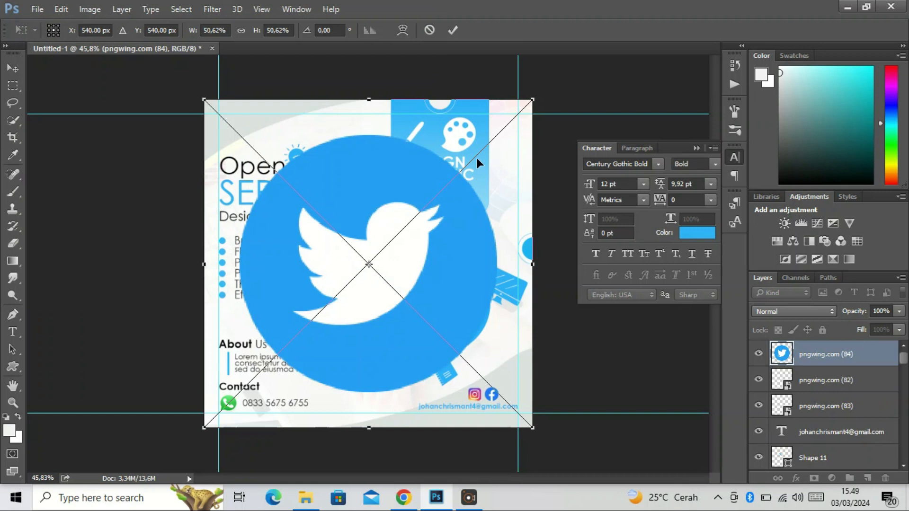
pyautogui.moveTo(537, 99); pyautogui.dragTo(514, 397)
pyautogui.press('Return')
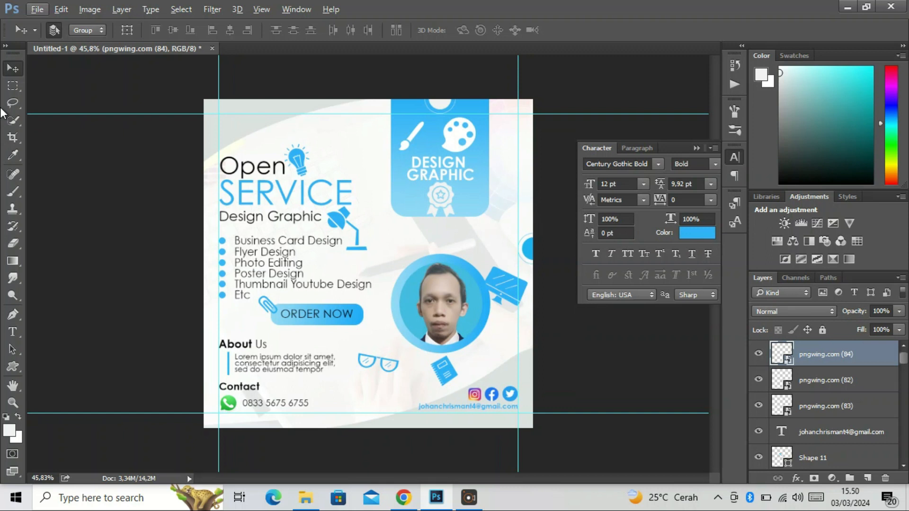
# Draw a vertical rectangle about 390 × 1131 px over the banner and portrait, spanning the full poster height
pyautogui.rightClick(14, 367)
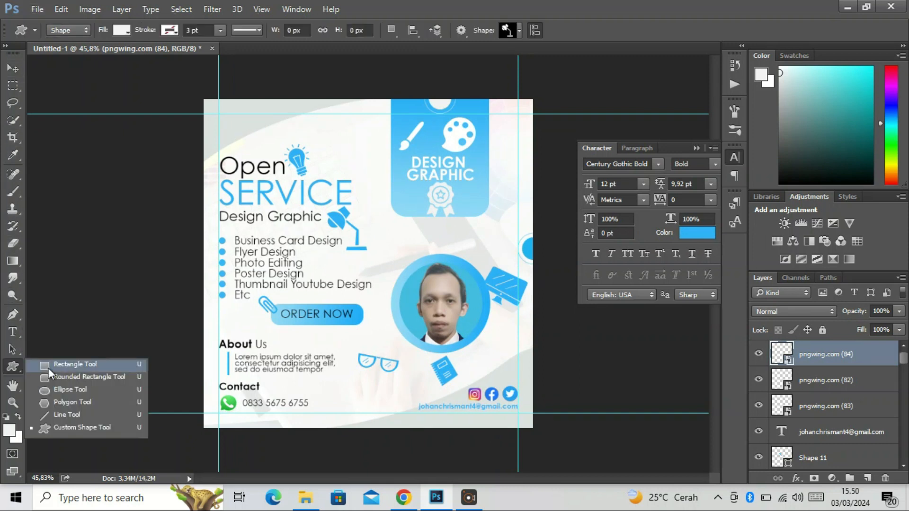
pyautogui.click(50, 365)
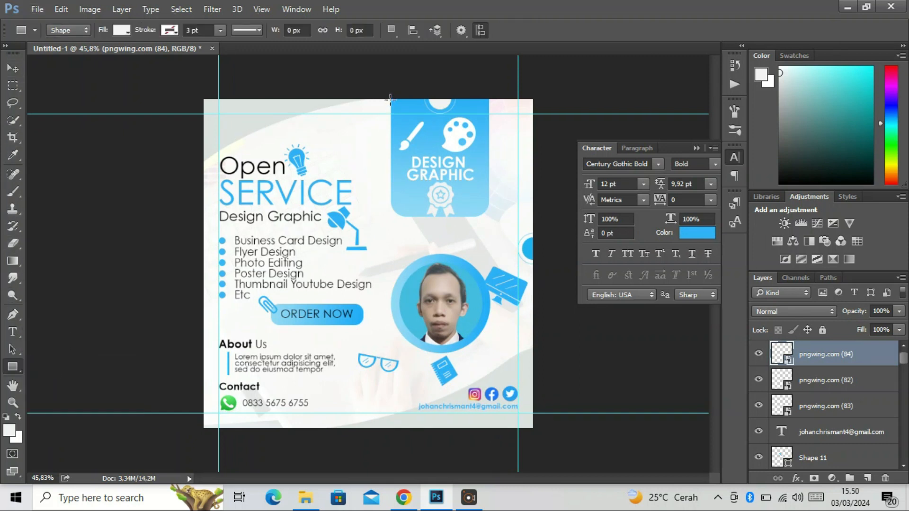
pyautogui.moveTo(382, 96); pyautogui.dragTo(501, 450)
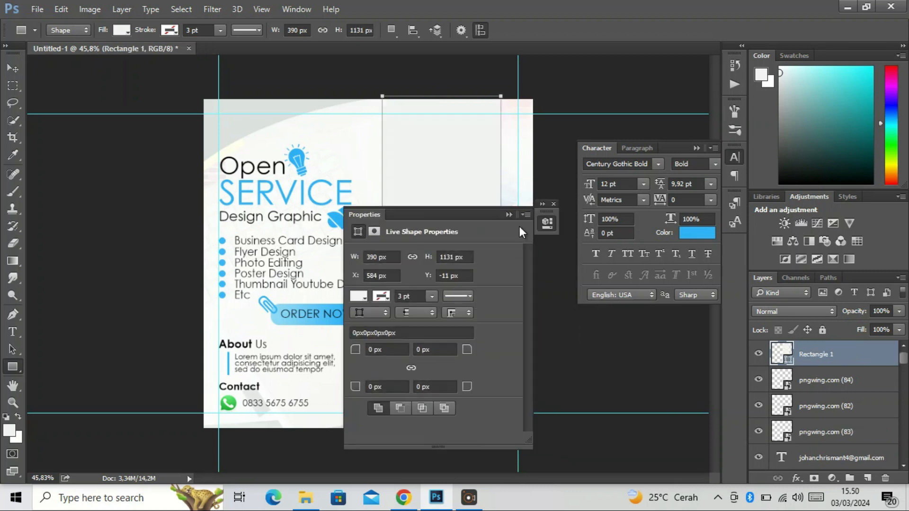
# Fill the tall rectangle with the recently used light blue and collapse the floating panels covering the canvas
pyautogui.click(357, 296)
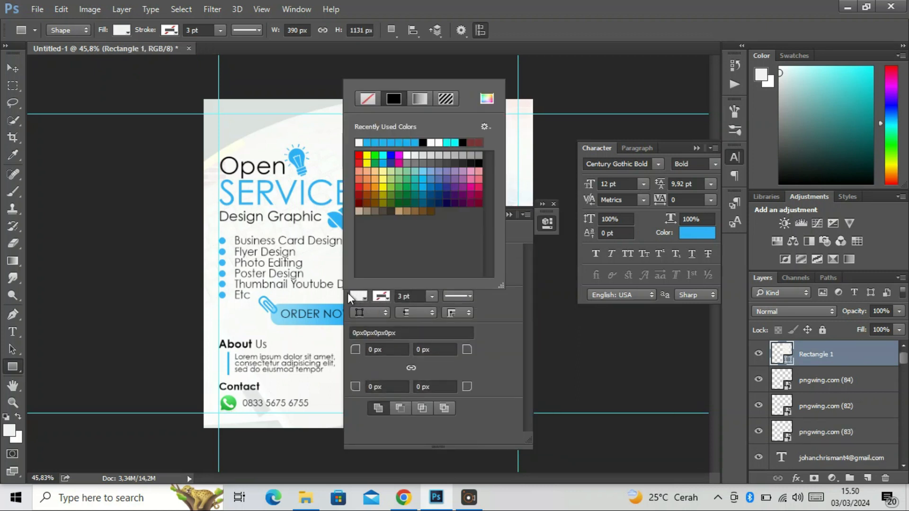
pyautogui.click(400, 143)
pyautogui.click(512, 230)
pyautogui.click(695, 149)
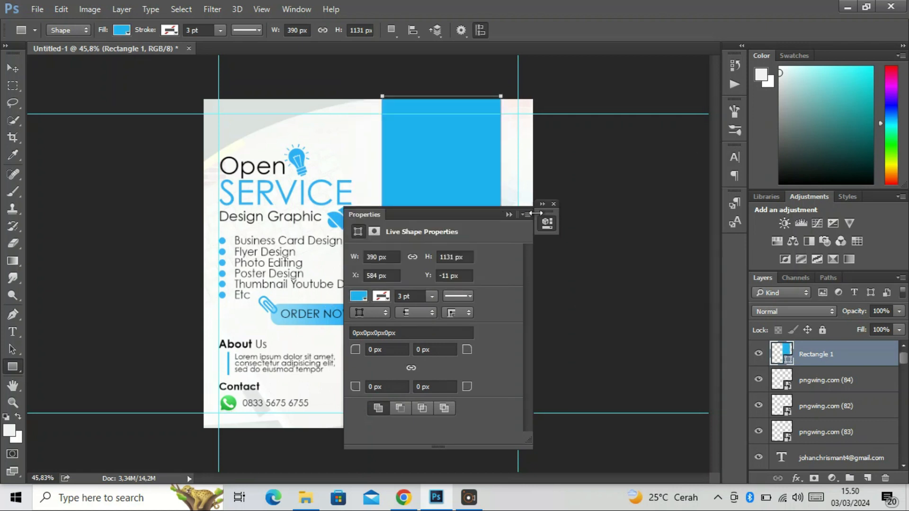
pyautogui.click(545, 224)
# Move the tall rectangle's layer beneath the banner's rounded rectangle, just above the background photo, and shift it slightly left
pyautogui.moveTo(809, 355); pyautogui.dragTo(832, 400)
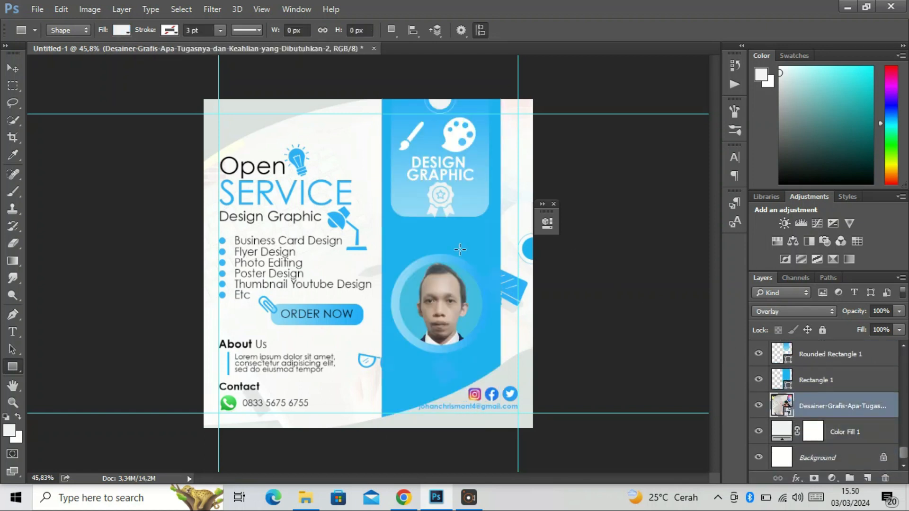
pyautogui.press('v')
pyautogui.moveTo(461, 249); pyautogui.dragTo(461, 249)
# Add a layer mask to the tall rectangle and fade out its lower part with a black-to-transparent linear gradient
pyautogui.click(814, 479)
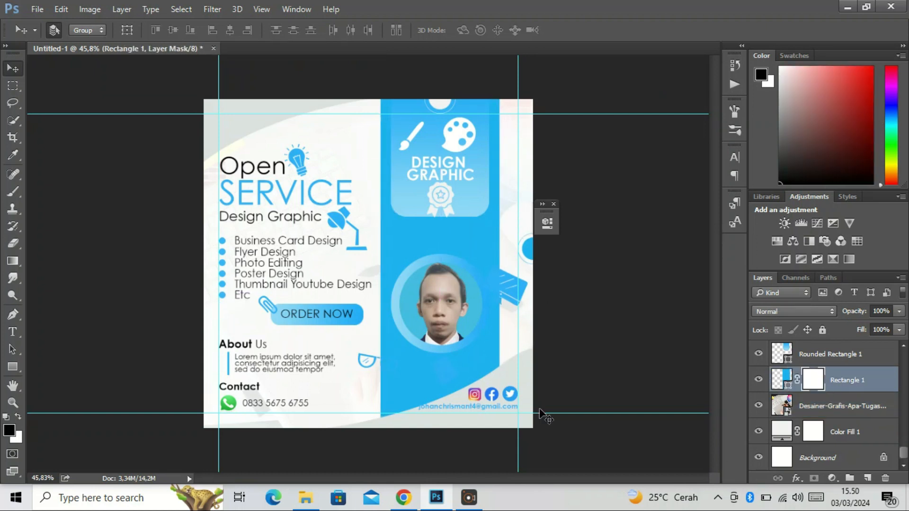
pyautogui.click(13, 262)
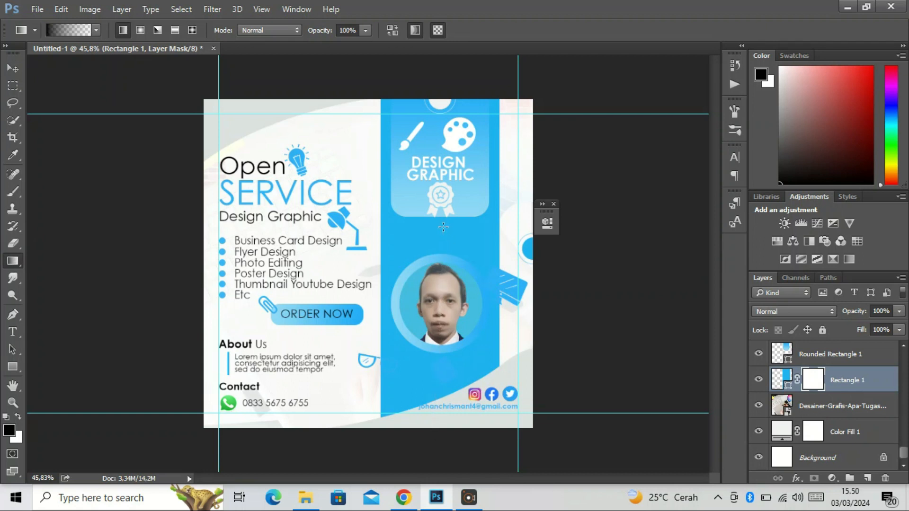
pyautogui.moveTo(444, 228); pyautogui.dragTo(424, 385)
pyautogui.moveTo(426, 433); pyautogui.dragTo(427, 433)
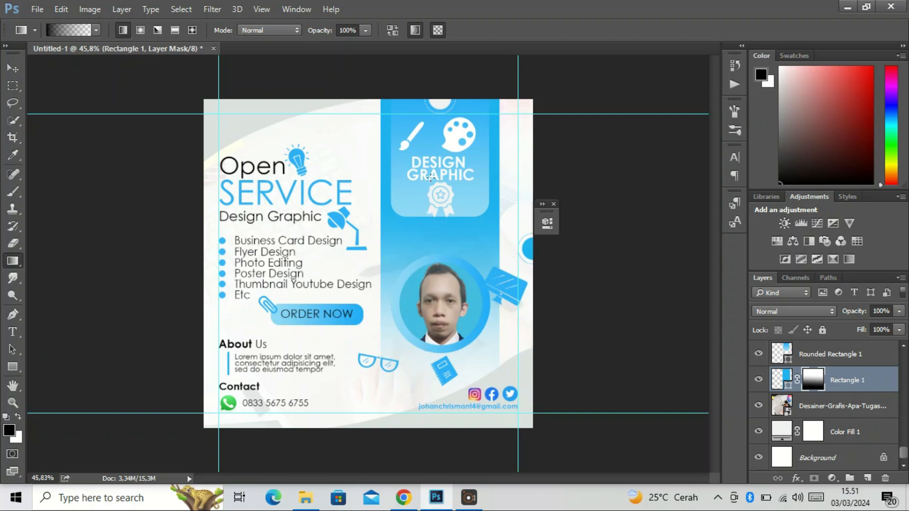
# Extend the rectangle's mask fade with a gradient starting higher in the banner, and lower the layer opacity to about 23%
pyautogui.moveTo(446, 143); pyautogui.dragTo(429, 389)
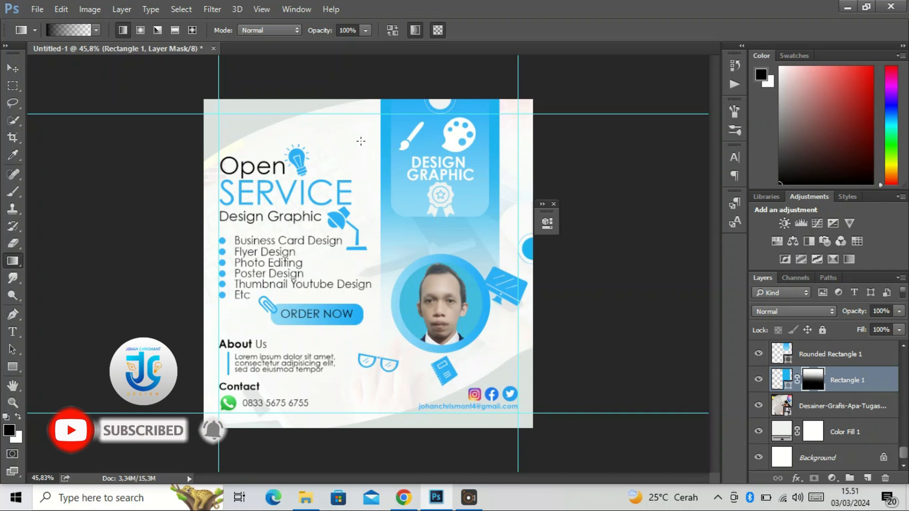
pyautogui.click(899, 312)
pyautogui.moveTo(899, 325); pyautogui.dragTo(846, 325)
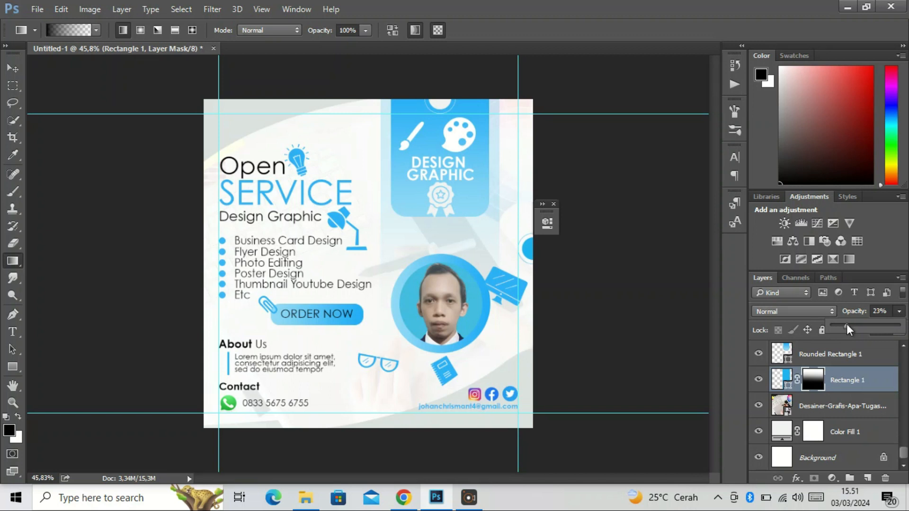
# Add the two-line text "LOGO HERE" above the "Open" heading, on a new layer at the top of the stack
pyautogui.click(14, 332)
pyautogui.click(896, 458)
pyautogui.moveTo(904, 455); pyautogui.dragTo(902, 348)
pyautogui.click(852, 354)
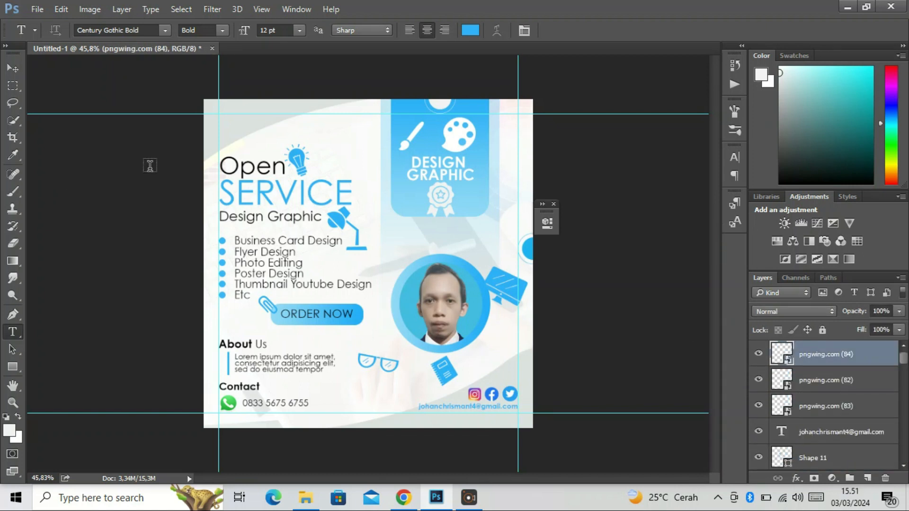
pyautogui.click(240, 124)
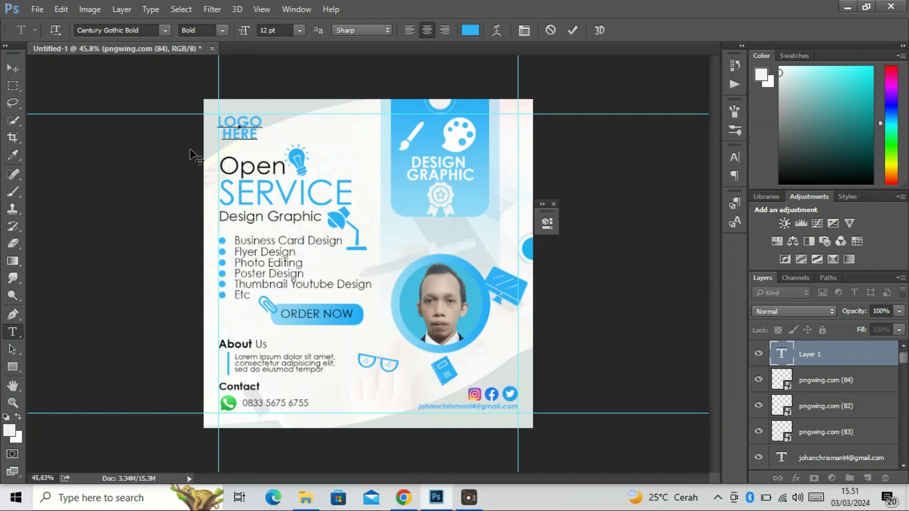
pyautogui.click(11, 69)
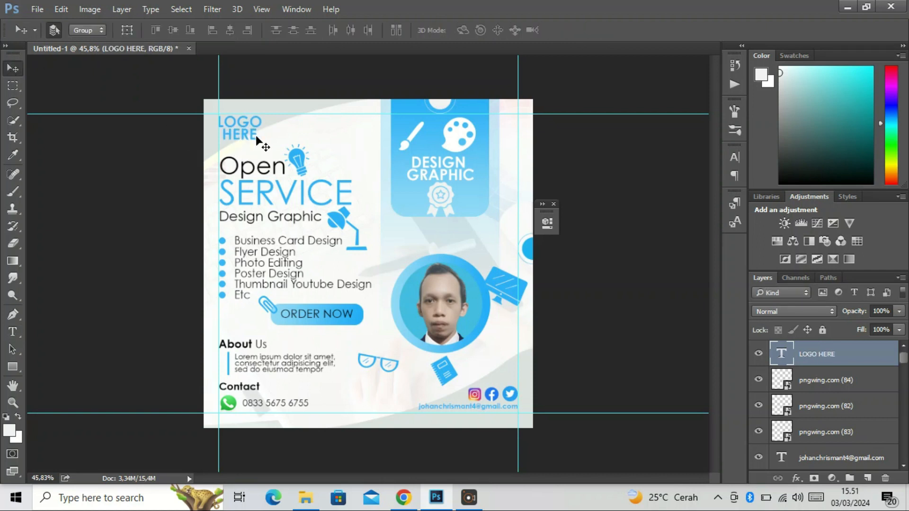
# Scale down the "LOGO HERE" text and keep it in the poster's upper-left corner inside the margin guides
pyautogui.hotkey('ctrl', 't')
pyautogui.moveTo(214, 112); pyautogui.dragTo(238, 129)
pyautogui.press('Return')
# Review the poster's overall layout at different magnifications
pyautogui.scroll(-3, 281, 170)
pyautogui.scroll(5, 278, 142)
pyautogui.scroll(-2, 303, 142)
pyautogui.scroll(1, 306, 144)
pyautogui.scroll(-1, 320, 149)
pyautogui.scroll(1, 336, 143)
pyautogui.scroll(-1, 343, 140)
pyautogui.scroll(1, 350, 138)
pyautogui.scroll(-1, 357, 130)
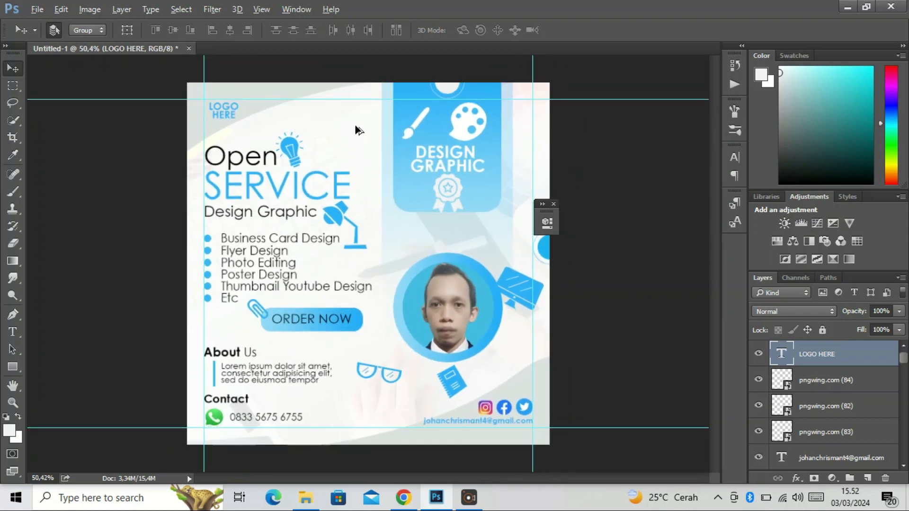